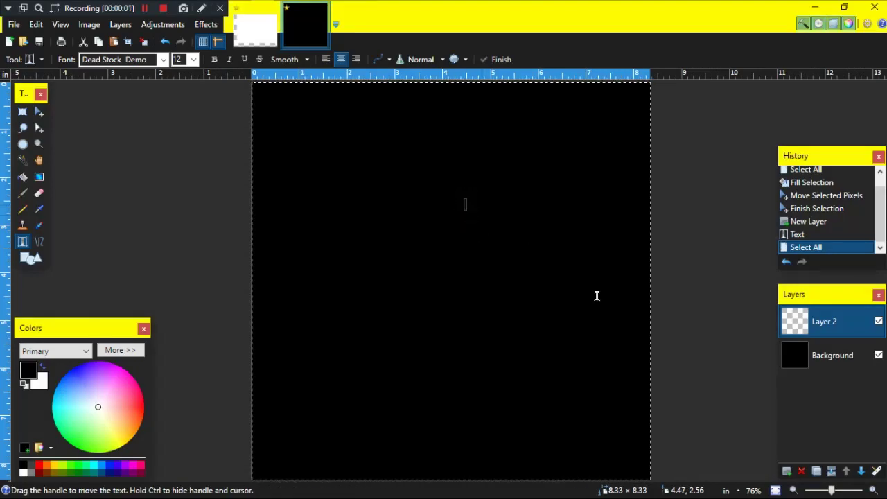
key("ctrl+a")
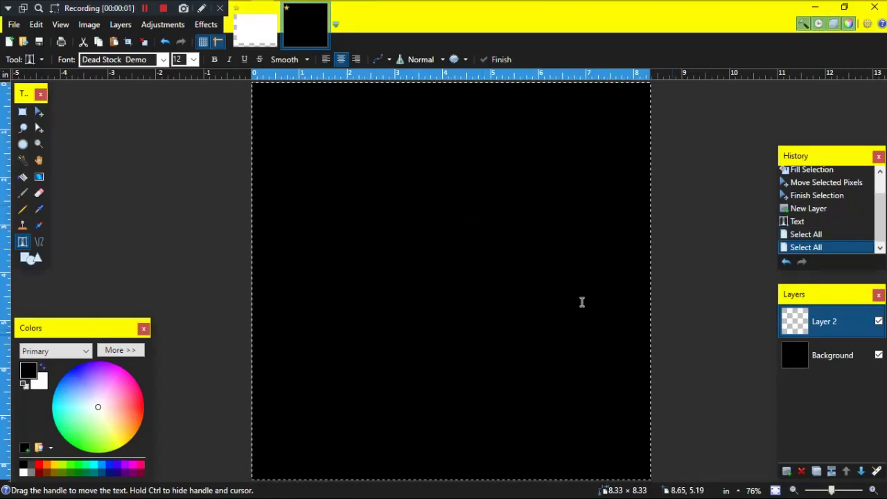
left_click(14, 25)
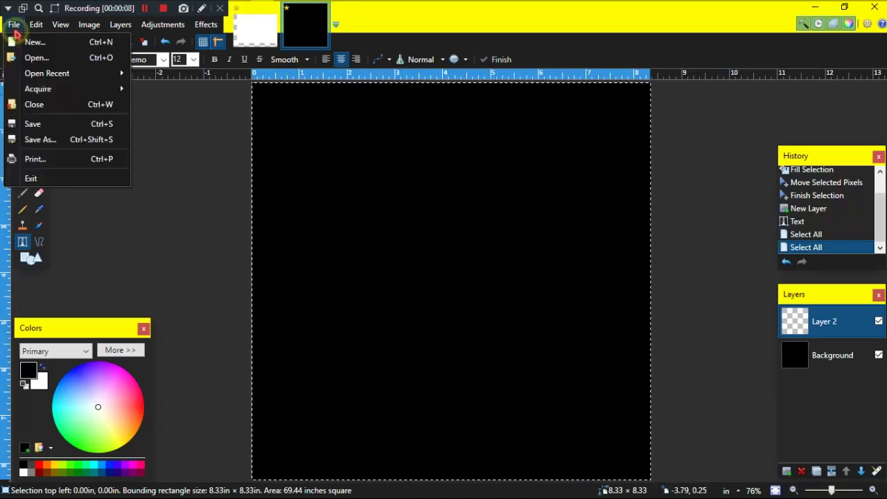
left_click(73, 43)
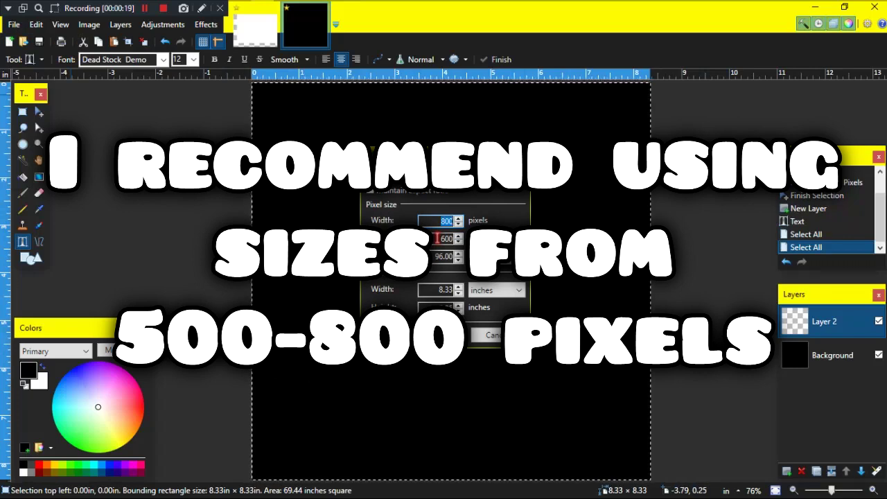
left_click(497, 334)
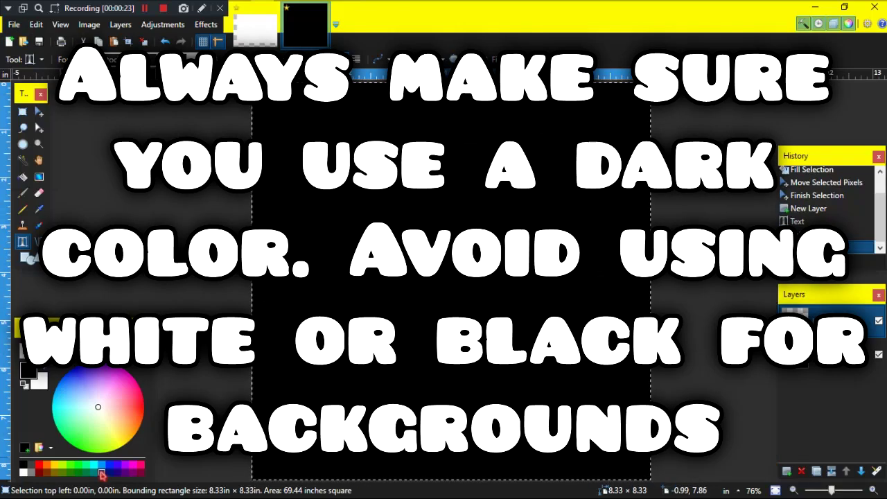
Step: Fill the entire Background layer with dark blue as the secondary color, and keep the whole canvas selected
key("ctrl+a")
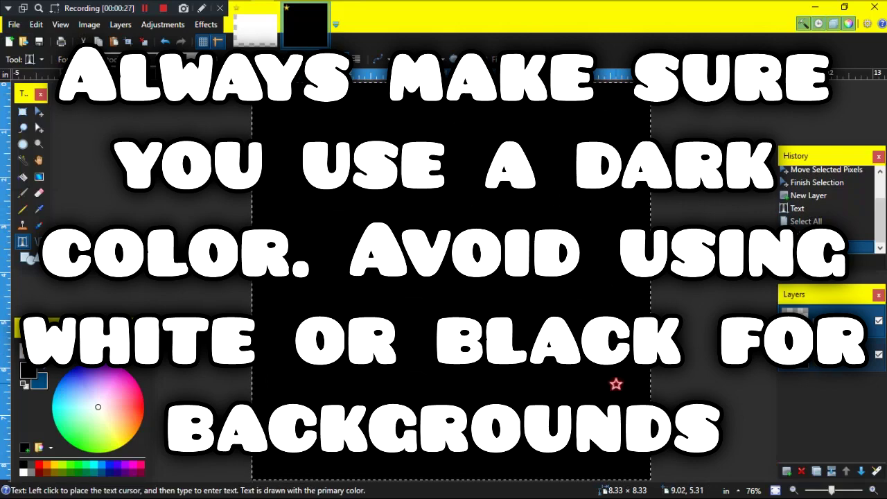
key("BackSpace")
key("ctrl+a")
Step: Switch to File Explorer, copy Cube01.png from the Icons folder of Icon Kit 2.0, and minimize the folder window
mouse_move(262, 12)
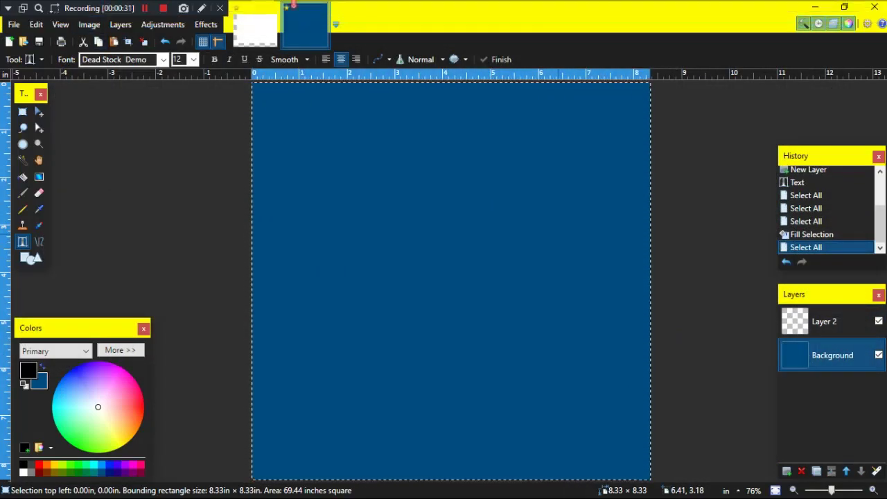
mouse_move(293, 4)
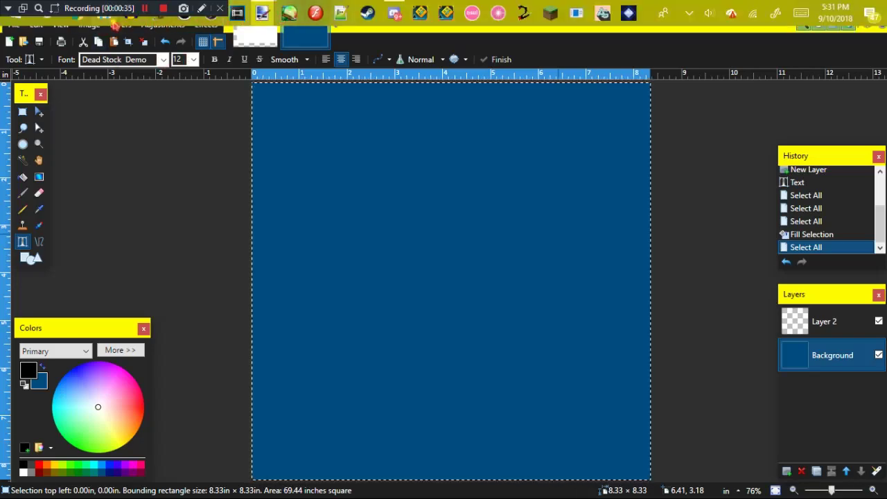
key("alt+Tab")
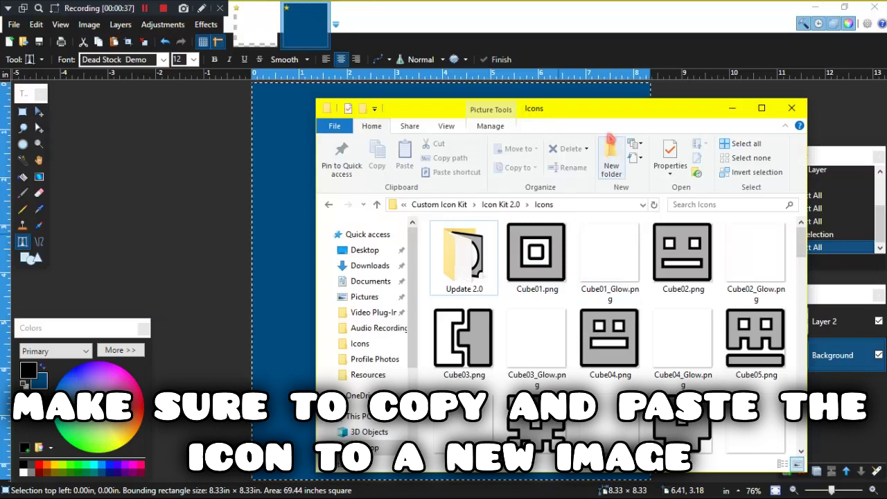
left_click_drag(600, 113, 245, 62)
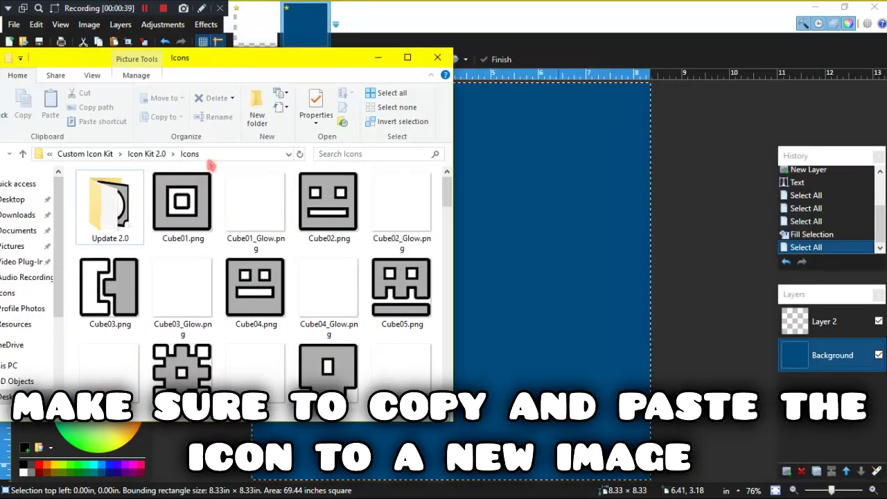
left_click(178, 250)
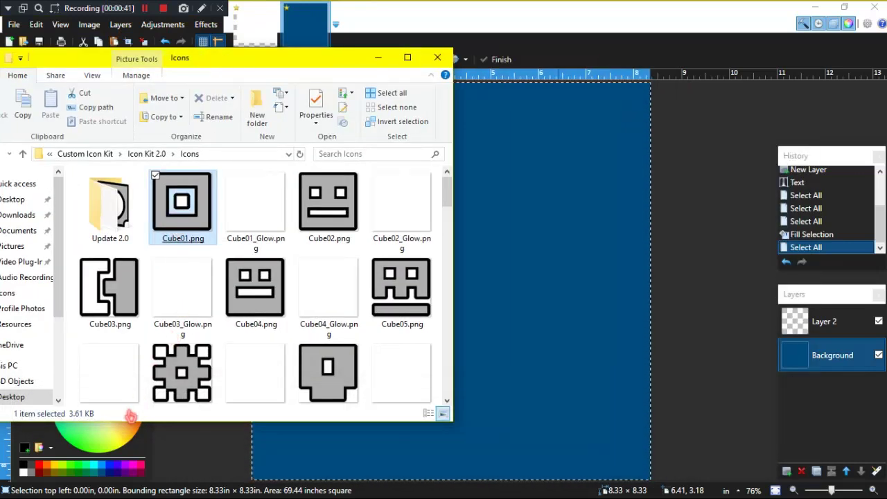
right_click(120, 395)
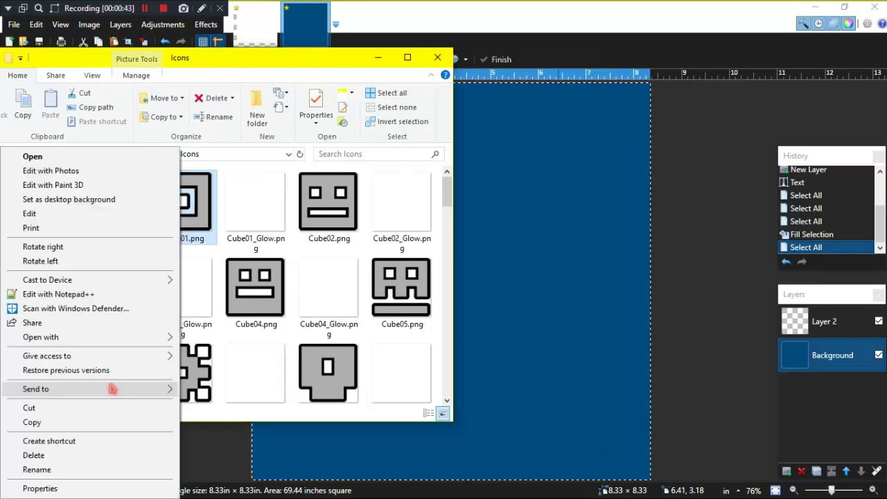
left_click(125, 422)
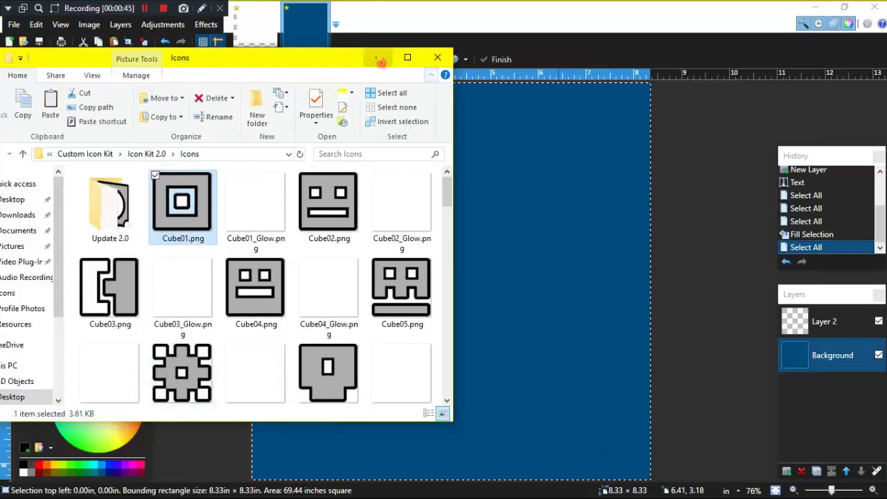
left_click(376, 58)
Step: Create a new image at the copied icon's suggested size, 310 pixels wide, and paste the Cube01 icon into it
left_click(10, 42)
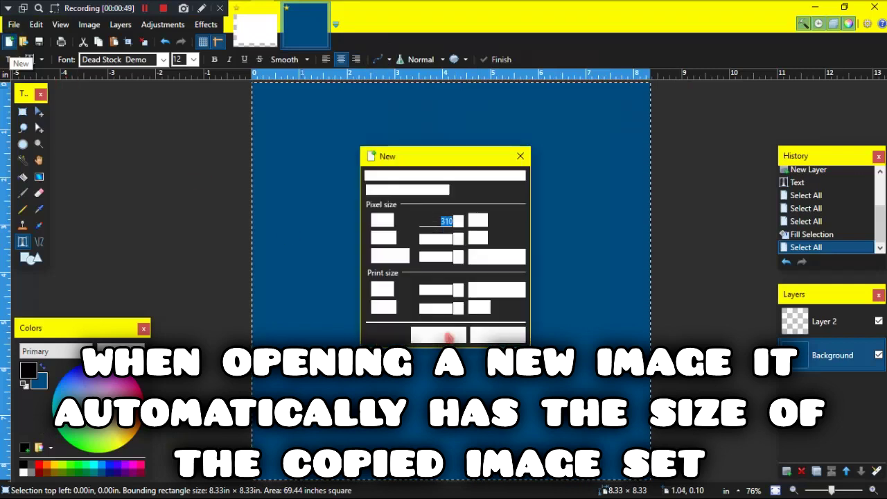
left_click(448, 336)
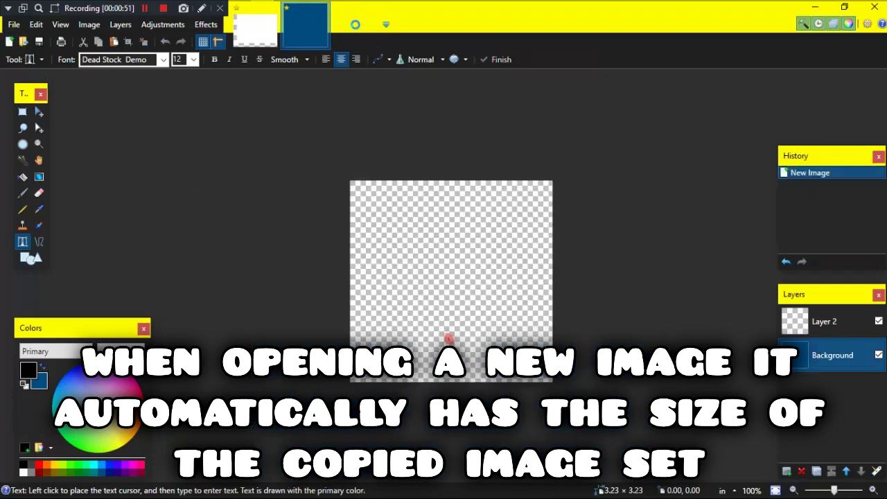
key("ctrl+v")
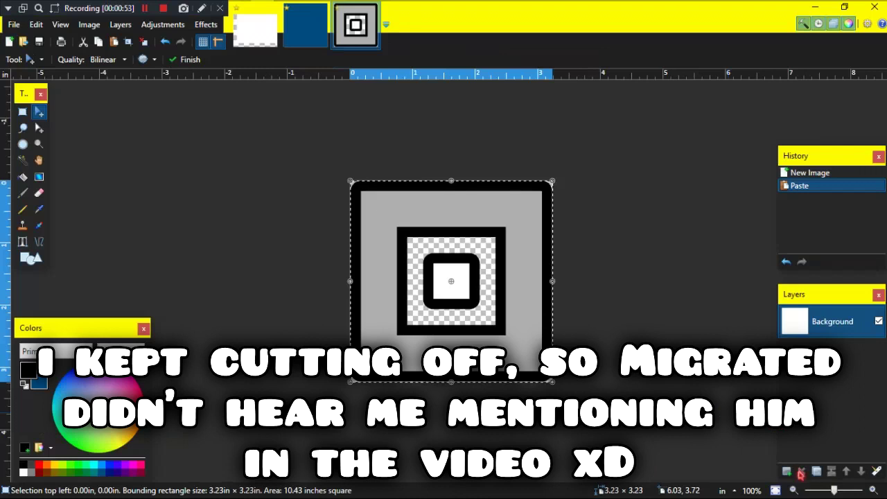
Step: Add a new layer, move it beneath the icon's Background layer, and fill it with the dark blue secondary color
key("ctrl+a")
key("ctrl+shift+n")
left_click_drag(815, 323, 816, 408)
key("BackSpace")
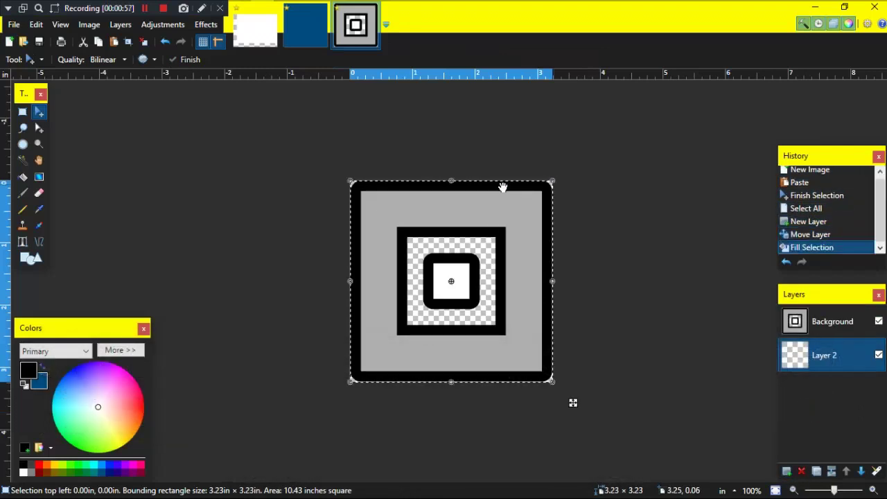
key("ctrl+a")
Step: Try to select the icon's gray area with the Magic Wand at 70% tolerance while Layer 2 is active
key("z")
left_click(474, 307)
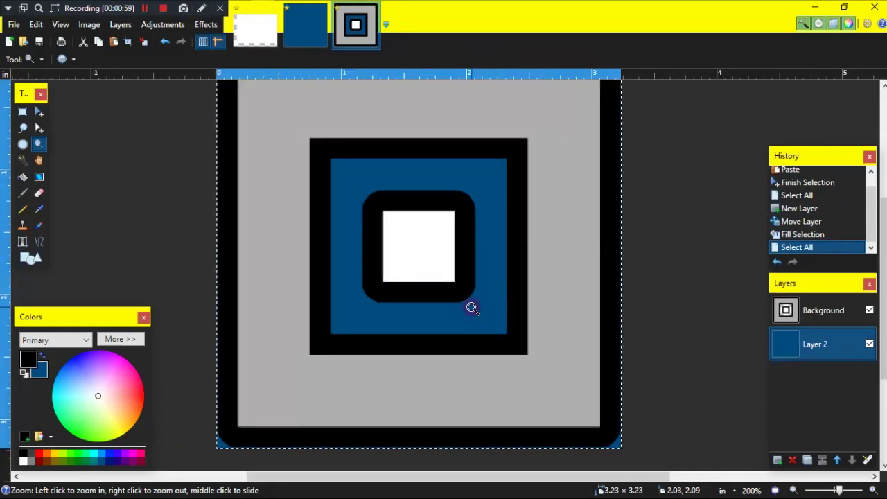
right_click(470, 307)
left_click(450, 258)
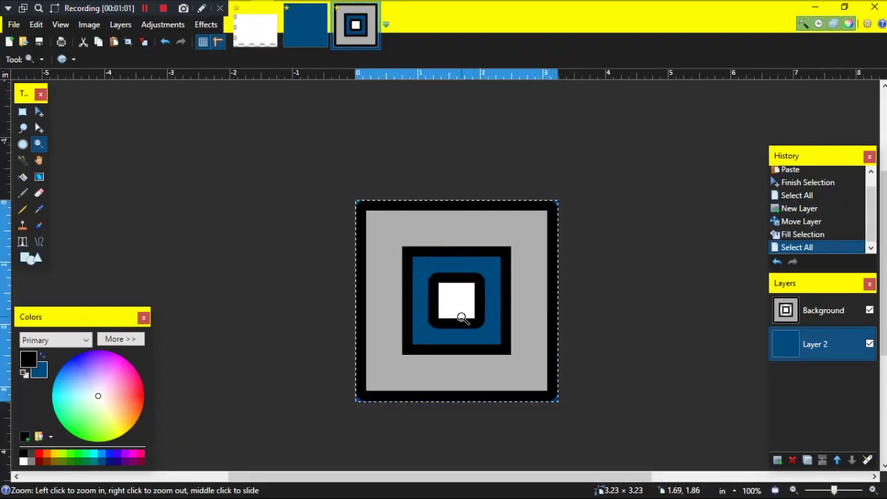
left_click(458, 291)
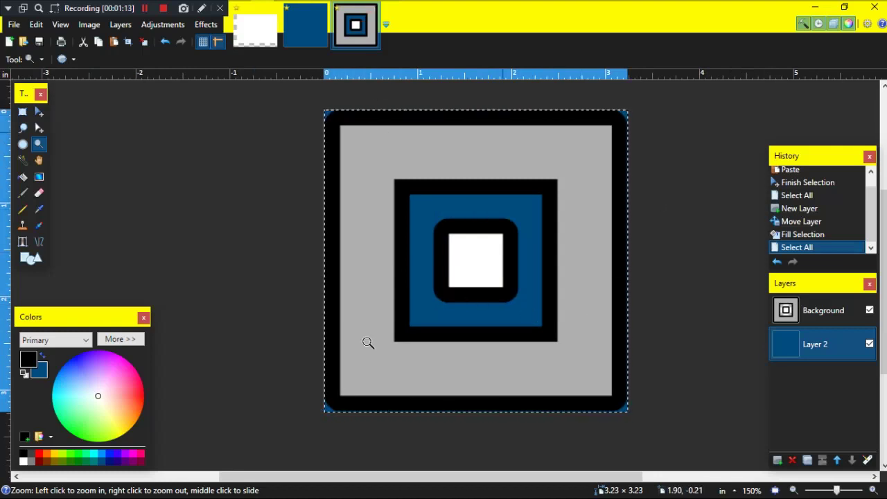
left_click(22, 160)
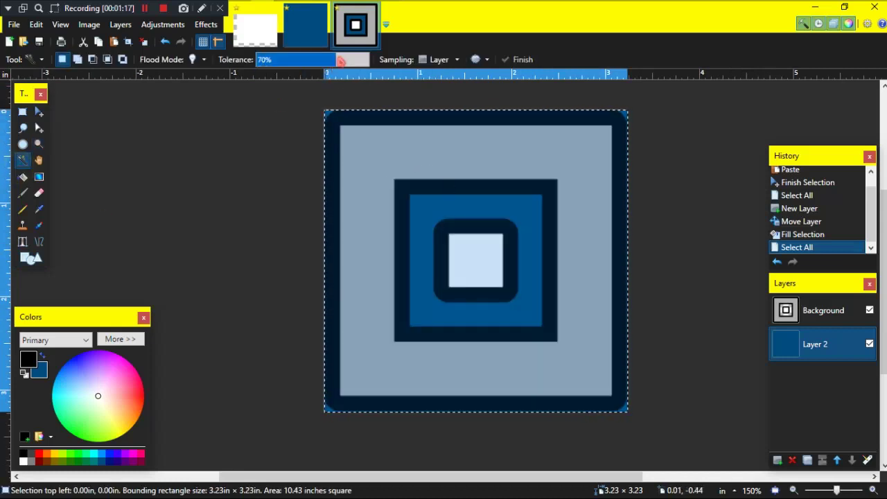
left_click(388, 151)
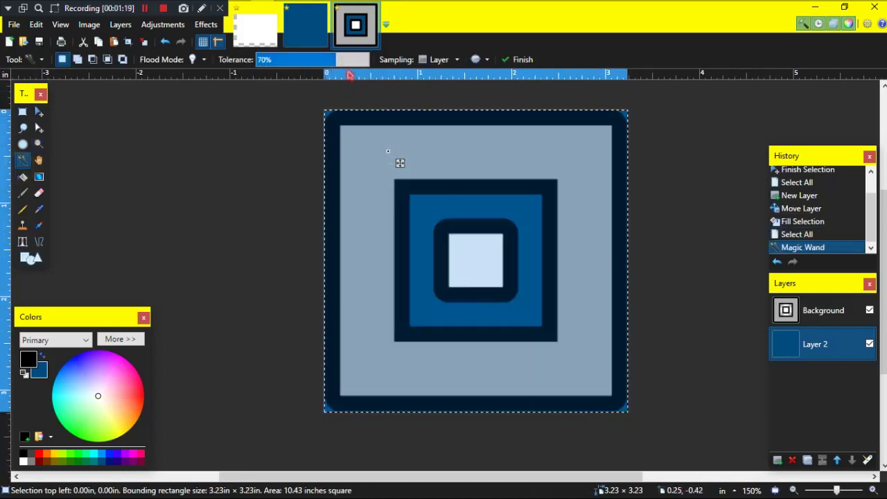
key("Return")
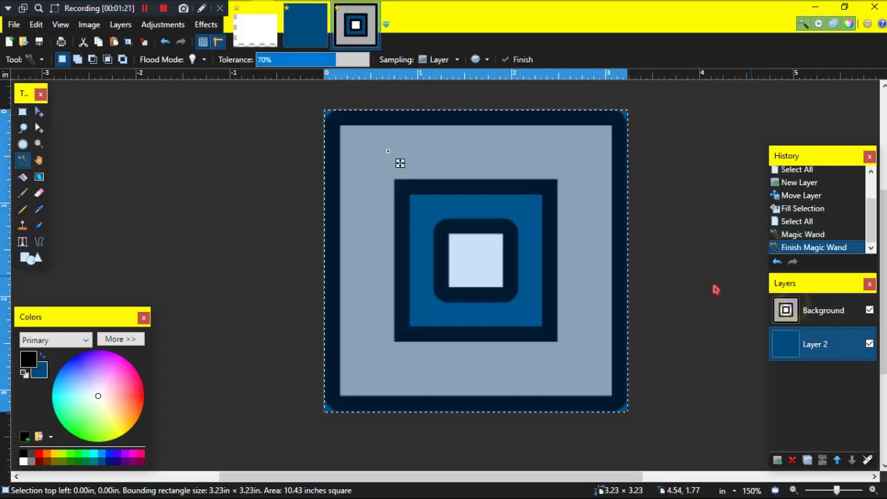
Step: On the Background layer, erase the icon's gray area using Magic Wand at 76% tolerance, as well as the white center square
left_click(499, 158)
left_click_drag(339, 64, 344, 63)
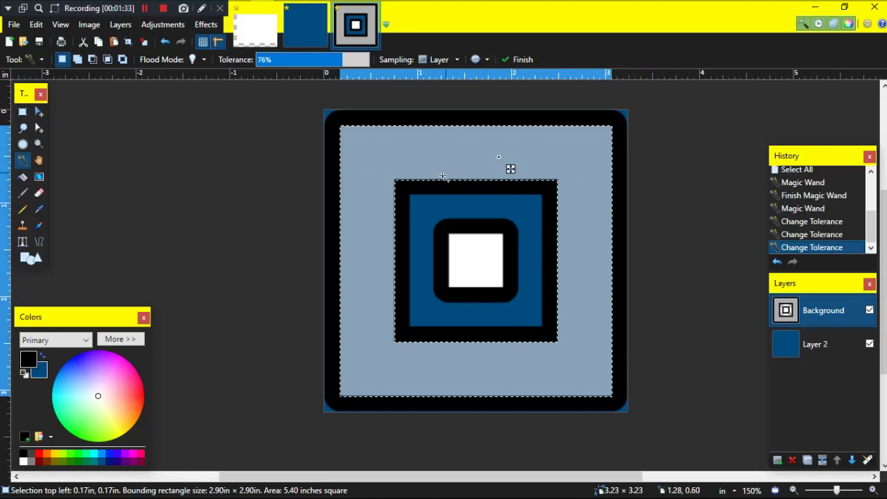
key("Delete")
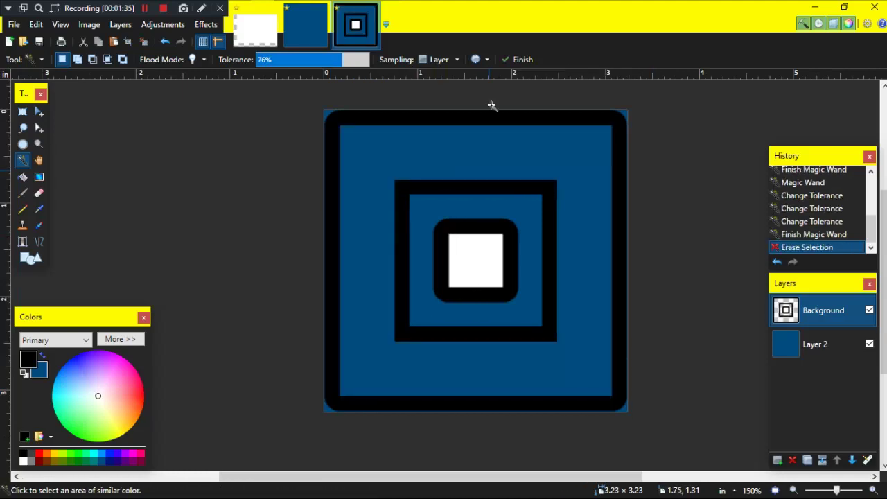
left_click(470, 255)
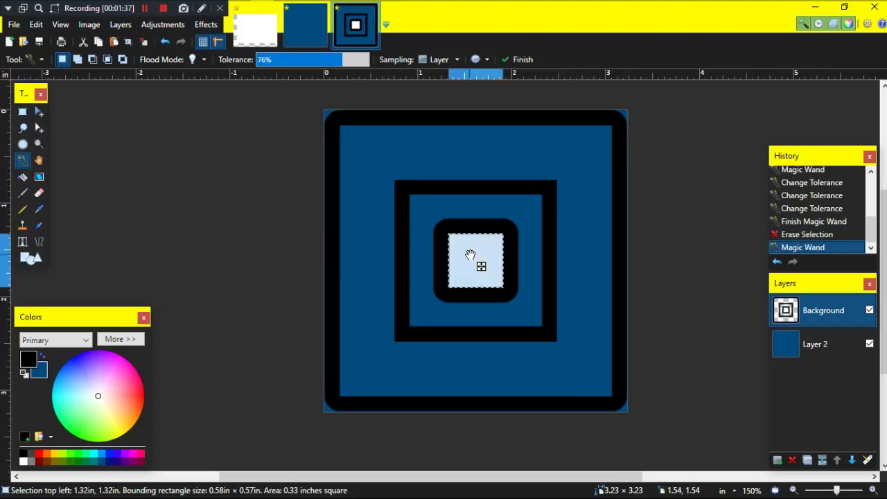
key("Delete")
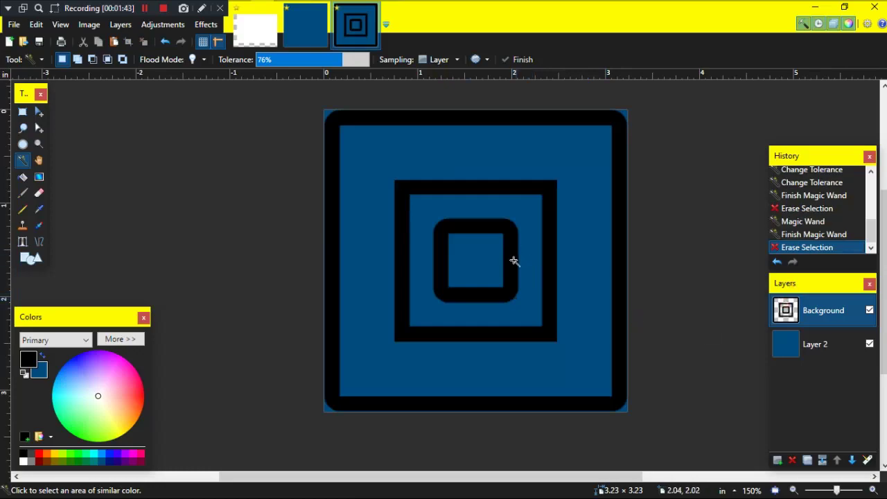
Step: Examine the edges and corners of the icon's remaining black outlines up close
key("z")
left_click(540, 220)
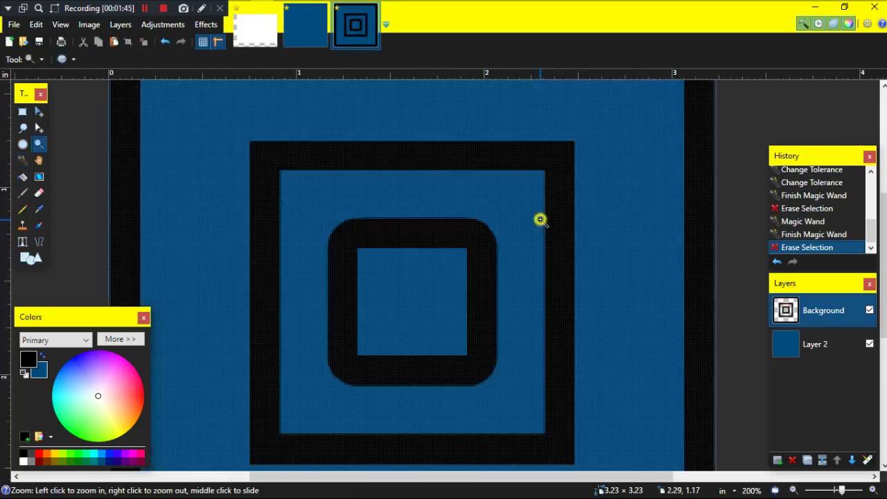
left_click(535, 224)
left_click(533, 226)
left_click_drag(293, 240, 578, 320)
scroll(593, 258, "left", 4)
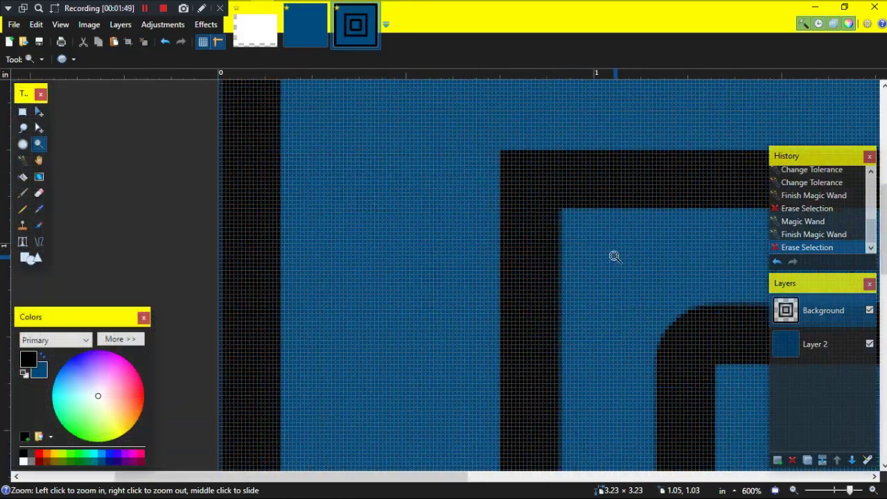
right_click(528, 262)
right_click(528, 262)
right_click(568, 251)
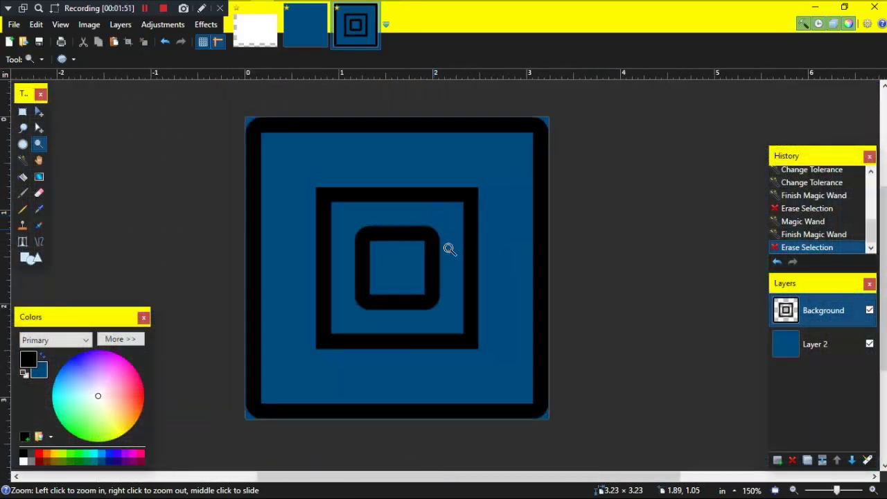
left_click(449, 249)
left_click_drag(450, 249, 479, 253)
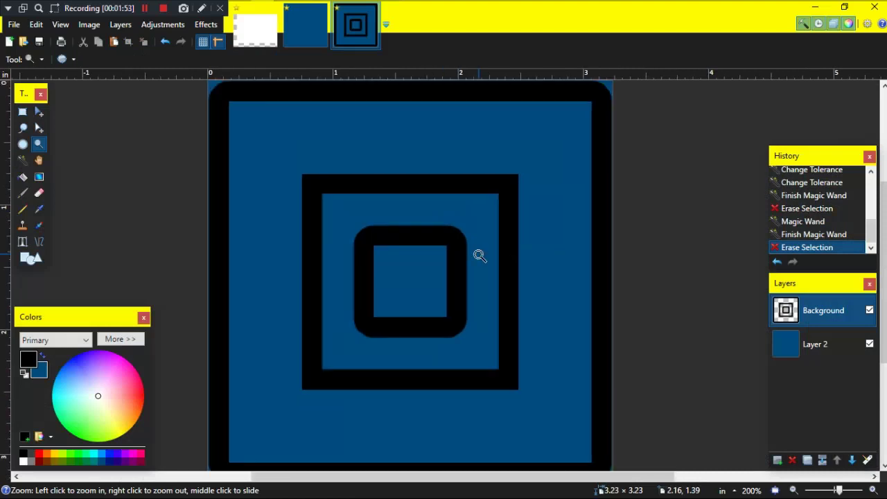
Step: Set the Background layer's opacity to 100 and add a new layer above it
key("o")
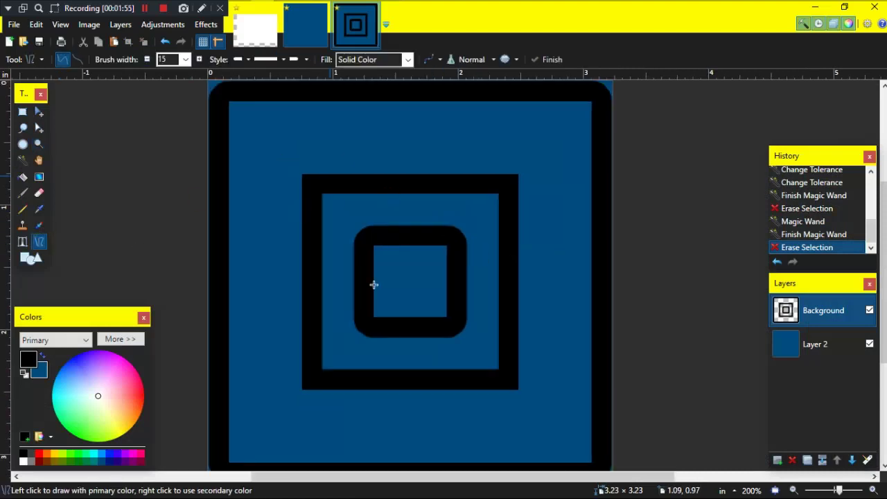
left_click(870, 460)
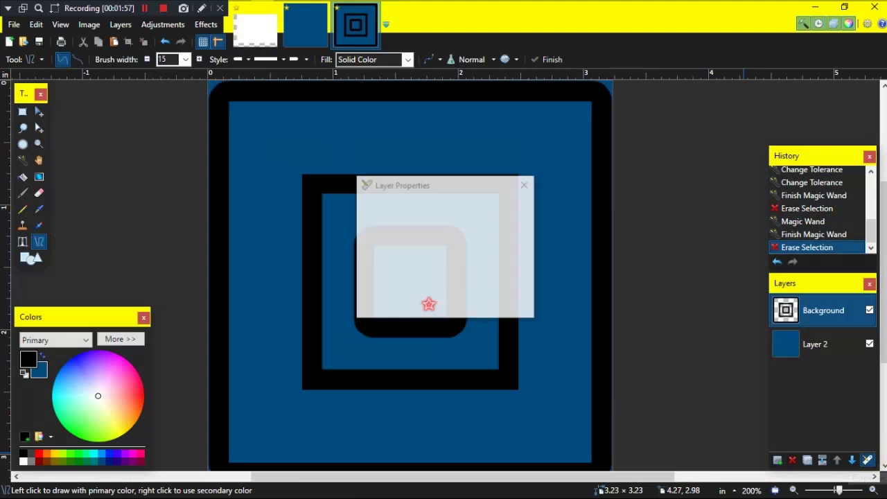
double_click(416, 281)
type("100")
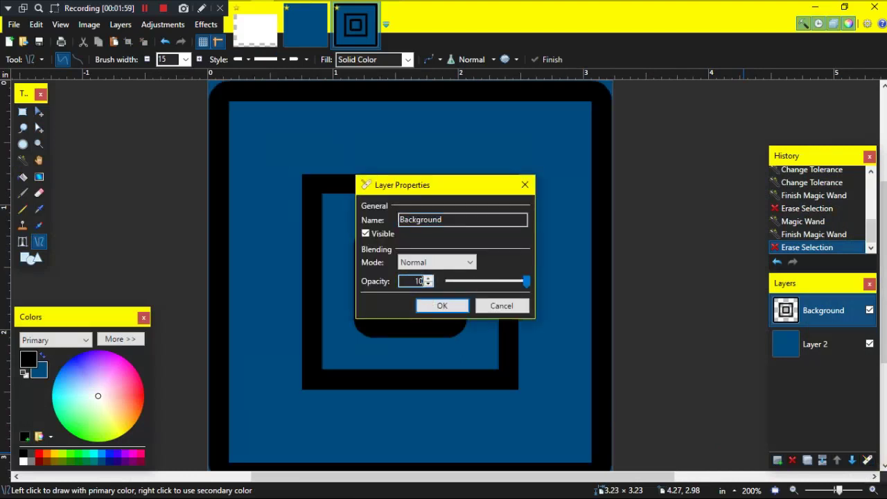
key("Return")
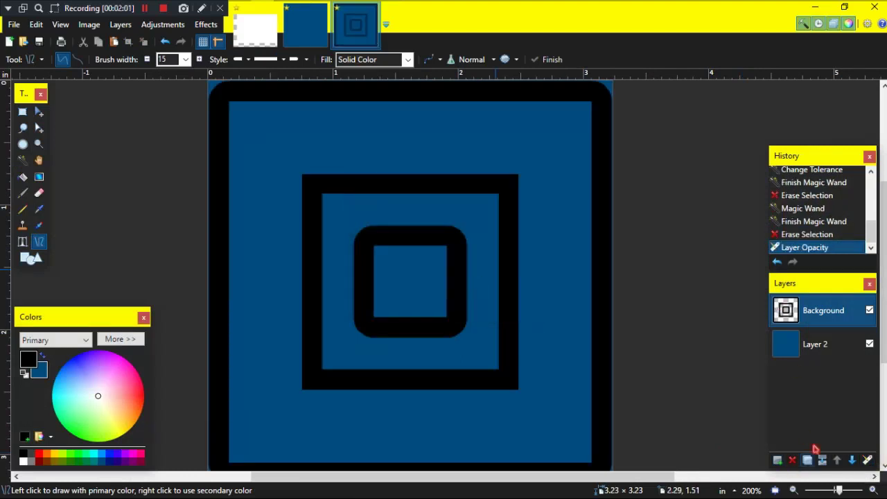
left_click(777, 461)
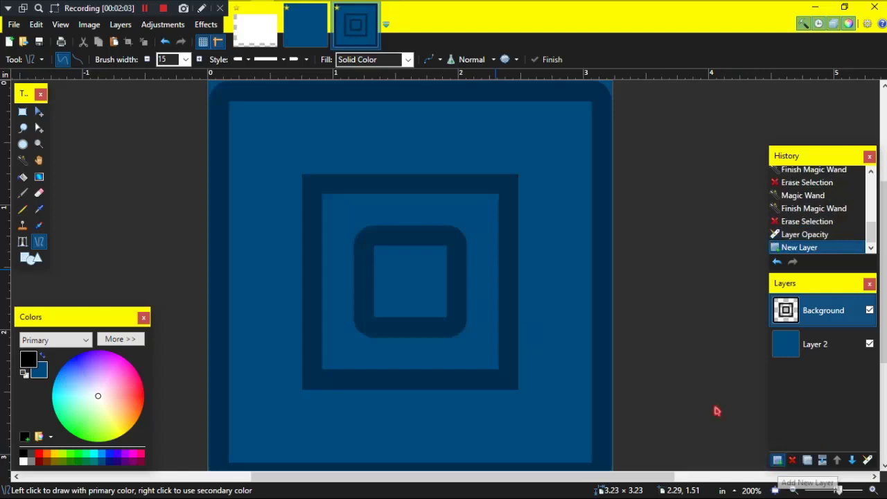
Step: Try to trace the right side of the outer outline on Layer 3 with a vertical line about 0.46 inches long
left_click_drag(603, 253, 602, 226)
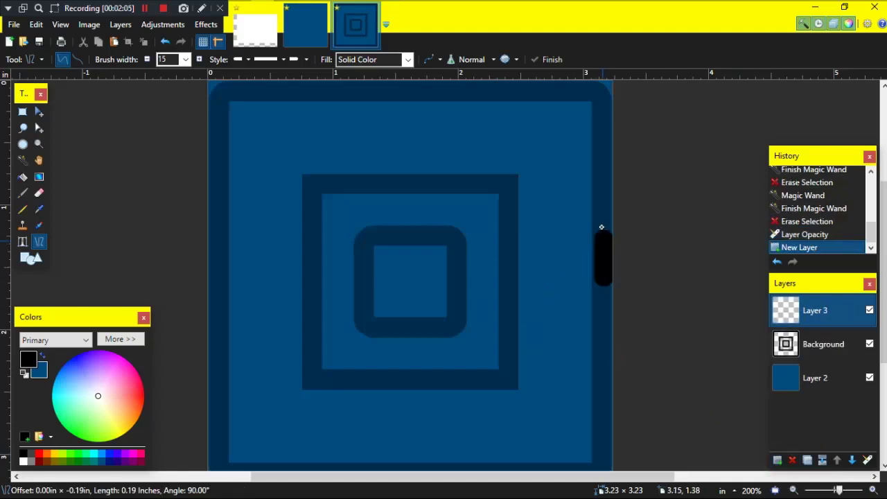
left_click_drag(605, 262, 612, 294)
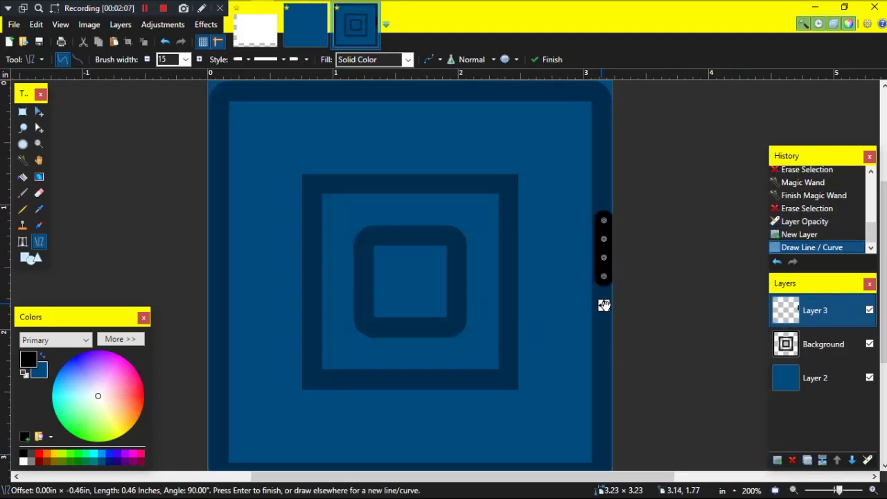
left_click(604, 305)
left_click_drag(602, 305, 600, 303)
key("z")
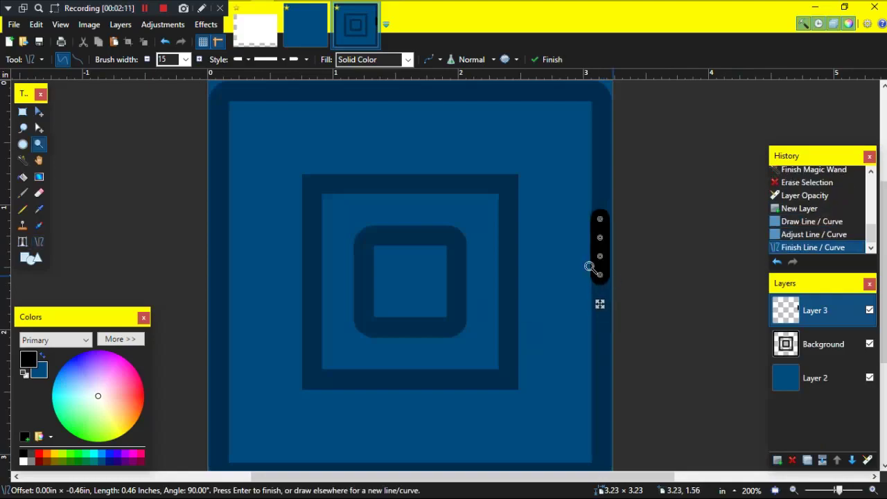
left_click(588, 265)
left_click(589, 265)
left_click(588, 265)
left_click(588, 265)
left_click(602, 316)
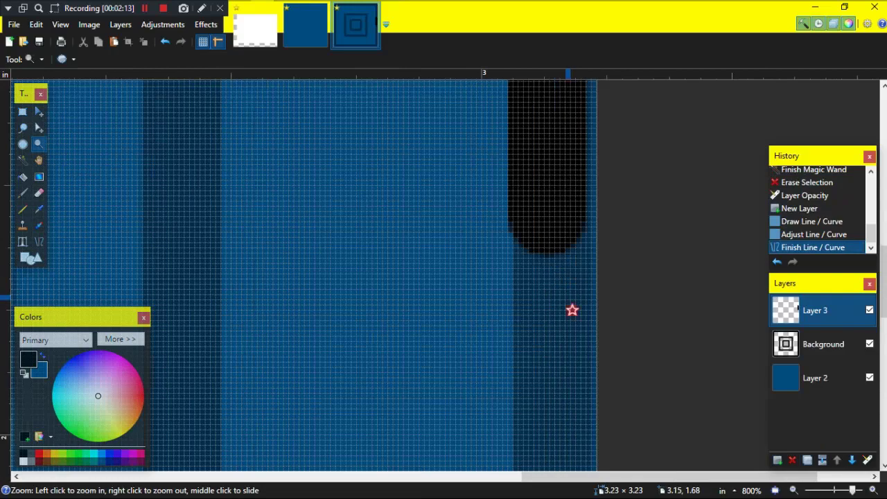
Step: Select all of Layer 3 and erase the trial line from it
key("ctrl+z")
key("ctrl+a")
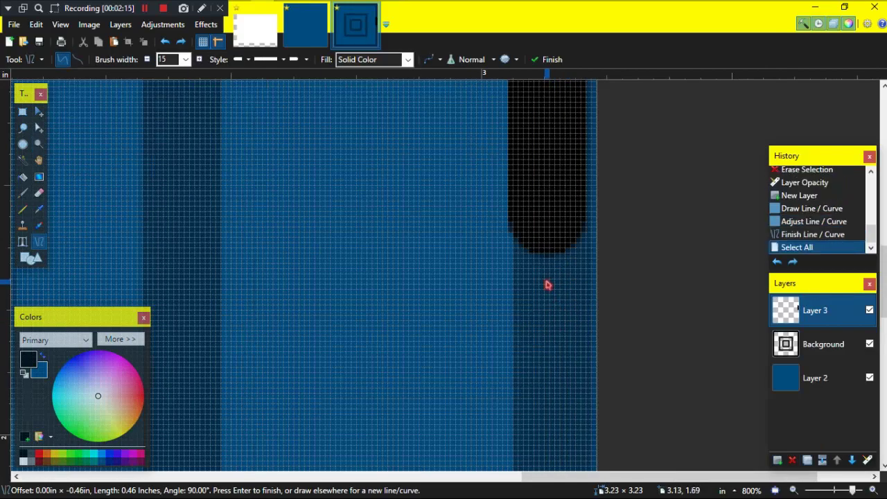
key("Delete")
Step: Examine the faded outlines from the icon's upper-right corner to its center squares, then the whole icon
key("z")
right_click(475, 271)
right_click(474, 271)
right_click(475, 272)
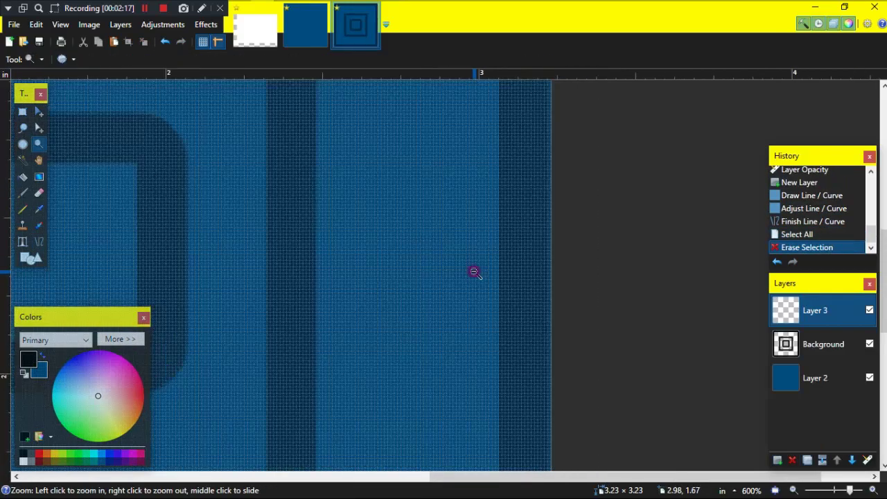
right_click(478, 291)
scroll(476, 349, "up", 3)
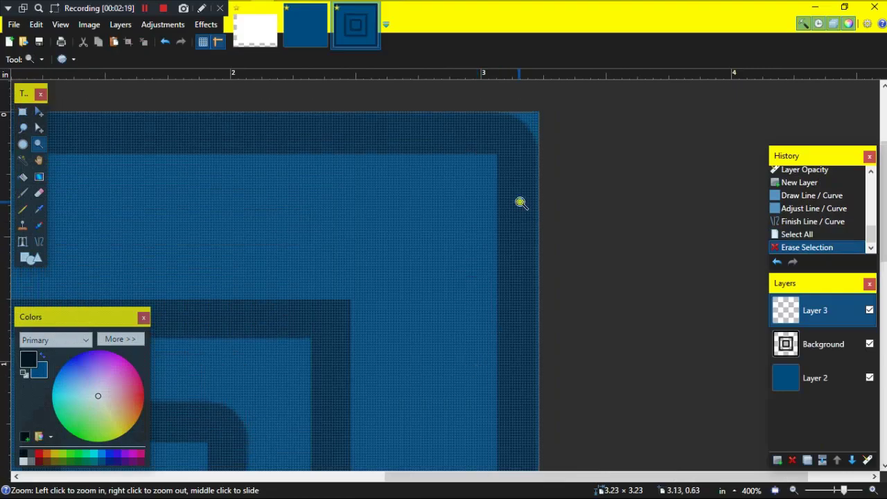
left_click(520, 202)
right_click(586, 194)
right_click(381, 263)
right_click(382, 263)
right_click(382, 263)
right_click(381, 263)
left_click_drag(279, 314, 469, 246)
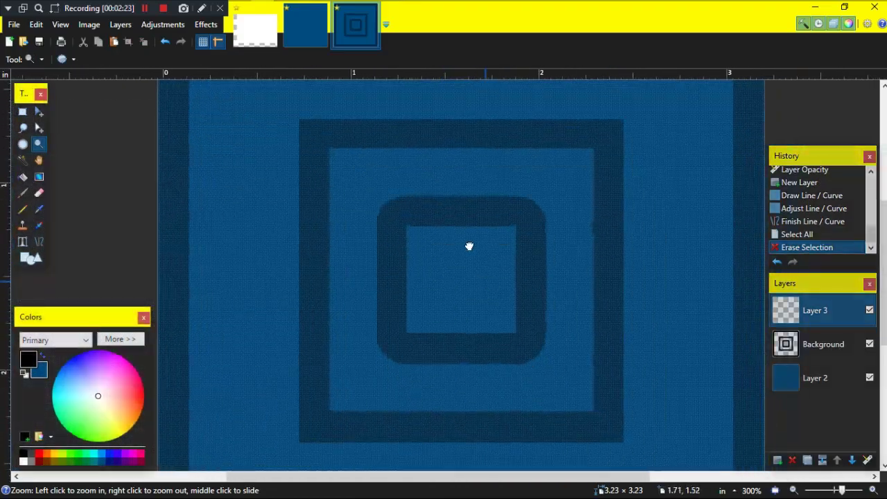
right_click(478, 299)
right_click(477, 299)
right_click(479, 301)
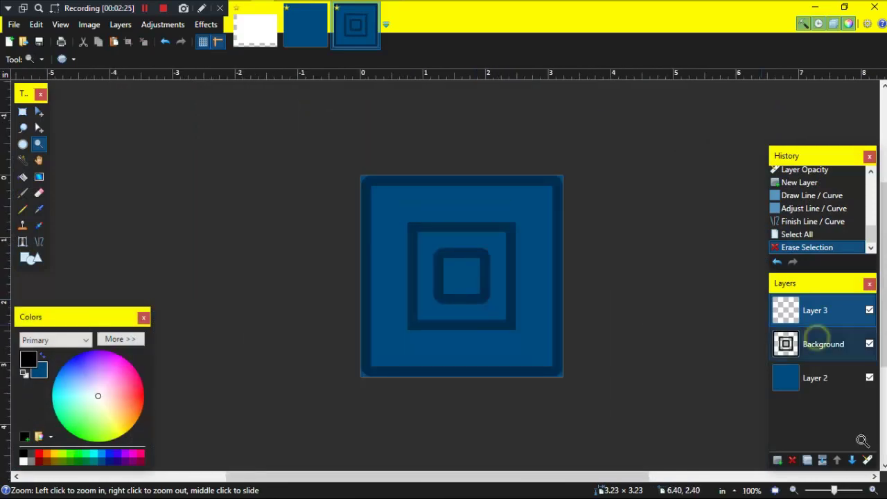
Step: Set the Background layer's opacity to 255
double_click(823, 344)
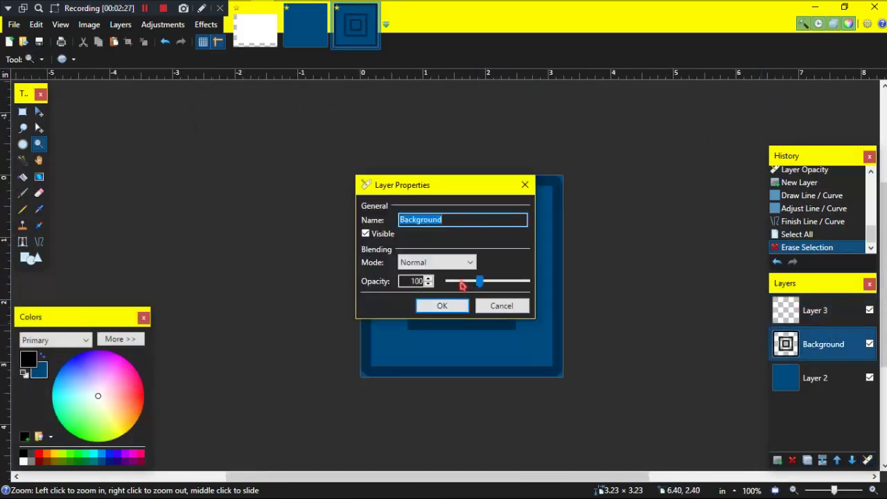
left_click_drag(481, 285, 466, 284)
left_click(426, 305)
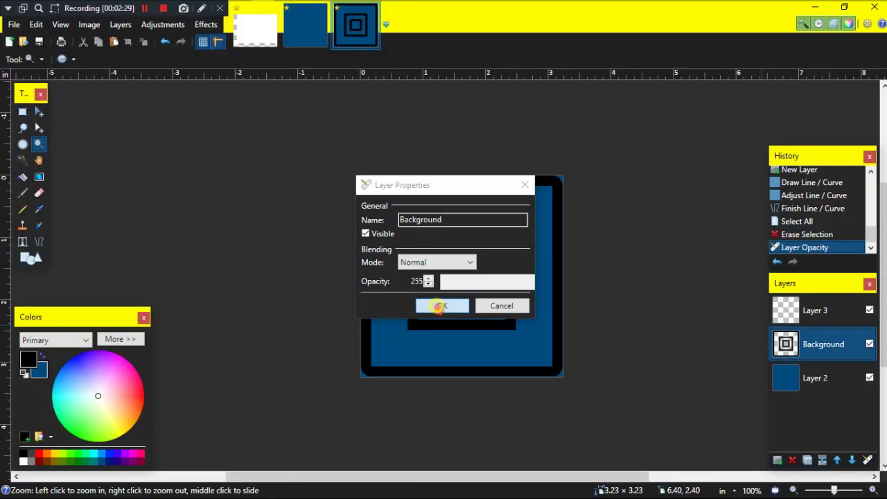
left_click(496, 289)
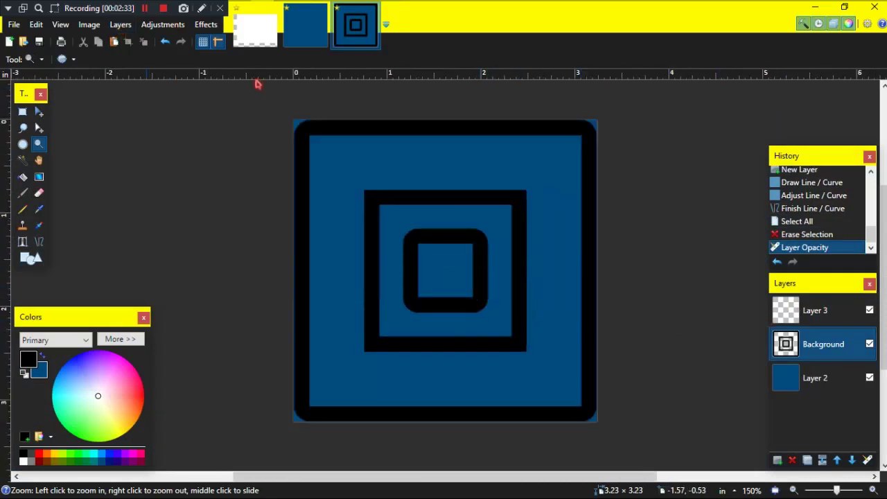
Step: Turn the Background layer's outlines white by selecting the whole layer and applying Hue / Saturation with lightness 100
key("ctrl+a")
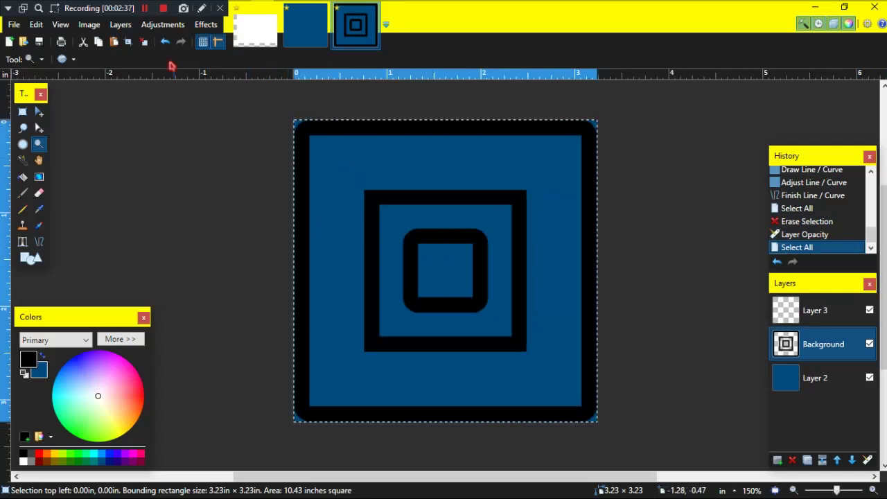
left_click(165, 25)
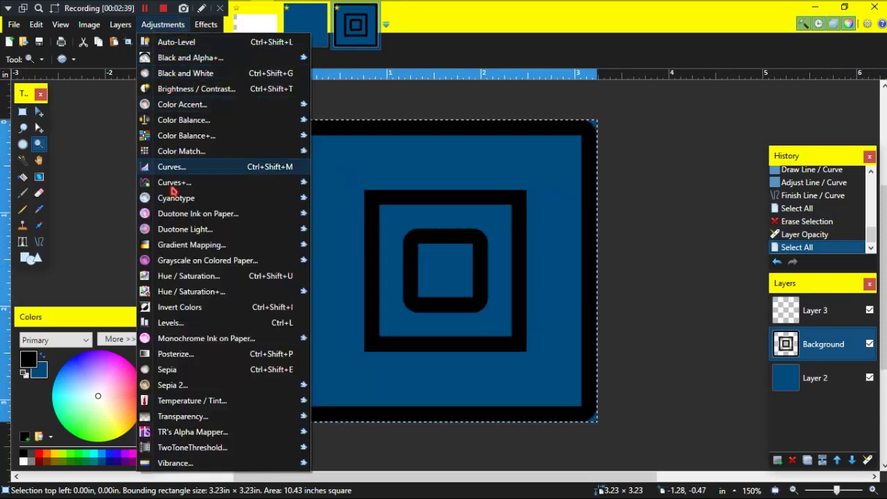
left_click(196, 277)
left_click_drag(431, 190, 708, 126)
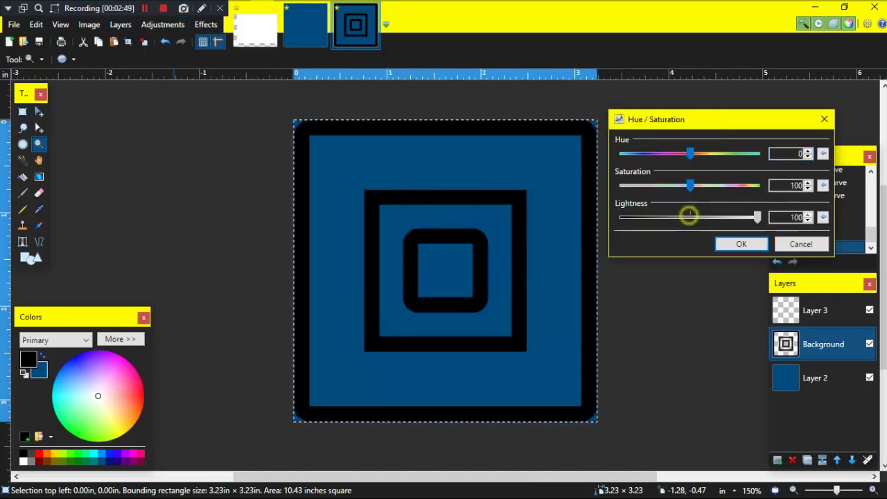
left_click_drag(689, 216, 756, 217)
left_click(741, 243)
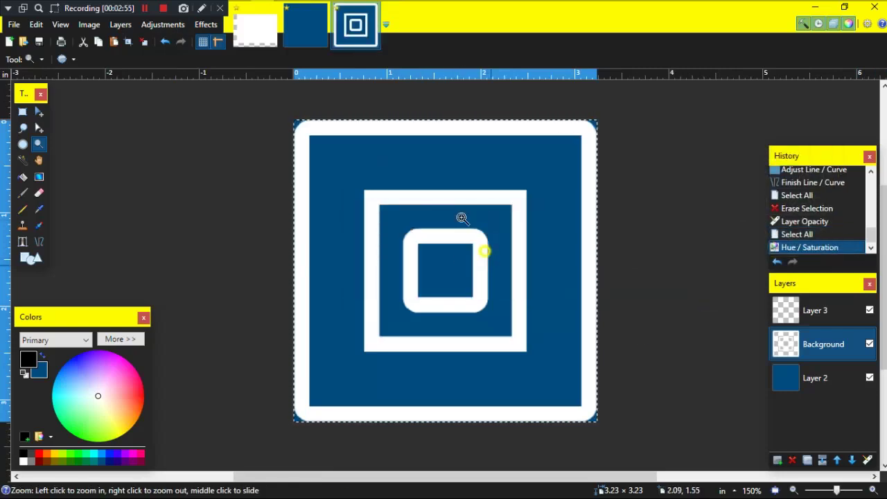
Step: Examine the edges and rounded corners of the white inner squares up close
left_click_drag(462, 216, 499, 262)
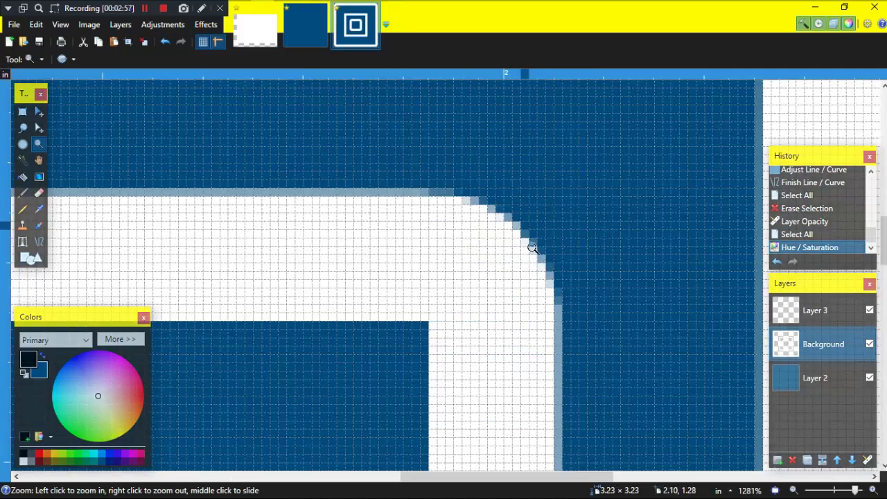
scroll(532, 247, "down", 10)
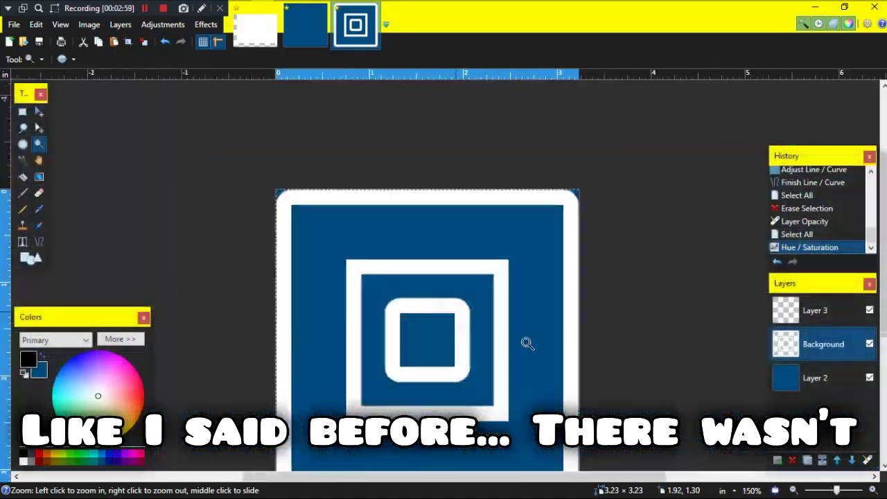
scroll(558, 271, "down", 1)
left_click(564, 291)
left_click_drag(564, 293, 573, 336)
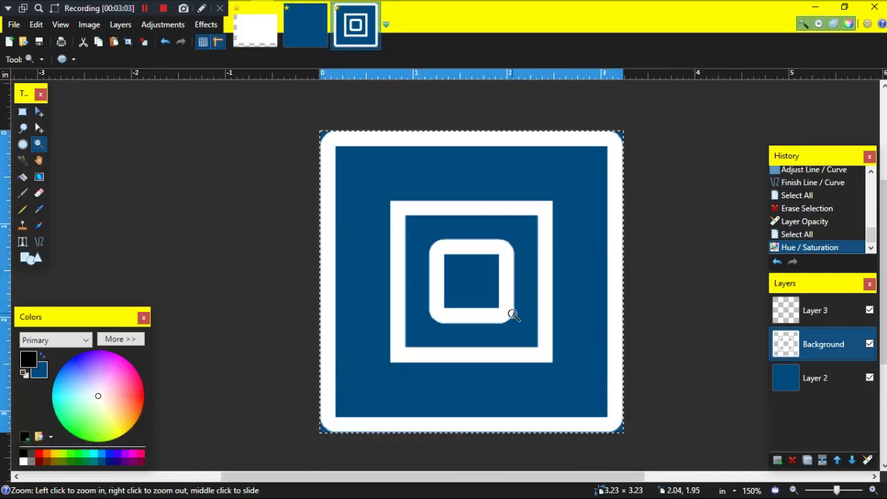
left_click(471, 331)
left_click(469, 328)
left_click(469, 328)
left_click(470, 328)
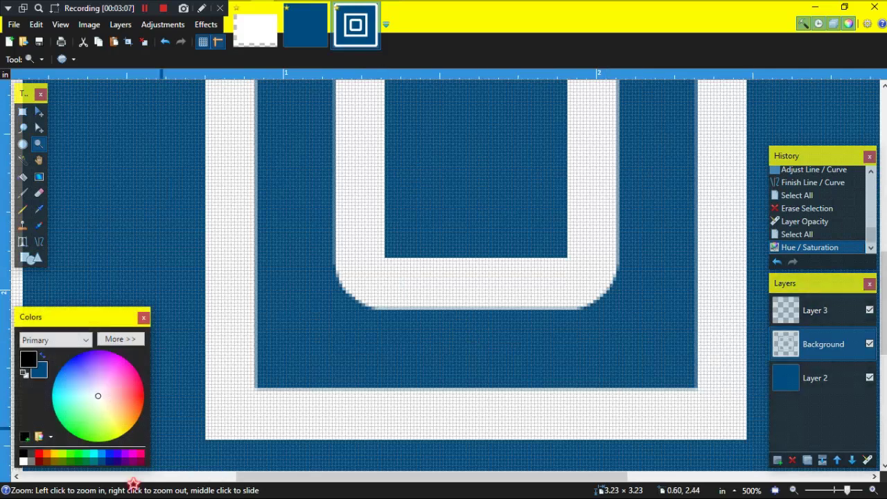
Step: Try to trace the bottom of the inner rounded square on Layer 3 with the Line / Curve tool
key("ctrl+a")
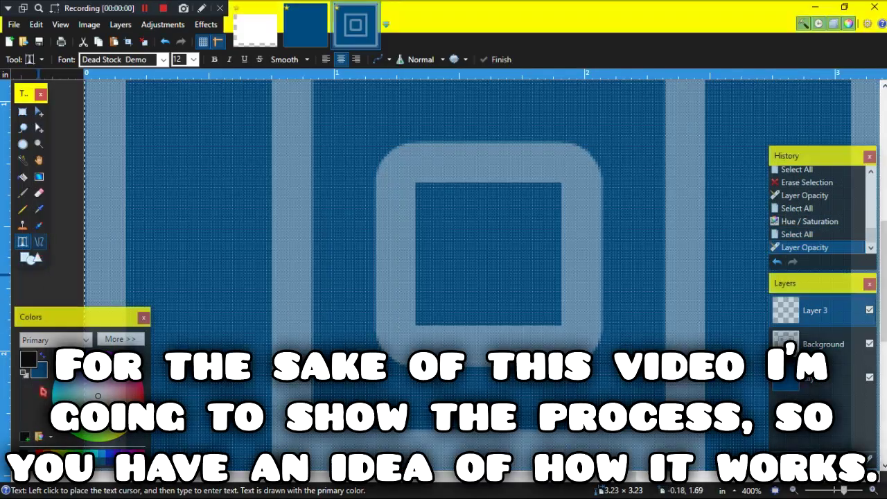
left_click(39, 241)
mouse_move(399, 339)
left_mouse_down()
mouse_move(398, 125)
mouse_move(427, 192)
mouse_move(604, 367)
left_mouse_up()
key("ctrl+z")
Step: Trace the inner rounded square on Layer 3 with a white rounded rectangle outline about 0.9 inches square, brush width 15 and corner size 10
left_click(28, 262)
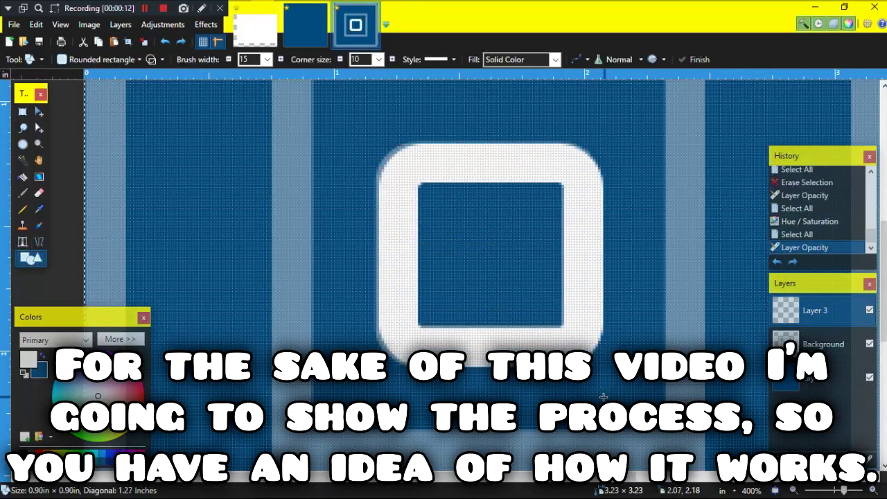
left_click_drag(379, 144, 375, 141)
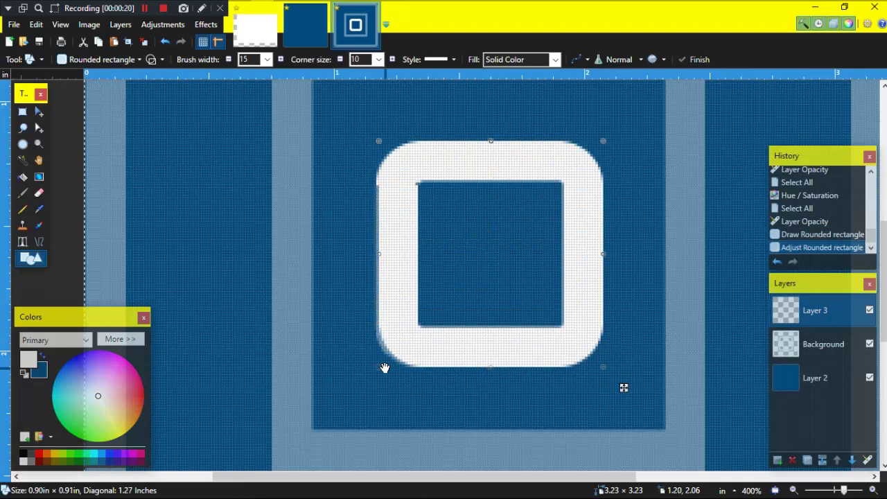
left_click_drag(376, 366, 373, 367)
left_click_drag(374, 141, 373, 141)
key("Return")
Step: Erase the original inner rounded square from the Background layer within a rectangular selection, then make Layer 3 active
key("ctrl+a")
key("s")
left_click_drag(355, 131, 623, 382)
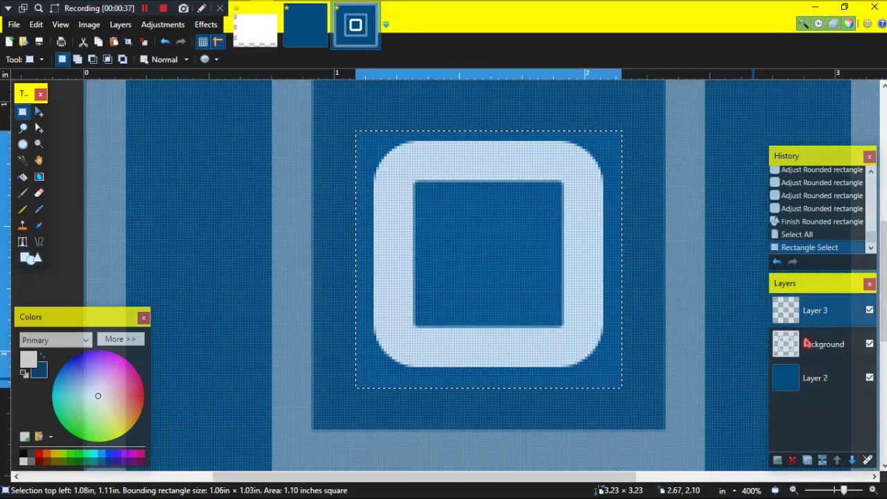
left_click(811, 342)
key("Delete")
key("ctrl+a")
left_click(812, 311)
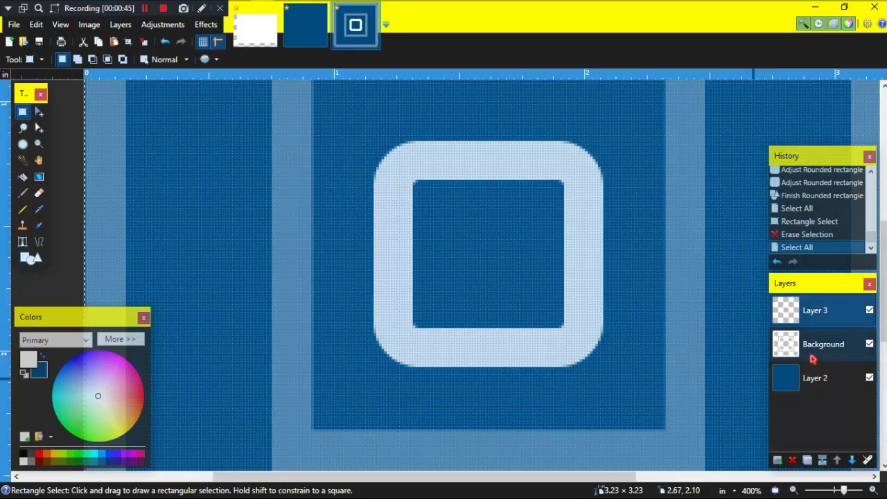
Step: Restore the Background layer to full opacity and select the whole canvas
double_click(824, 343)
key("Return")
key("ctrl+a")
key("z")
key("ctrl+b")
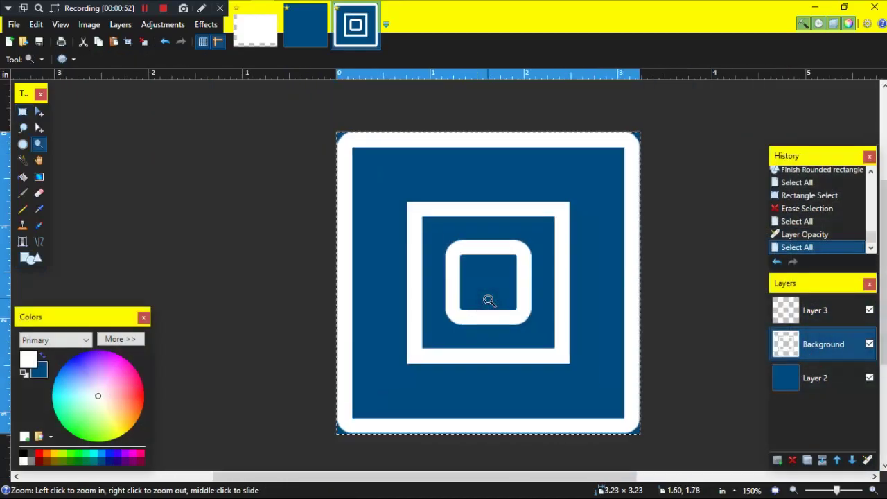
left_click(489, 299)
key("ctrl+b")
key("ctrl+a")
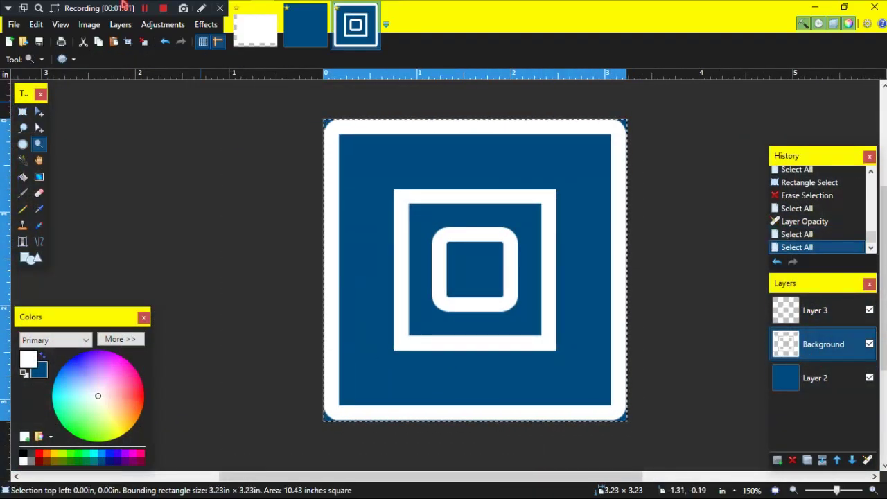
Step: Merge Layer 3 down into the Background layer, duplicate the merged layer and select all of the copy
mouse_move(123, 5)
left_mouse_down()
mouse_move(171, 320)
mouse_move(125, 487)
left_mouse_up()
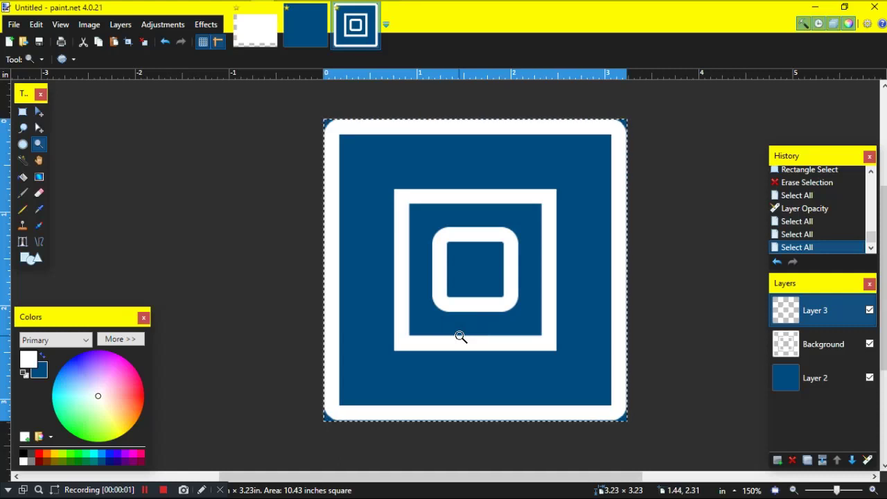
left_click(461, 337)
right_click(457, 335)
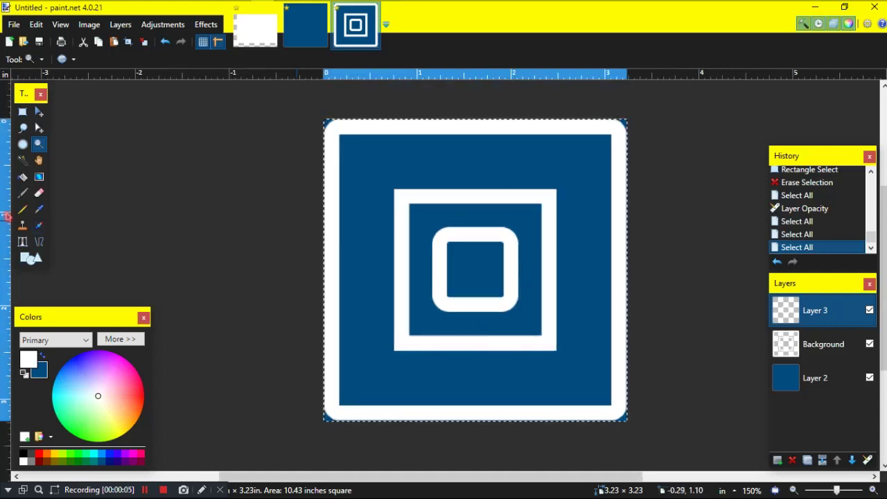
left_click(26, 111)
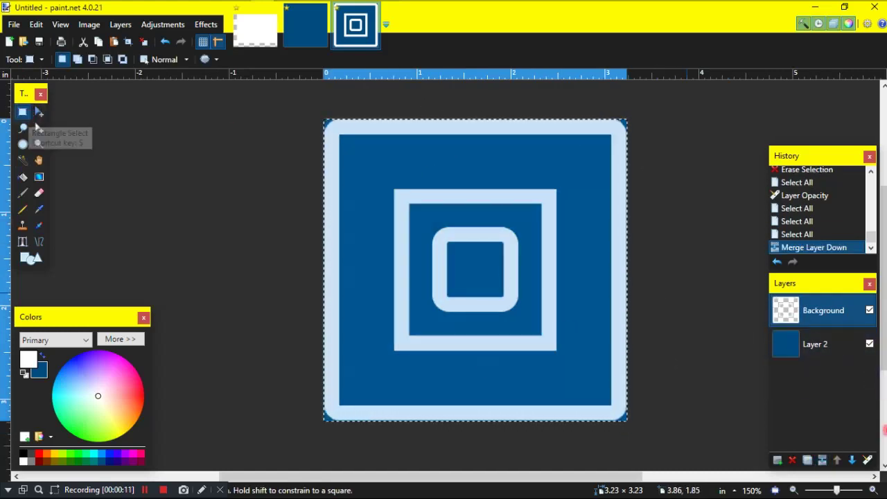
left_click(807, 461)
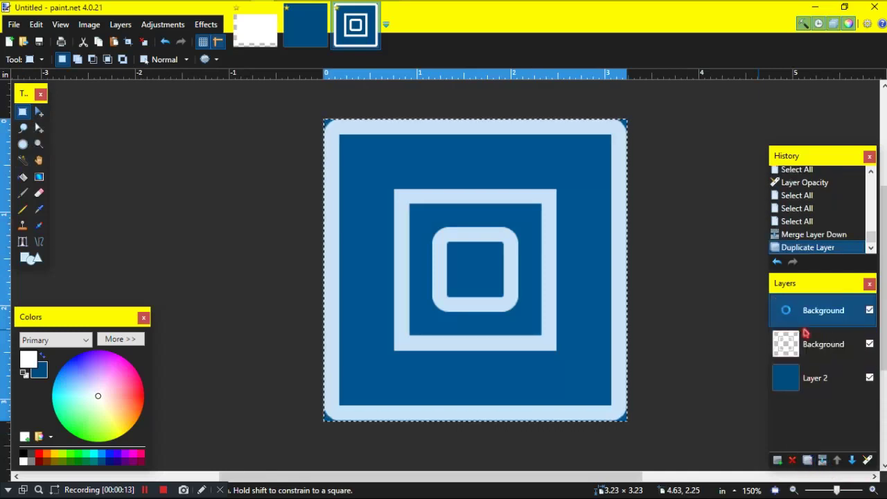
key("ctrl+a")
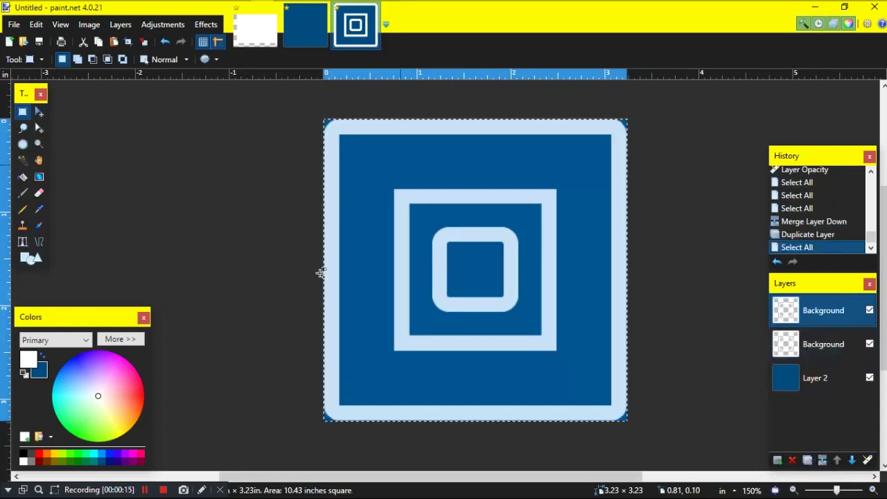
Step: Close the open image containing the shifted white rectangle without saving it
left_click(255, 26)
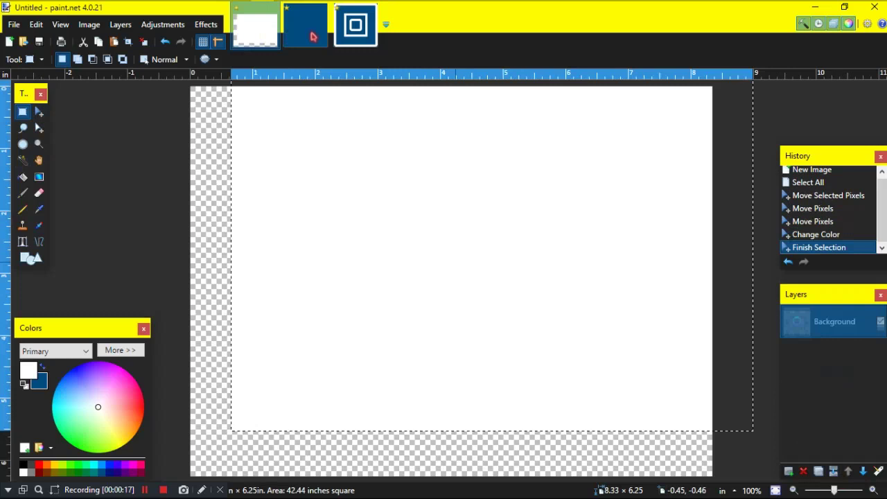
left_click(304, 26)
left_click(255, 27)
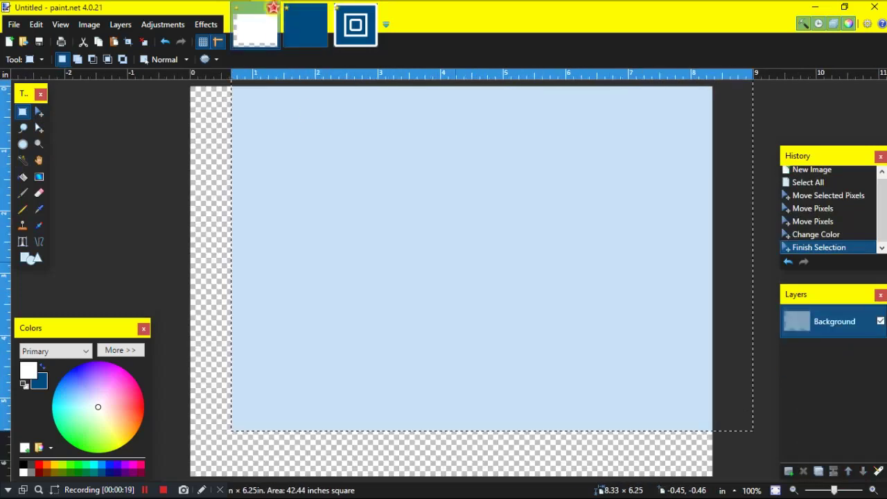
left_click(271, 7)
left_click(409, 337)
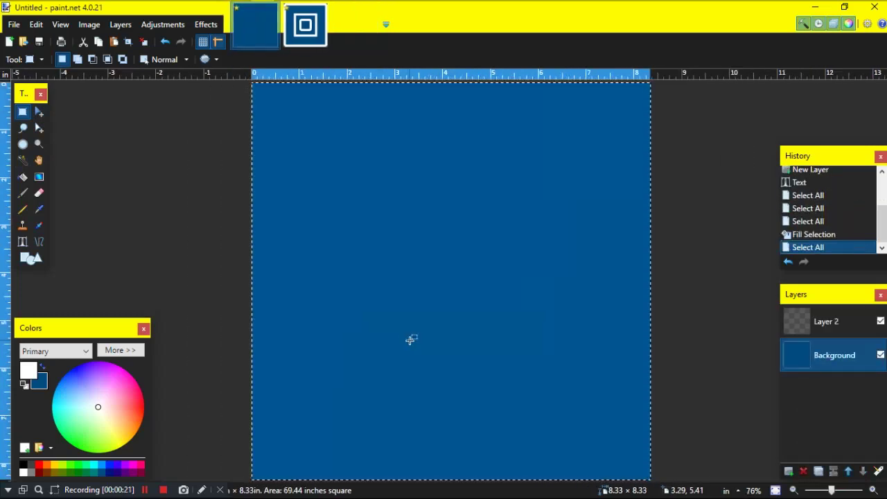
Step: Make Layer 2 the active layer above the blue Background layer
left_click(818, 320)
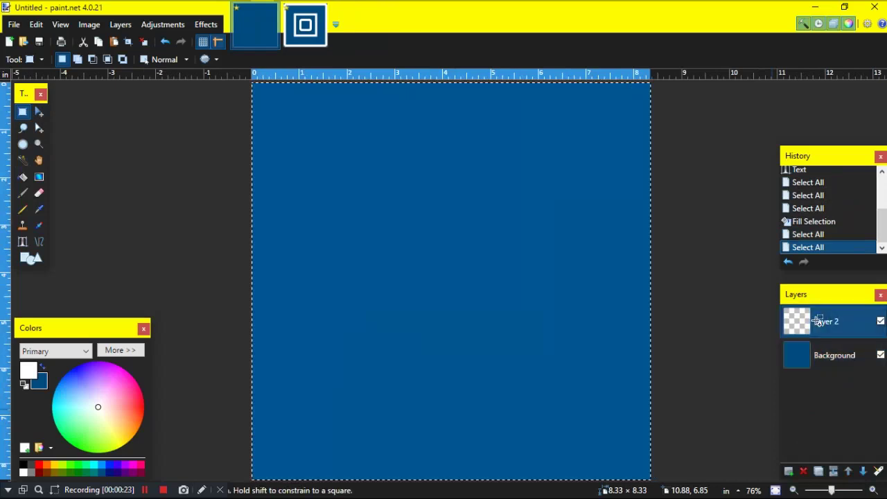
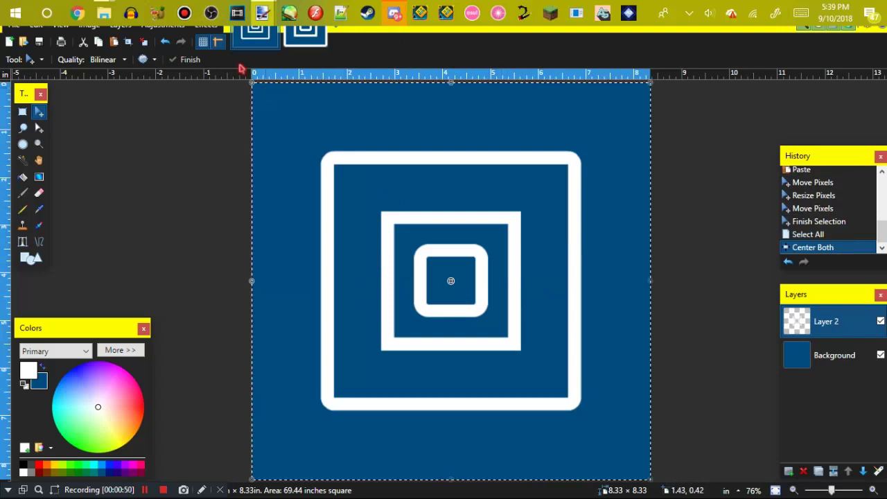
left_click(205, 25)
mouse_move(246, 217)
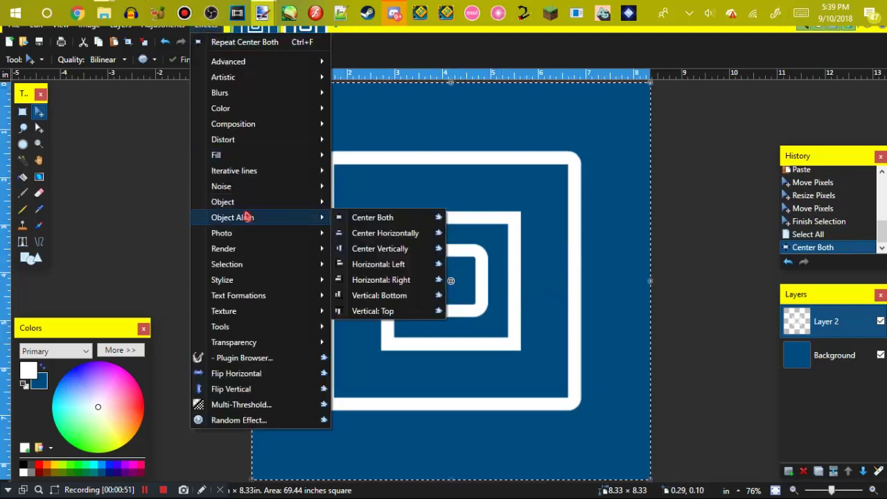
mouse_move(222, 233)
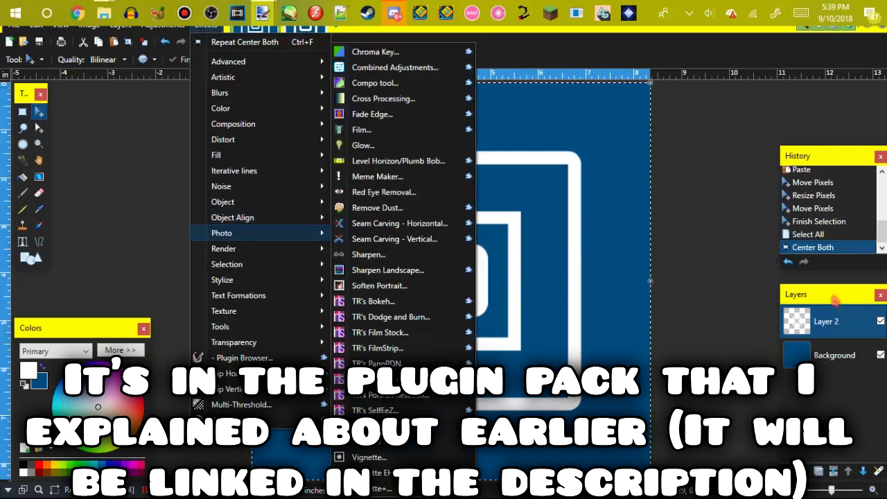
left_click(835, 299)
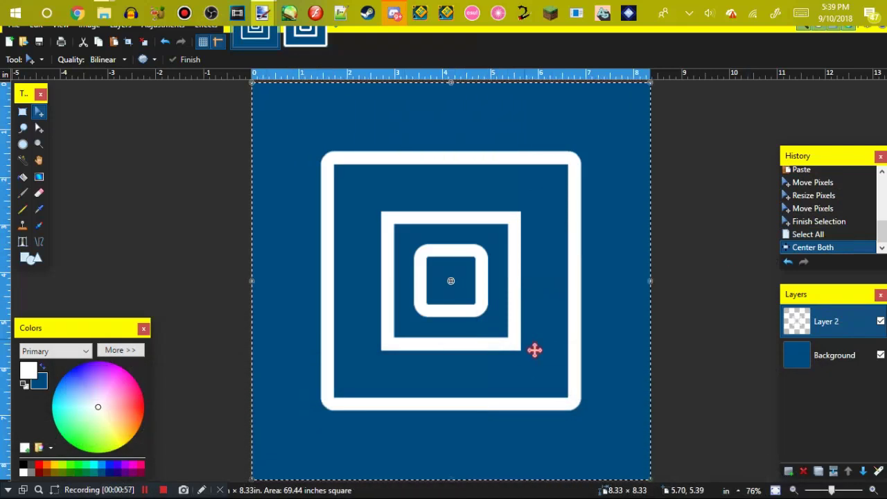
Step: Duplicate Layer 2 and recolor the copy green (R 0, G 255, B 0) with Grayscale on Colored Paper
left_click(818, 471)
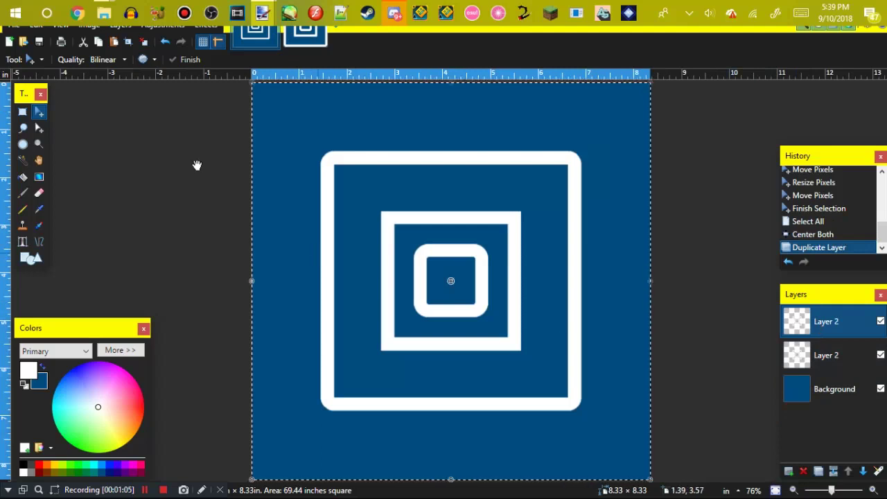
left_click(162, 25)
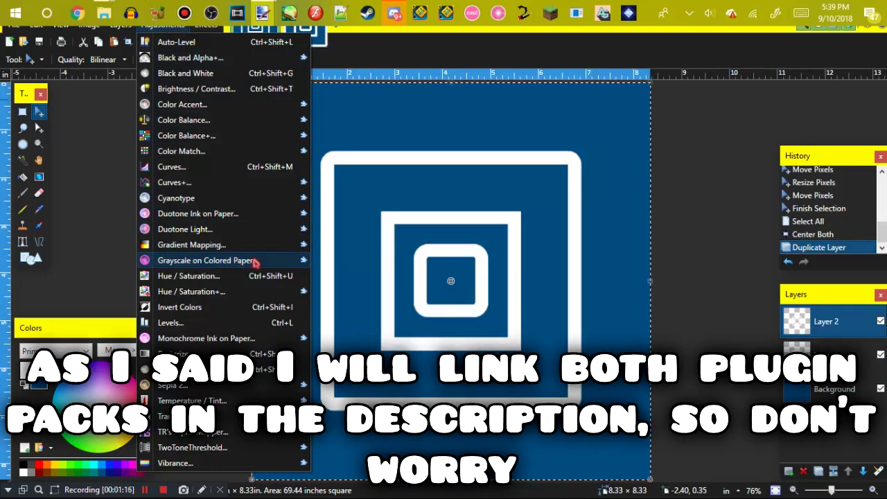
left_click(212, 260)
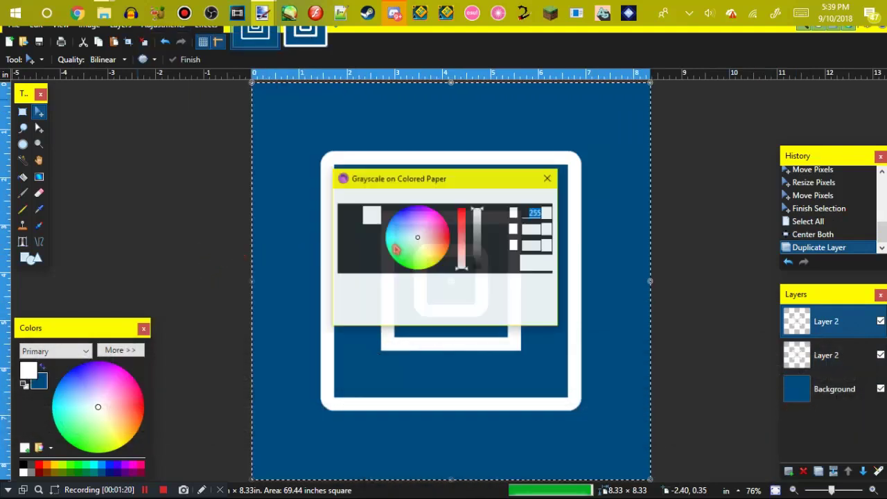
left_click_drag(416, 178, 677, 123)
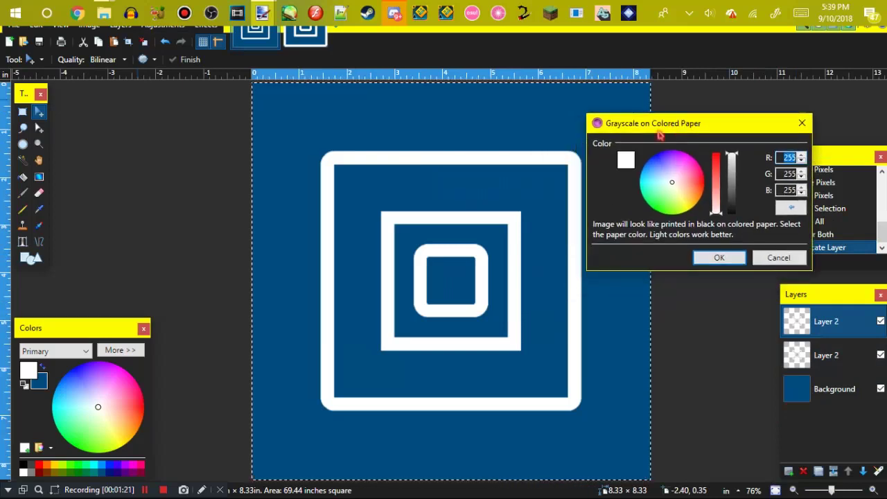
left_click_drag(693, 202, 621, 285)
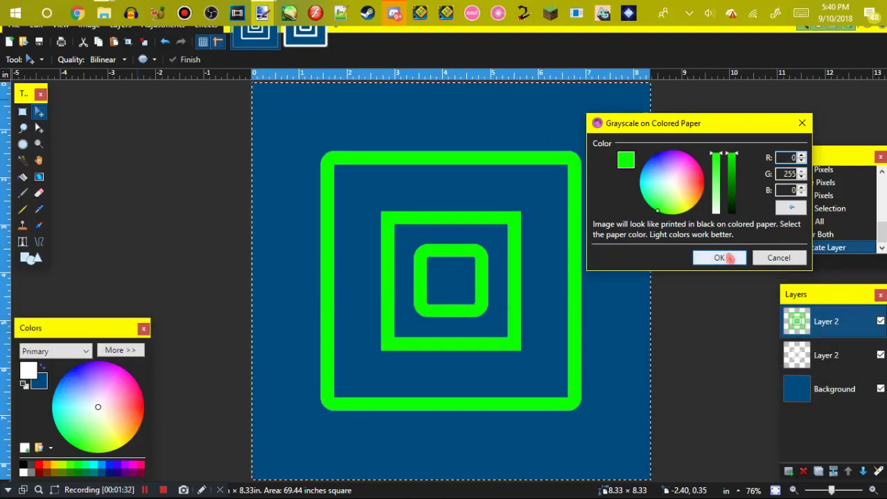
left_click(721, 258)
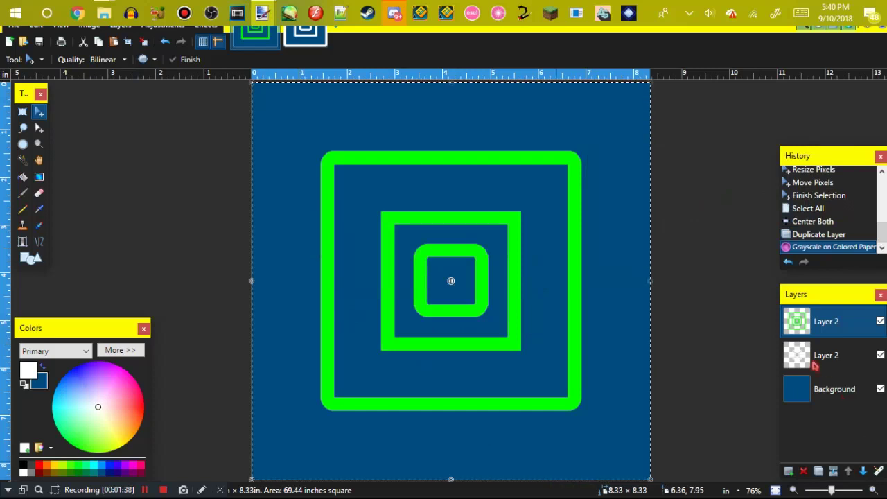
Step: Move the white Layer 2 above the green copy and recolor it cyan (R 0, G 255, B 255) with Grayscale on Colored Paper
left_click_drag(812, 360, 815, 318)
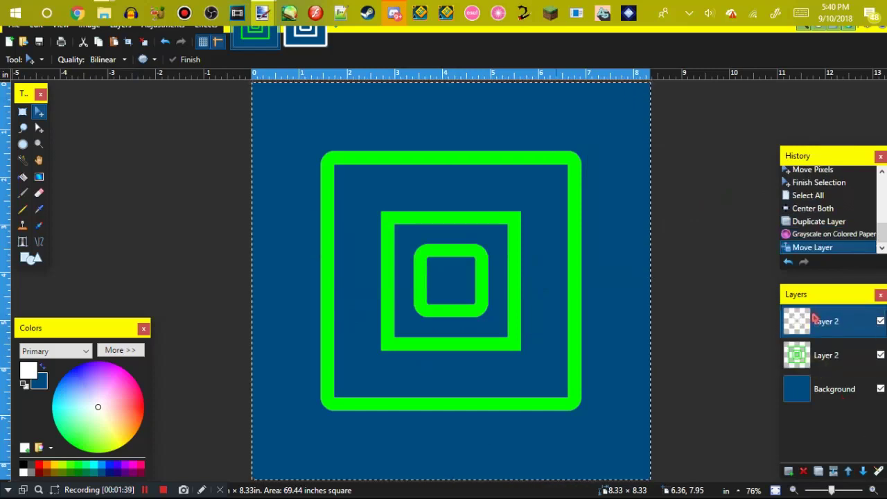
left_click(165, 27)
left_click(192, 262)
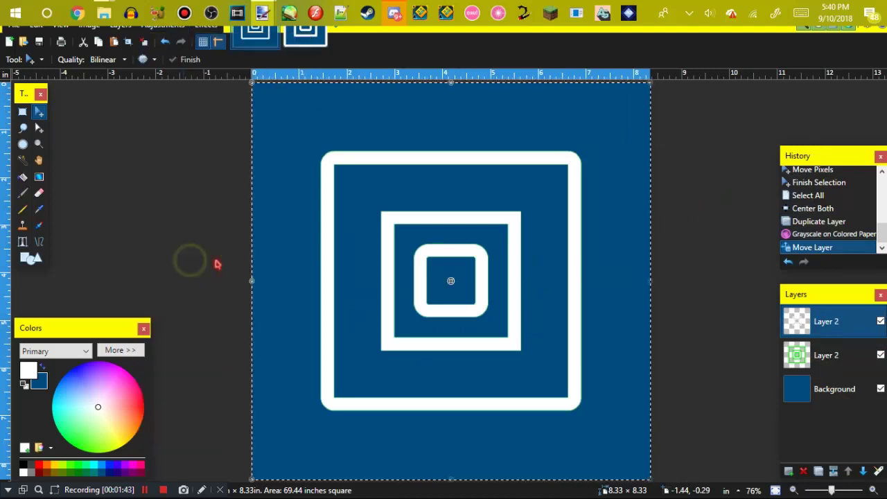
left_click_drag(415, 244, 356, 234)
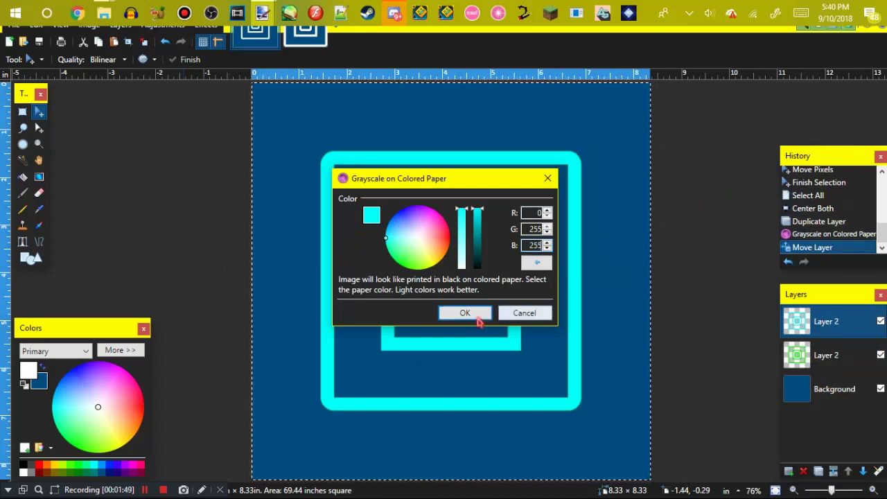
left_click(464, 313)
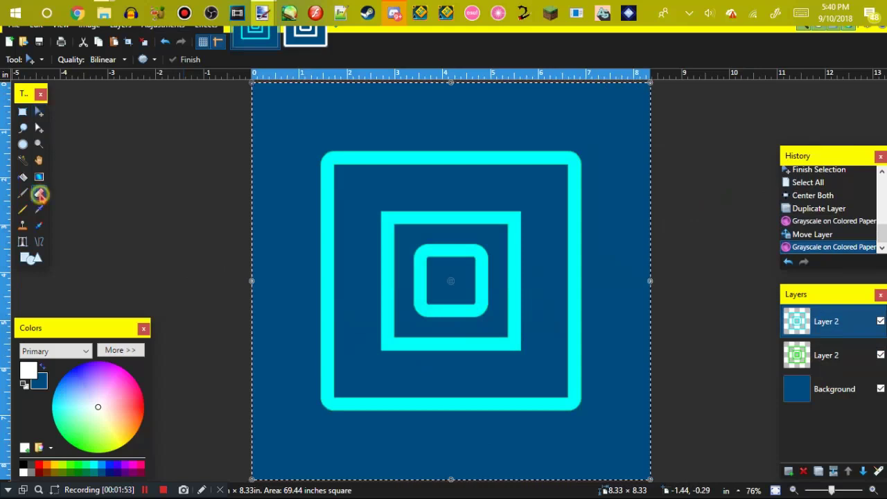
Step: Set up the Eraser with a brush width of 400
left_click(39, 194)
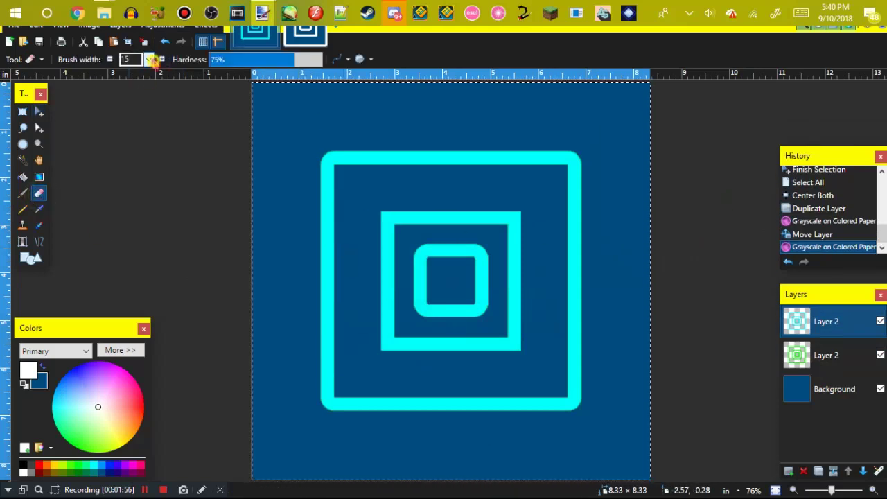
left_click(151, 60)
left_click(142, 320)
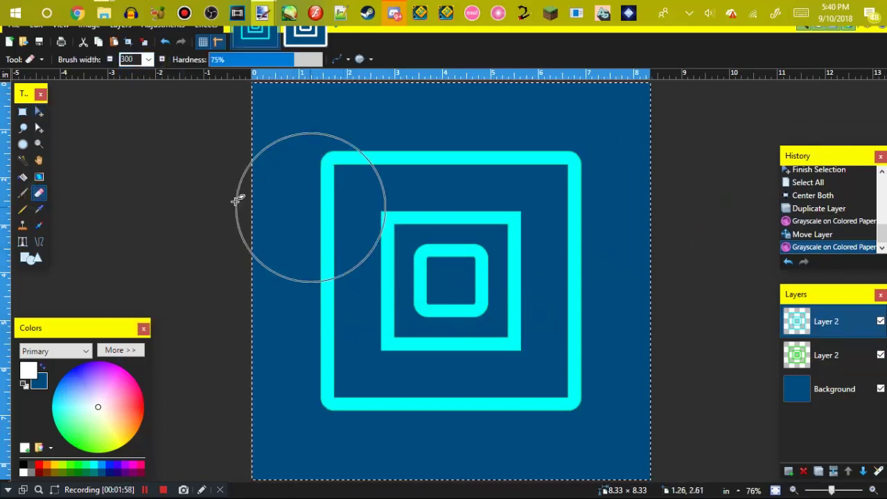
left_click(148, 59)
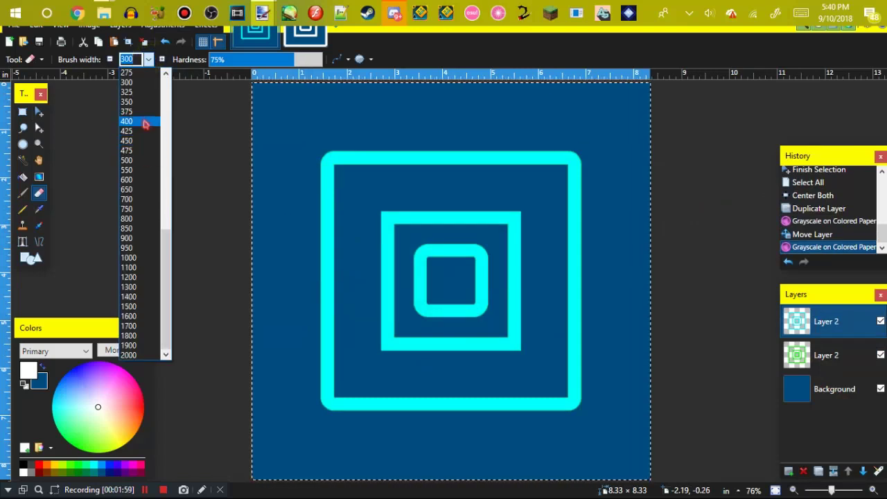
left_click(144, 121)
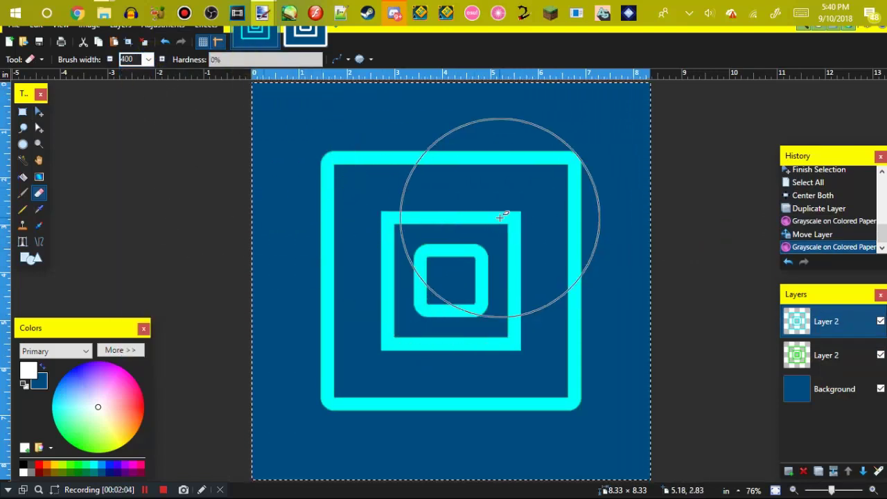
Step: Try erasing the upper part of the cyan icon at 100% and at 0% hardness, undoing each stroke
left_click_drag(300, 65, 326, 64)
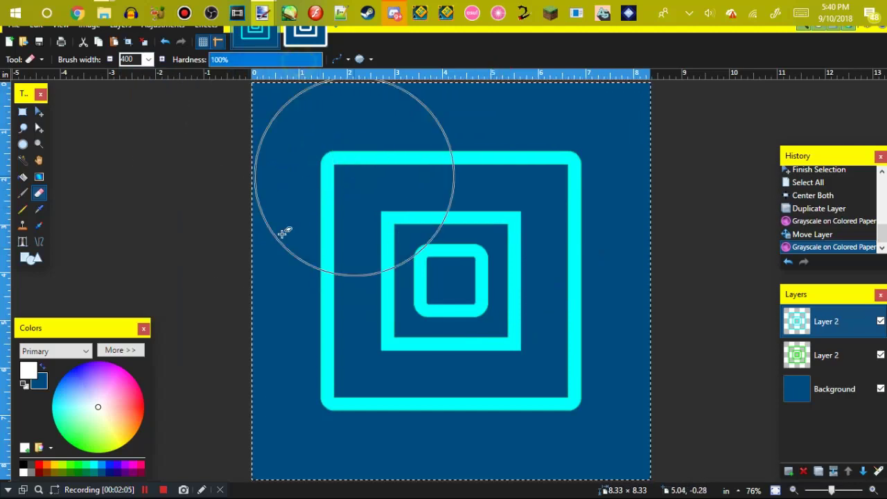
left_click_drag(284, 263, 728, 184)
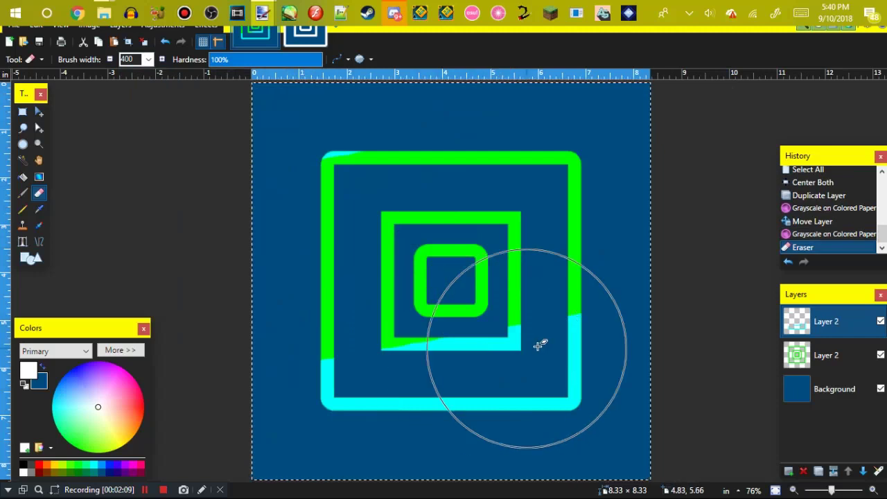
key("ctrl+z")
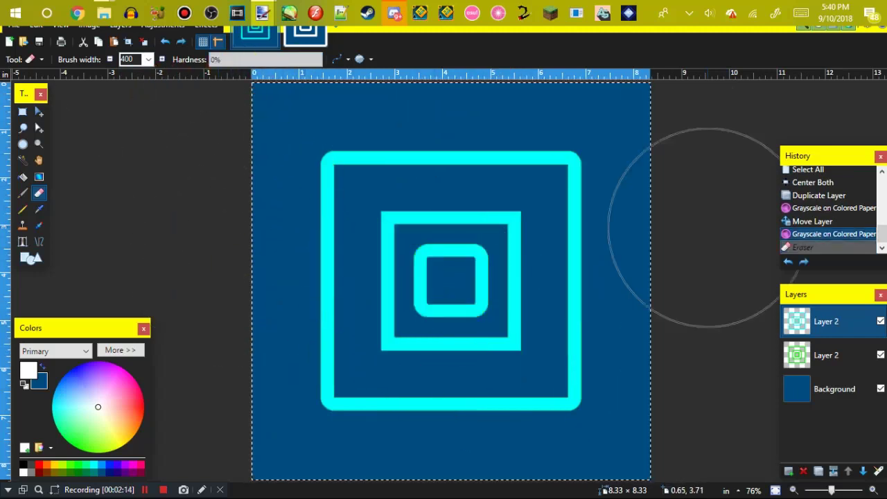
key("ctrl+y")
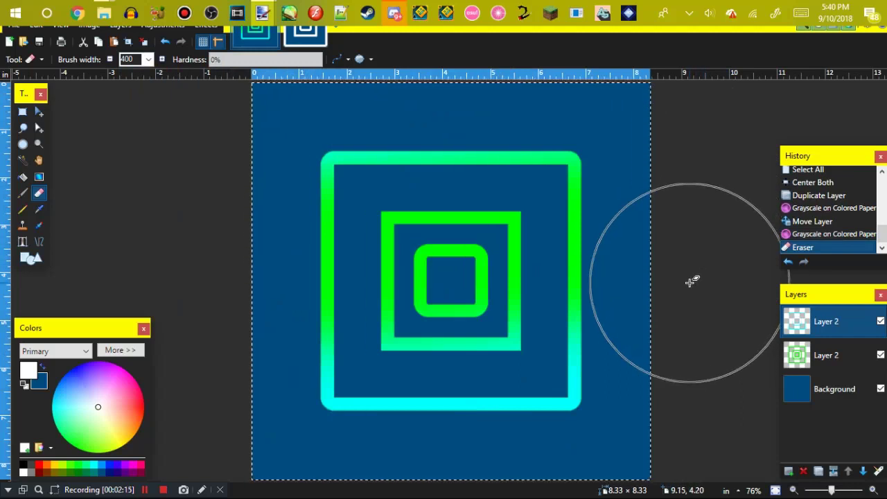
key("ctrl+z")
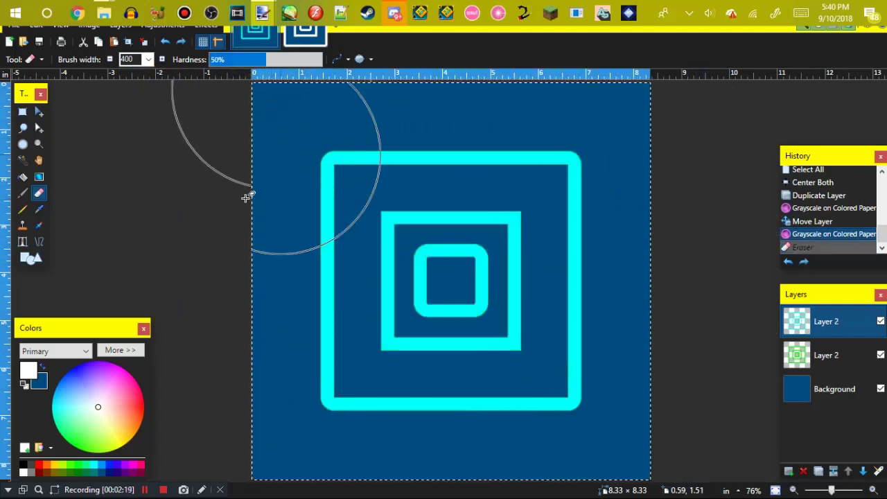
Step: Try horizontal and diagonal erasing of the cyan icon at 50% hardness, undoing each attempt
key("ctrl+y")
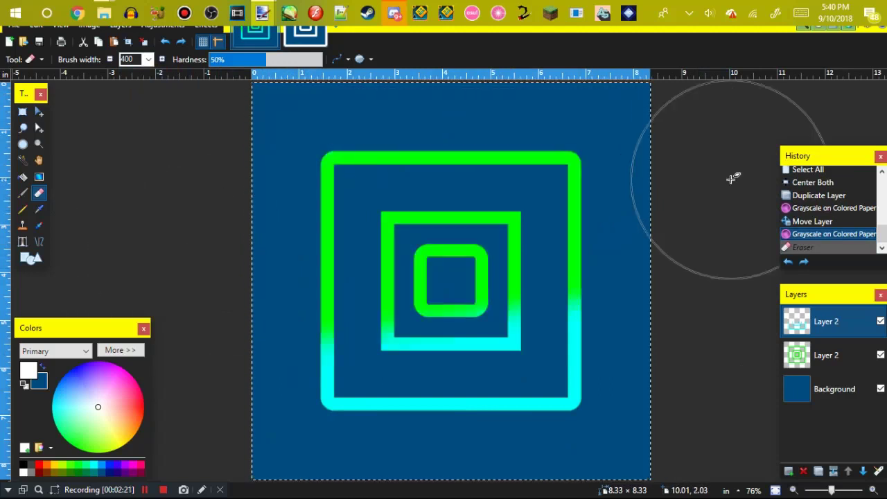
key("ctrl+z")
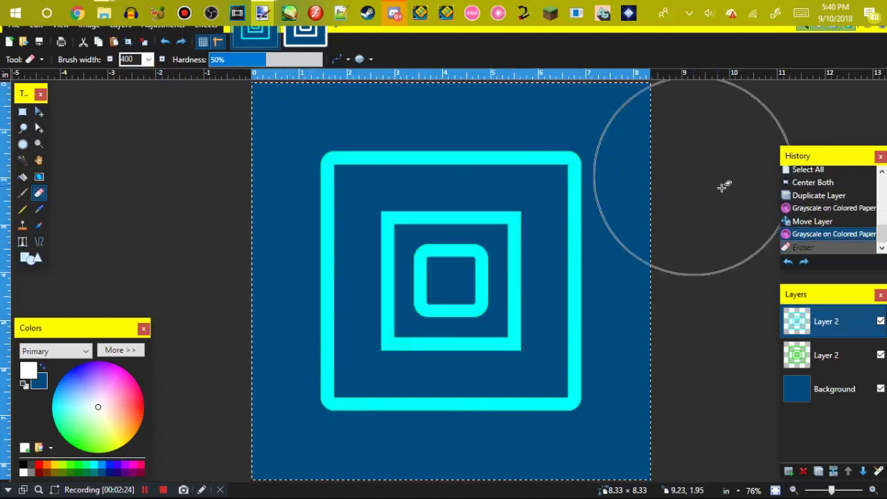
key("ctrl+y")
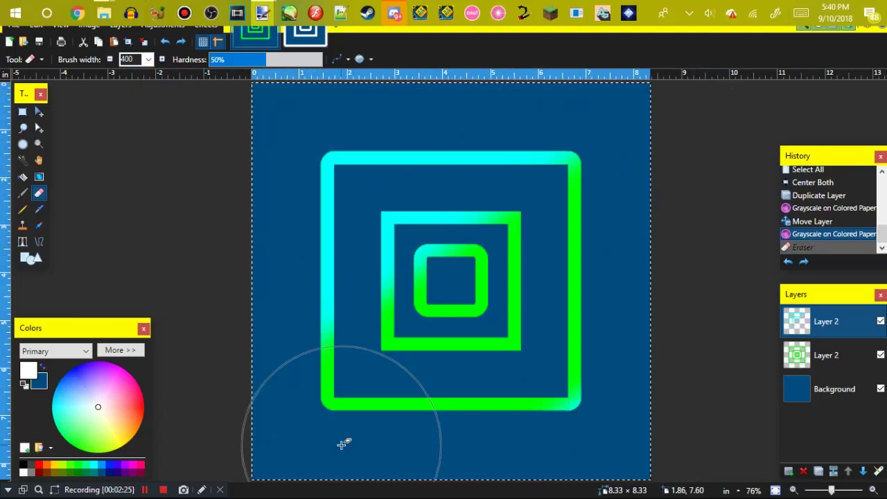
key("ctrl+z")
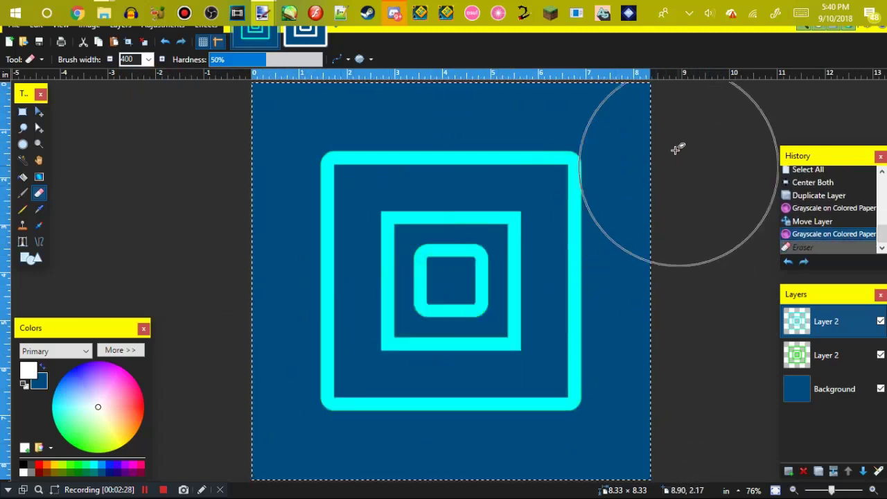
mouse_move(680, 177)
left_mouse_down()
mouse_move(653, 178)
mouse_move(614, 235)
mouse_move(597, 297)
mouse_move(490, 382)
mouse_move(450, 405)
mouse_move(318, 433)
mouse_move(298, 466)
left_mouse_up()
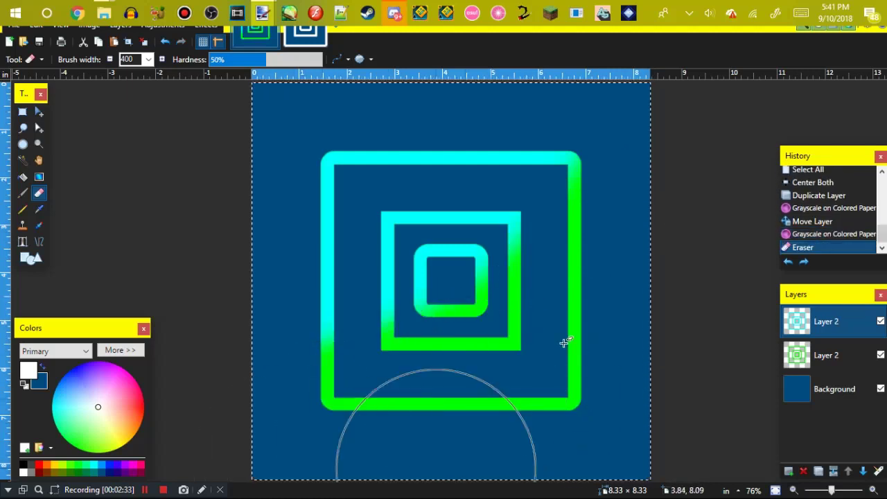
key("ctrl+z")
Step: Erase the lower-right half of the cyan icon along a diagonal with the Eraser at width 400 and 50% hardness
right_click(564, 344)
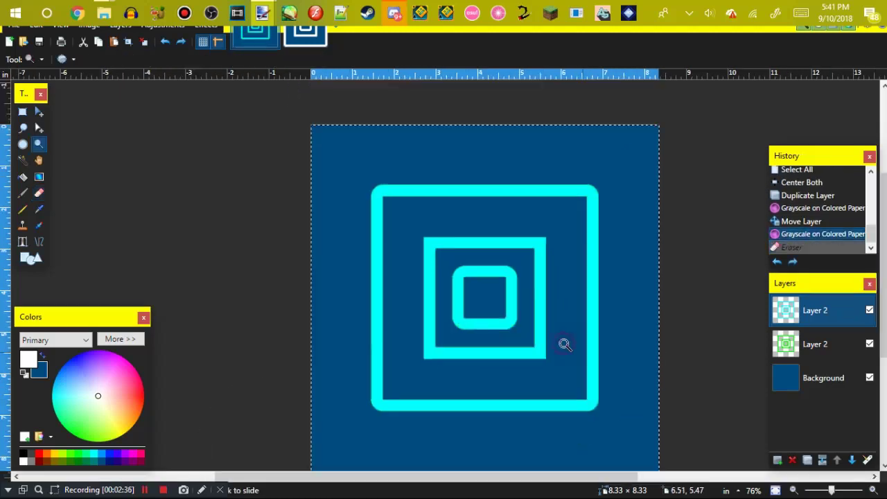
right_click(564, 344)
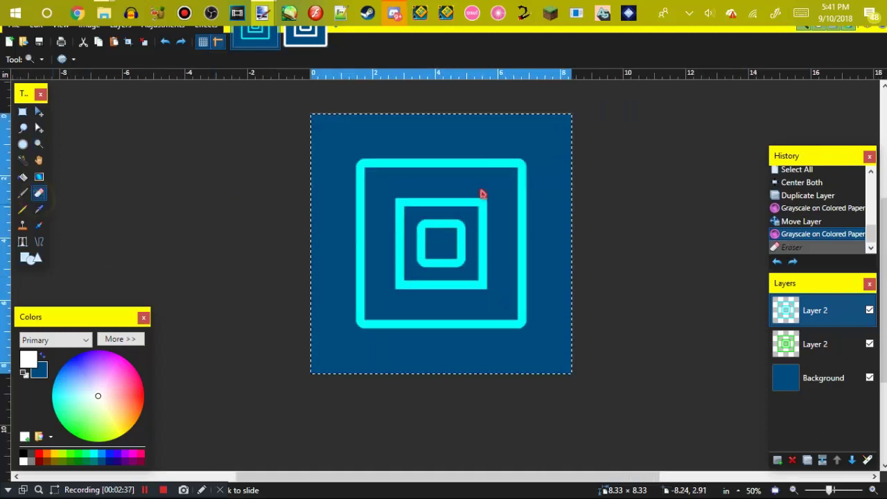
key("e")
mouse_move(589, 187)
left_mouse_down()
mouse_move(460, 333)
mouse_move(325, 396)
mouse_move(421, 380)
left_mouse_up()
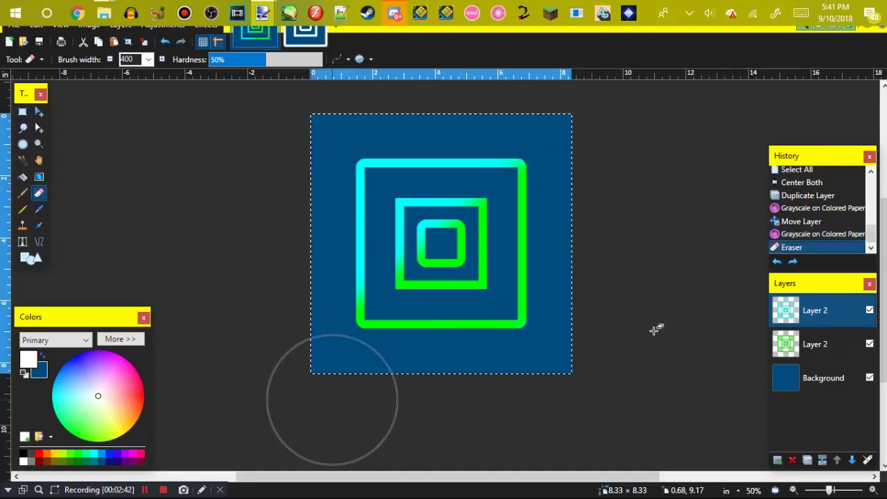
Step: Select the whole canvas, merge the cyan layer down into the green layer, and make the Background layer active
key("ctrl+a")
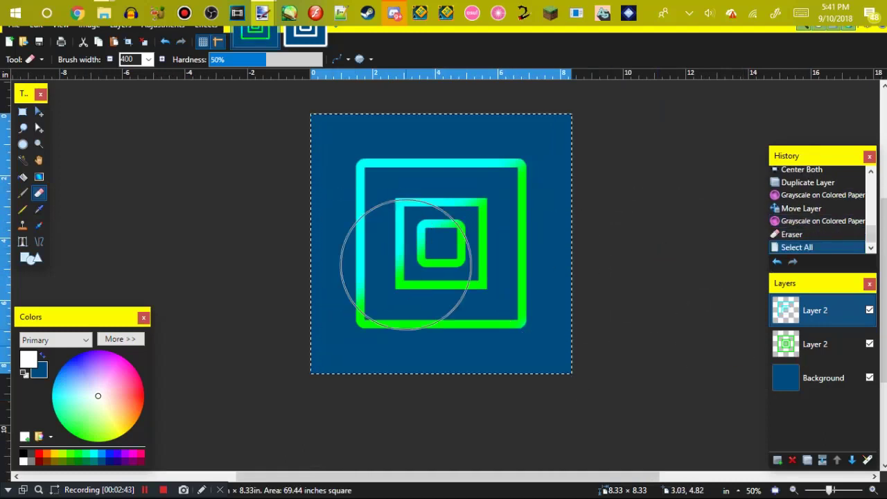
left_click(822, 461)
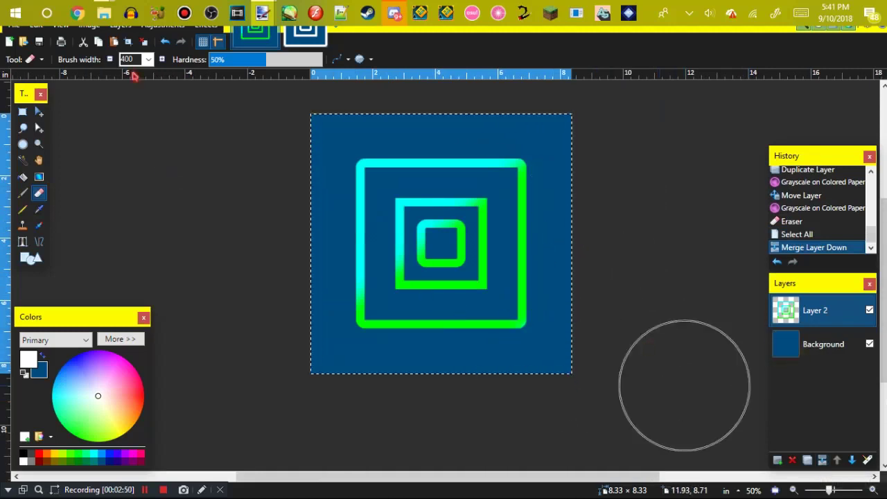
key("alt+Page_Down")
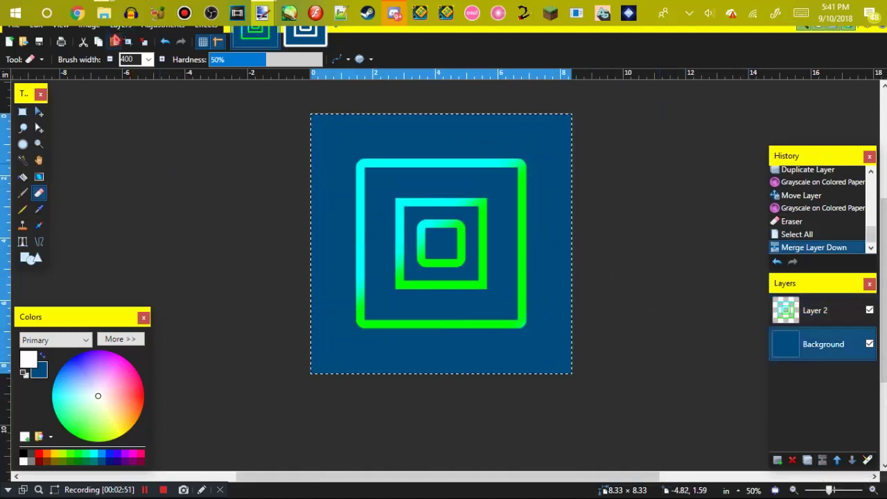
Step: Start Autochroma on the Background layer with pale pink (255, 191, 238), pale green (158, 219, 149) and muted purple (159, 124, 168) circles
left_click(164, 25)
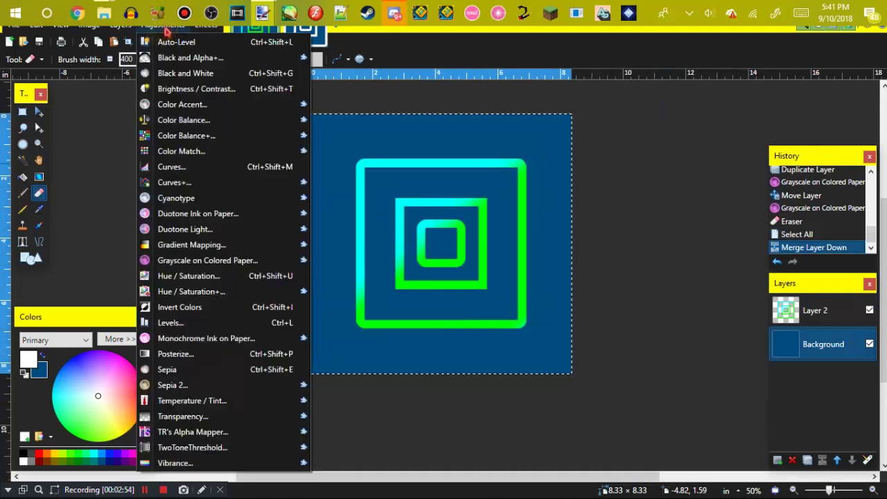
mouse_move(205, 28)
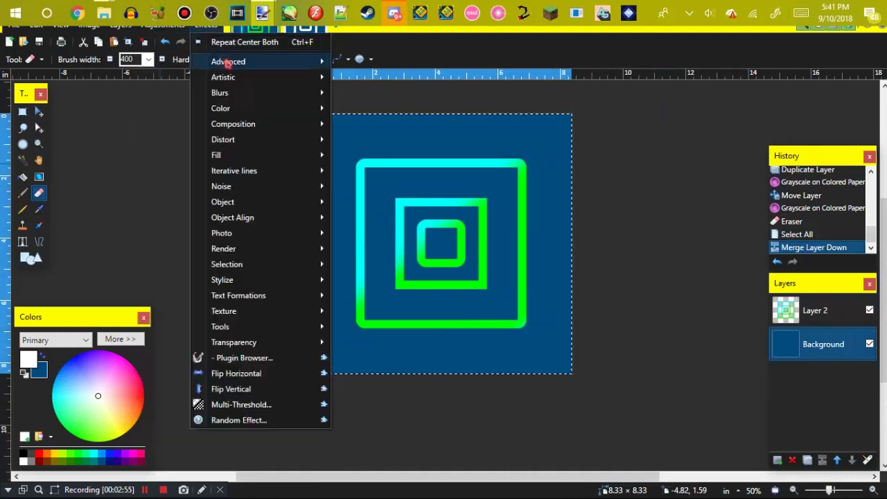
mouse_move(246, 77)
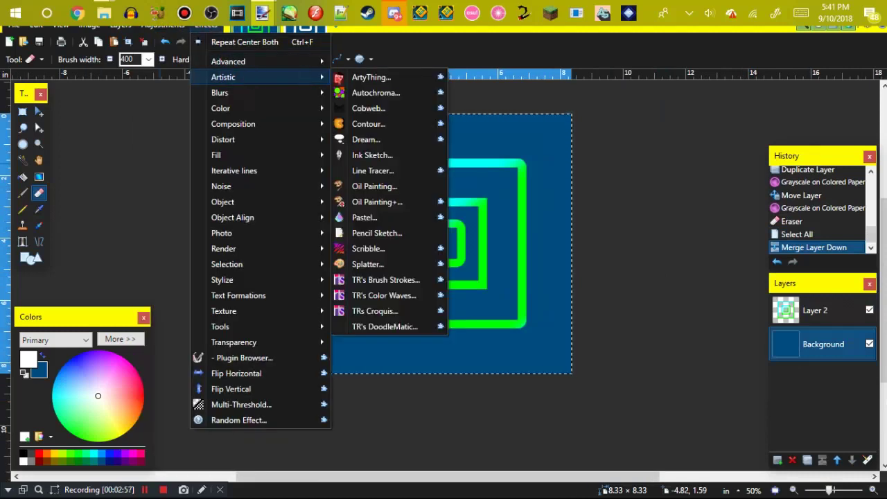
left_click(362, 91)
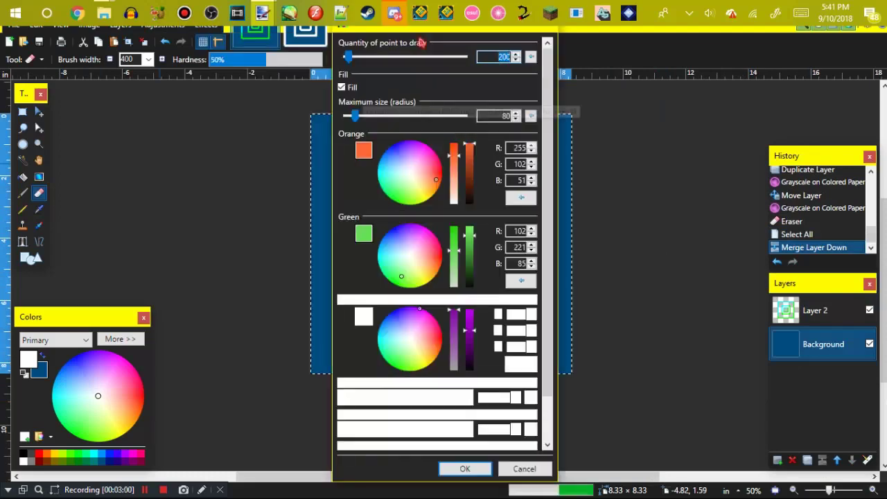
left_click_drag(435, 34, 674, 22)
mouse_move(650, 157)
left_mouse_down()
mouse_move(674, 125)
mouse_move(693, 142)
mouse_move(694, 179)
left_mouse_up()
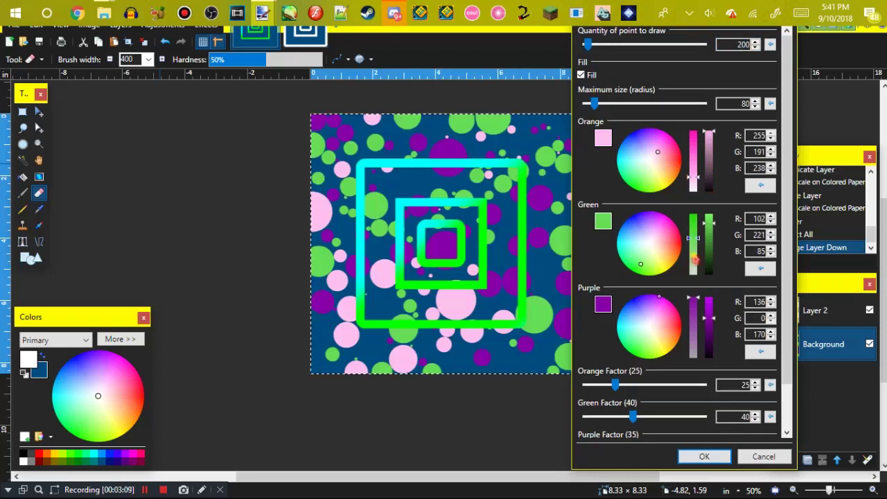
left_click(695, 258)
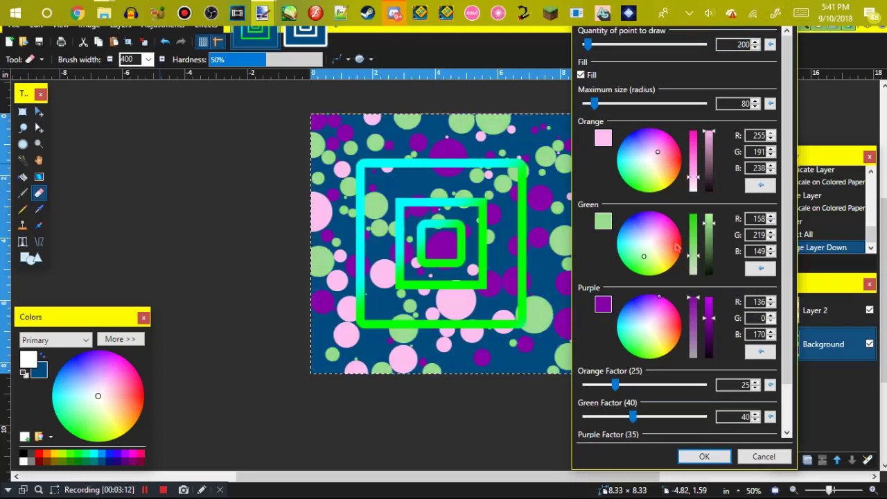
left_click(692, 345)
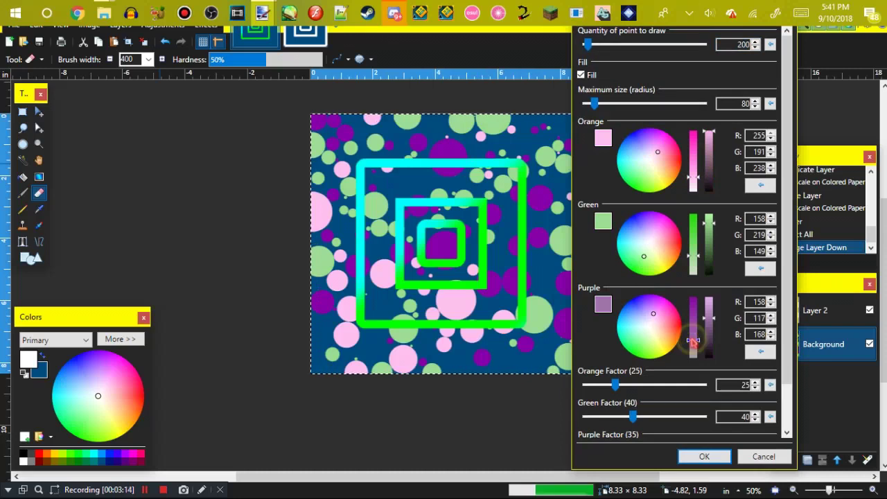
Step: Set the Autochroma orange factor to 99, green to 97 and purple to 100, reseed the pattern and apply it
left_click_drag(616, 386, 659, 384)
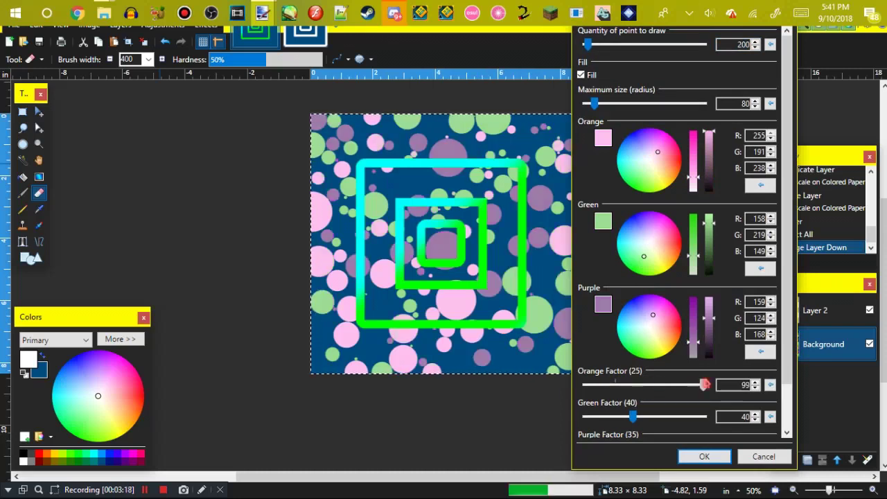
left_click_drag(633, 416, 683, 415)
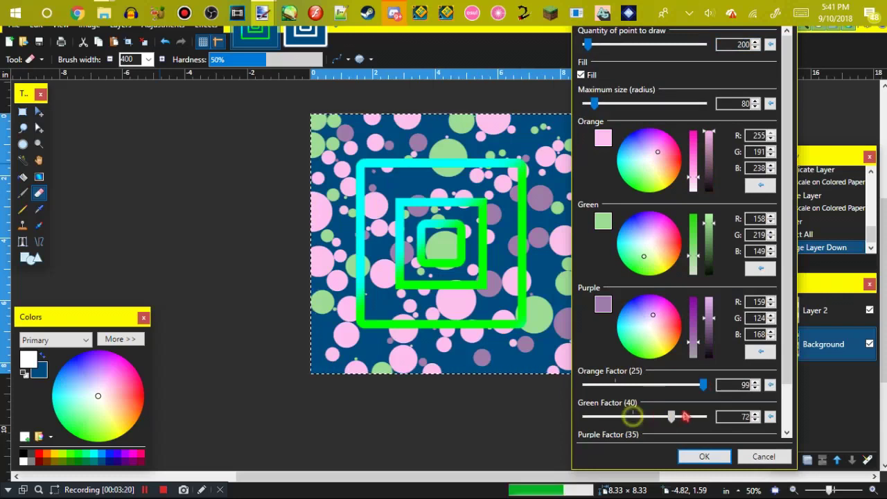
left_click_drag(616, 418, 614, 417)
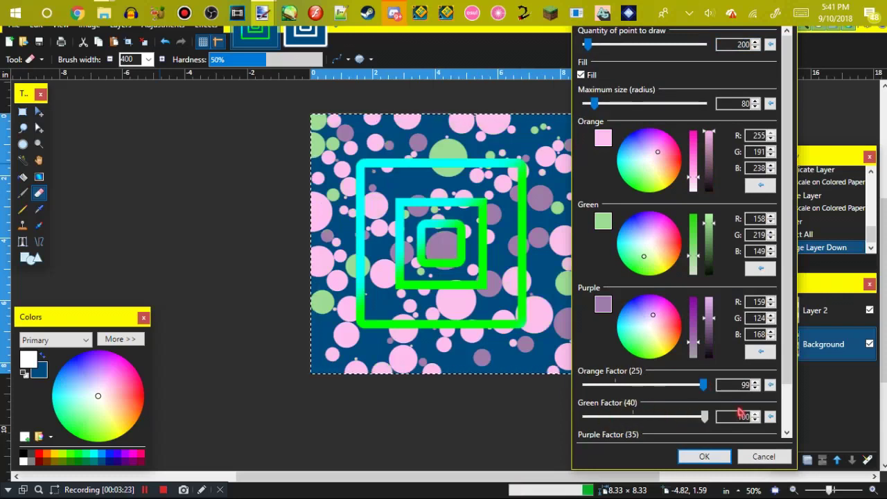
scroll(738, 413, "down", 3)
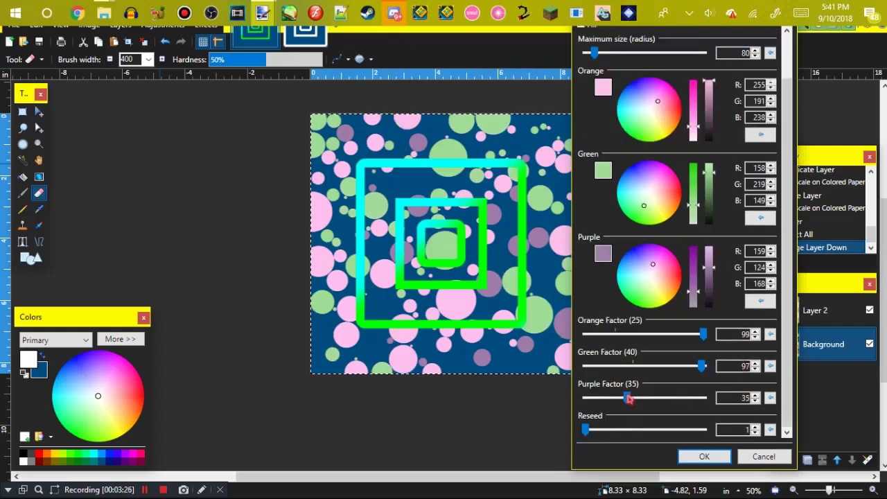
left_click_drag(628, 398, 755, 389)
left_click_drag(585, 430, 622, 430)
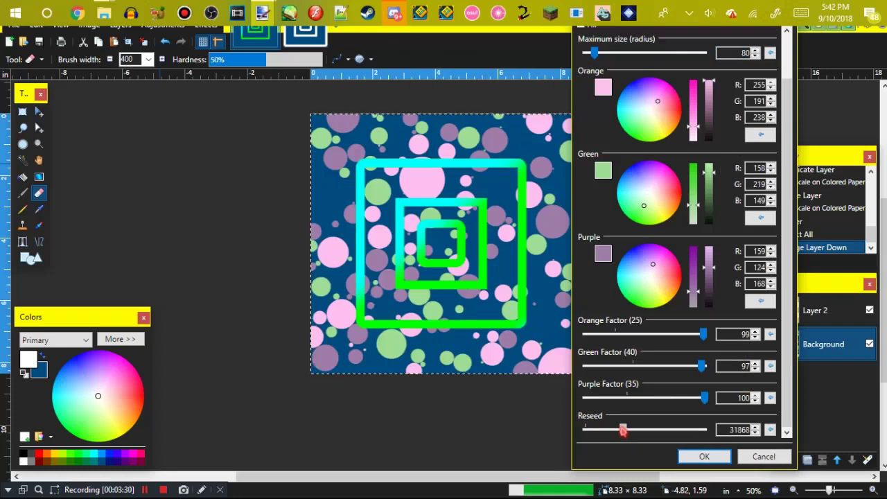
left_click(705, 456)
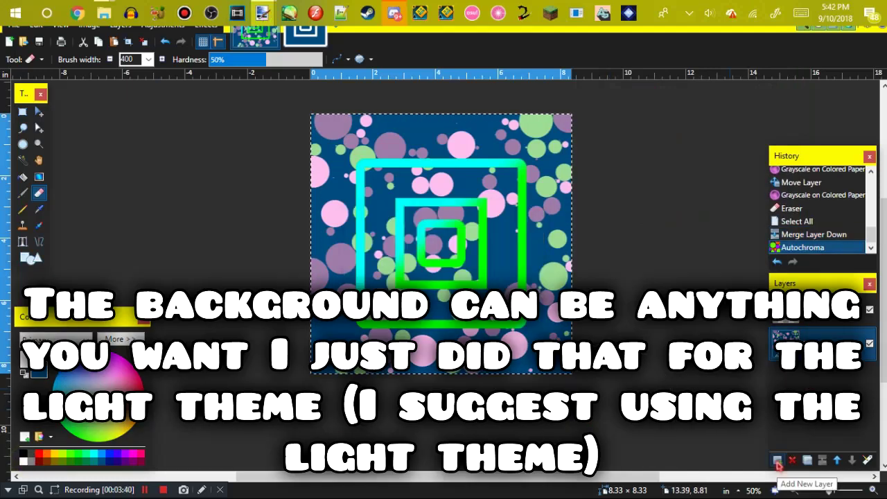
Step: Undo the Autochroma pattern and fill the whole Background layer with white
key("ctrl+z")
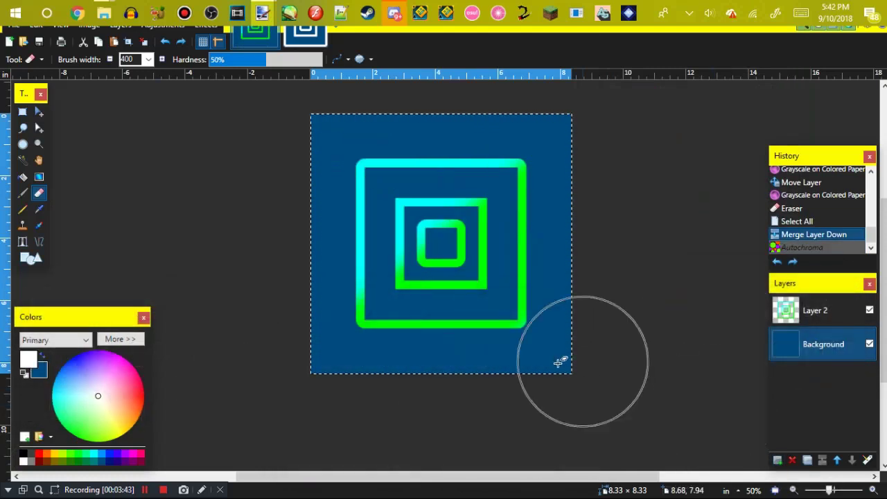
key("ctrl+a")
key("BackSpace")
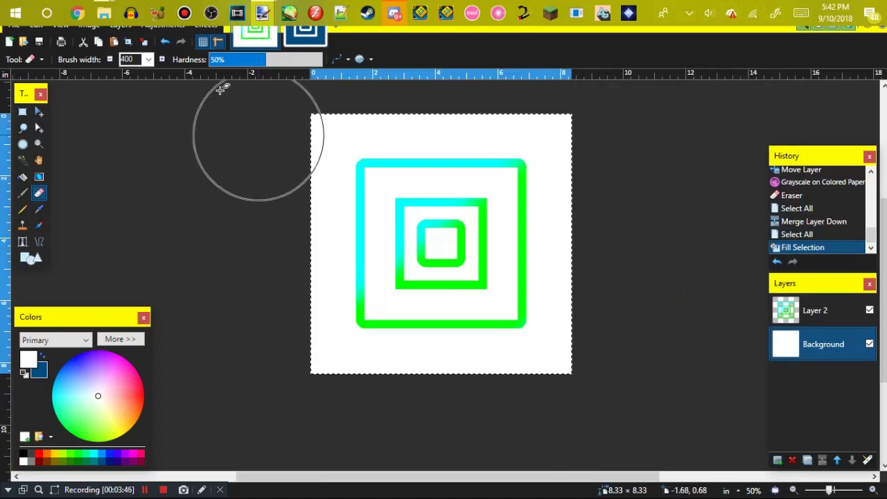
Step: Try repeating Autochroma directly on the white Background layer, undoing the result
left_click(202, 28)
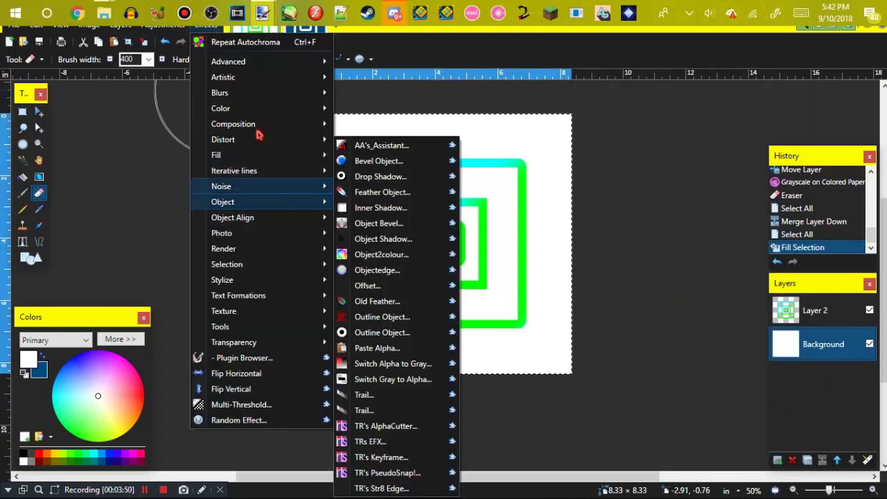
left_click(252, 43)
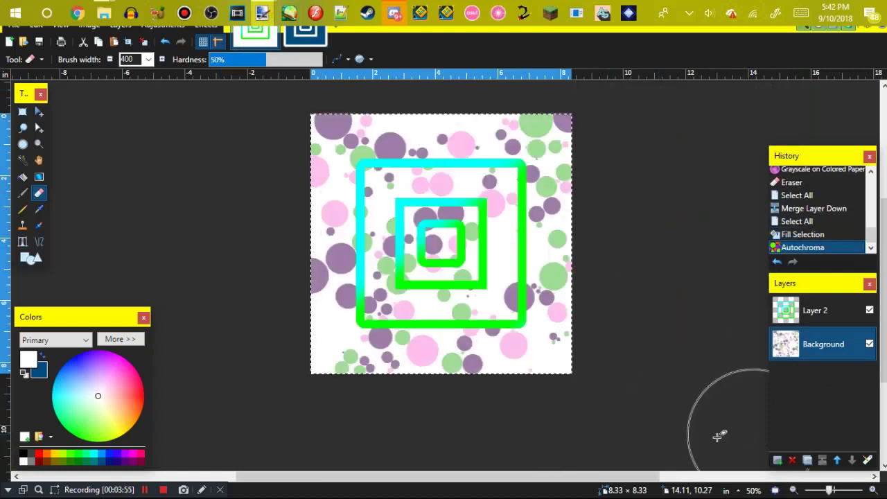
key("ctrl+z")
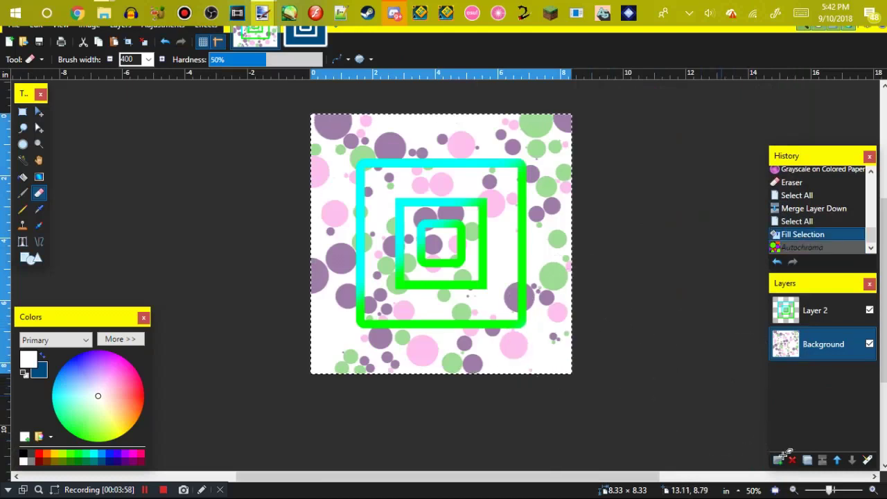
Step: Add a new layer between the white background and the icon and repeat the Autochroma circles on it
left_click(778, 460)
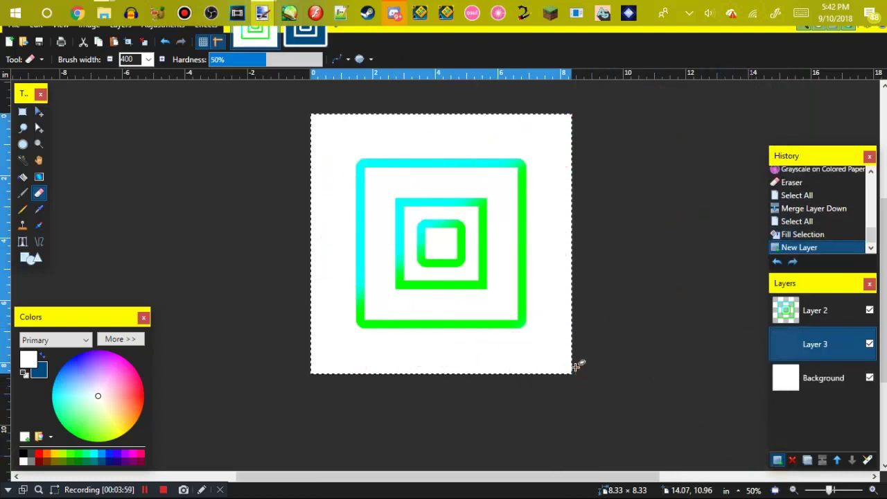
key("ctrl+f")
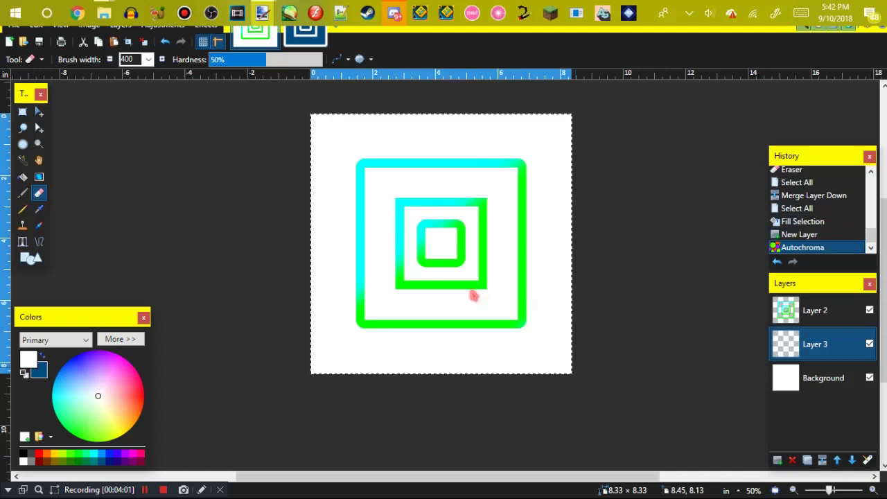
key("z")
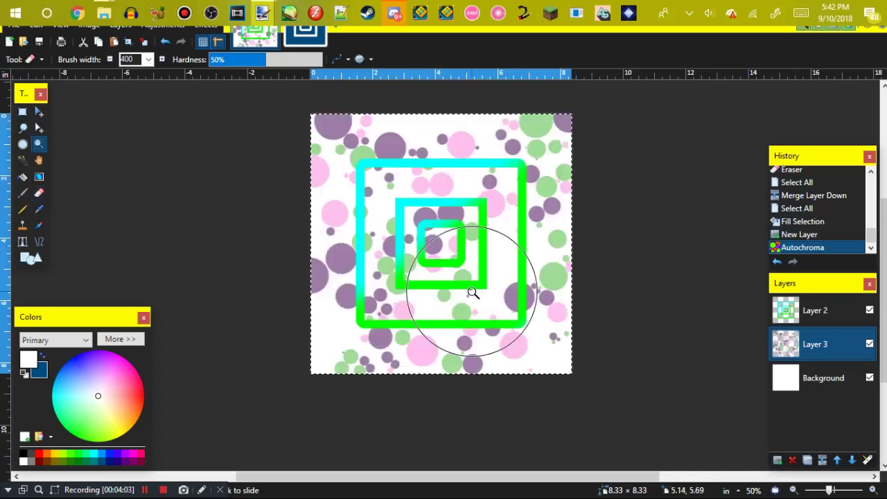
left_click(474, 296)
right_click(474, 294)
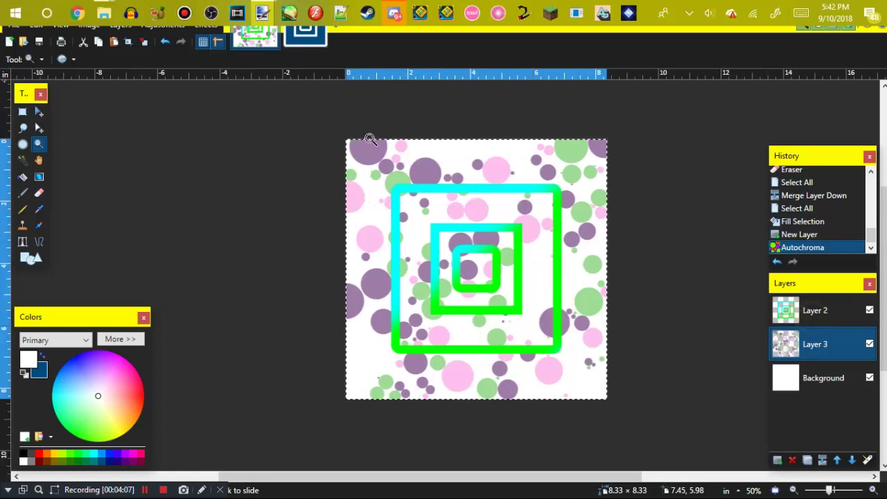
Step: Make the cube icon's layer active, select the whole canvas and open the Bevel Object effect
key("alt+Page_Up")
key("ctrl+a")
left_click(208, 26)
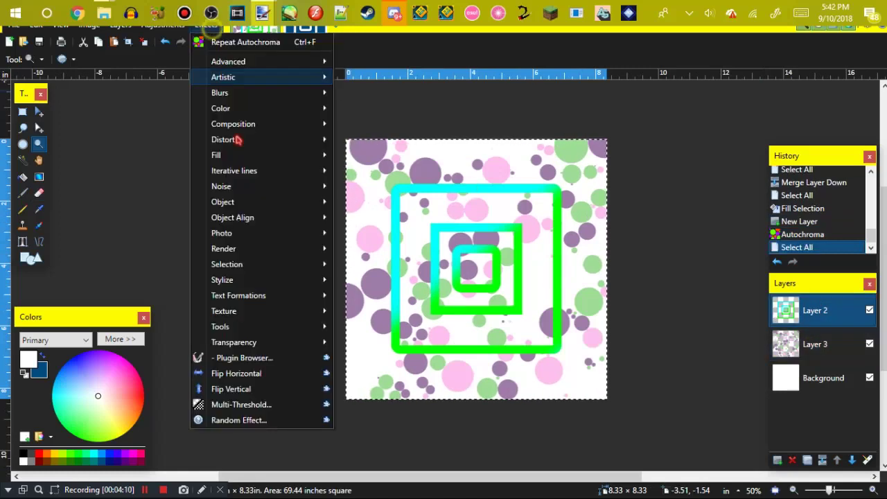
mouse_move(252, 201)
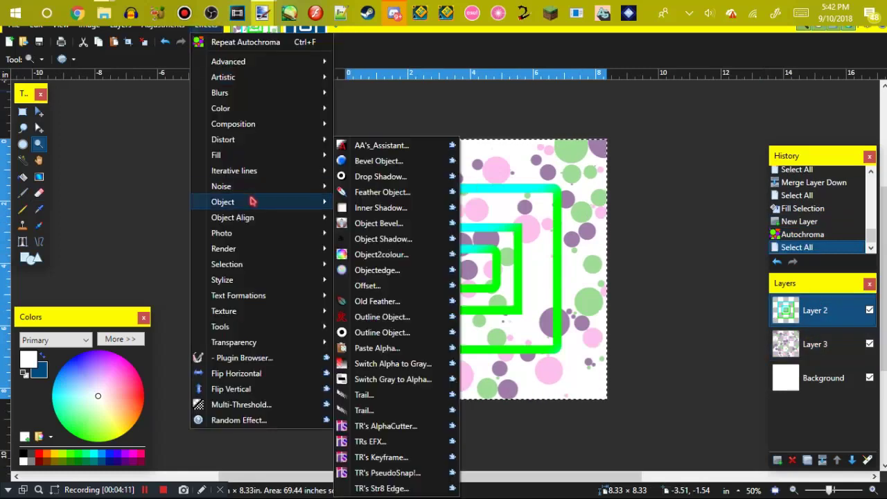
left_click(376, 161)
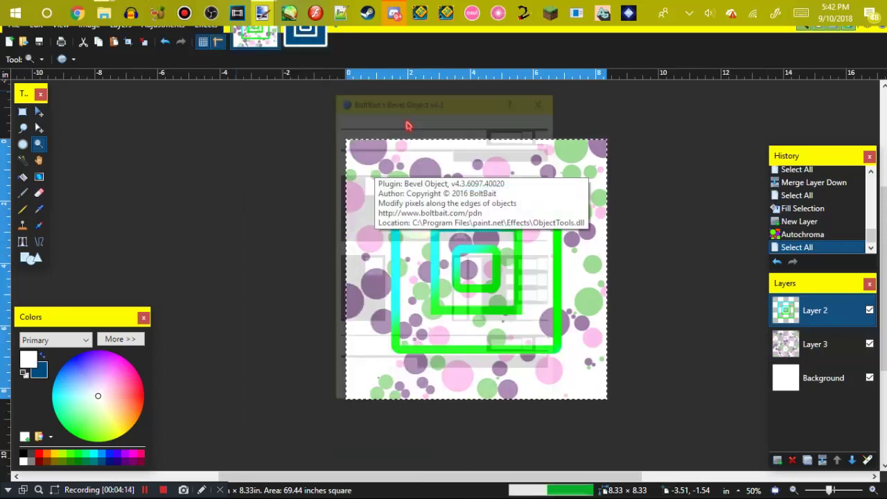
left_click_drag(416, 94, 718, 83)
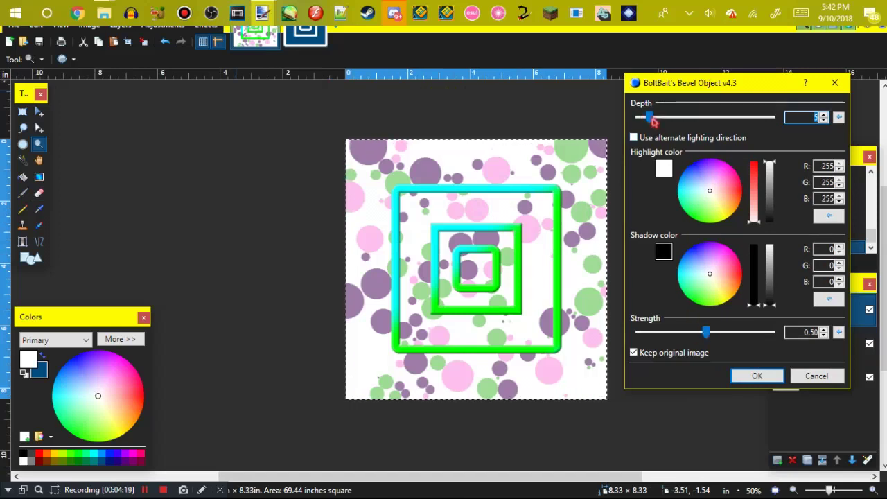
Step: Try bevel depths of 6, 10 and 9 with strengths of 0.94 and 0.36 on the cube icon
left_click_drag(651, 119, 654, 119)
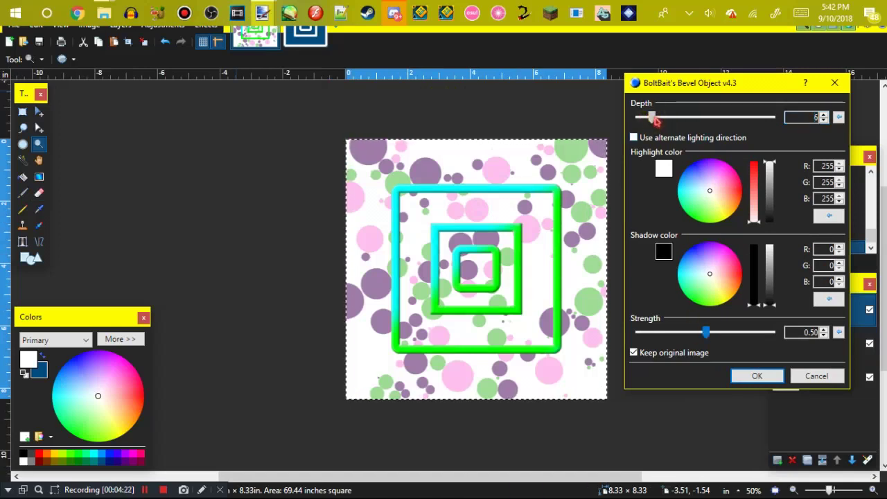
left_click_drag(703, 337, 764, 337)
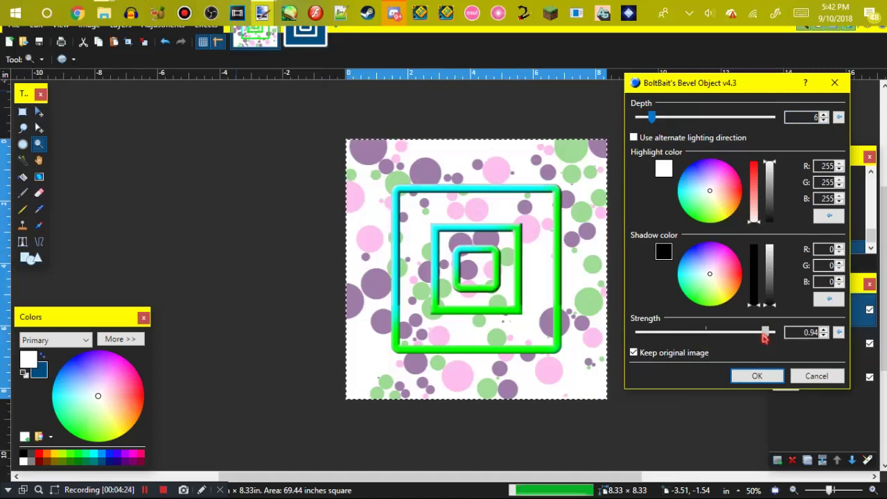
left_click_drag(702, 354, 686, 359)
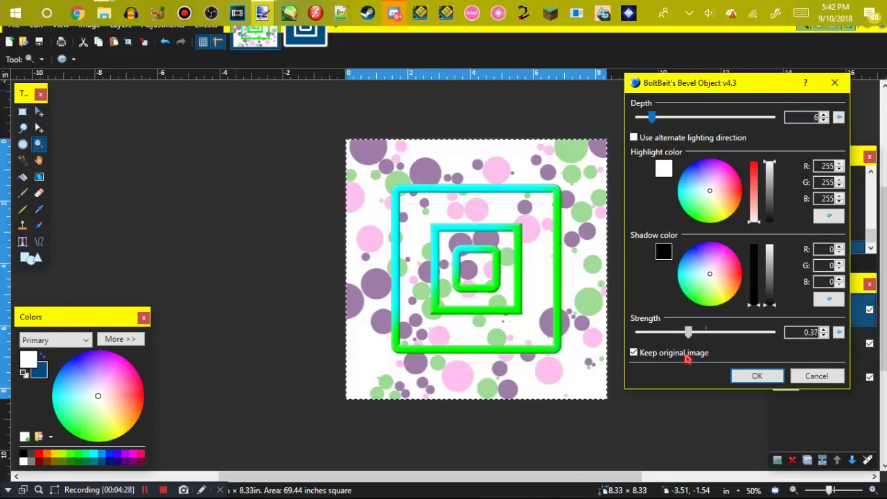
left_click_drag(686, 357, 684, 358)
left_click_drag(651, 119, 661, 117)
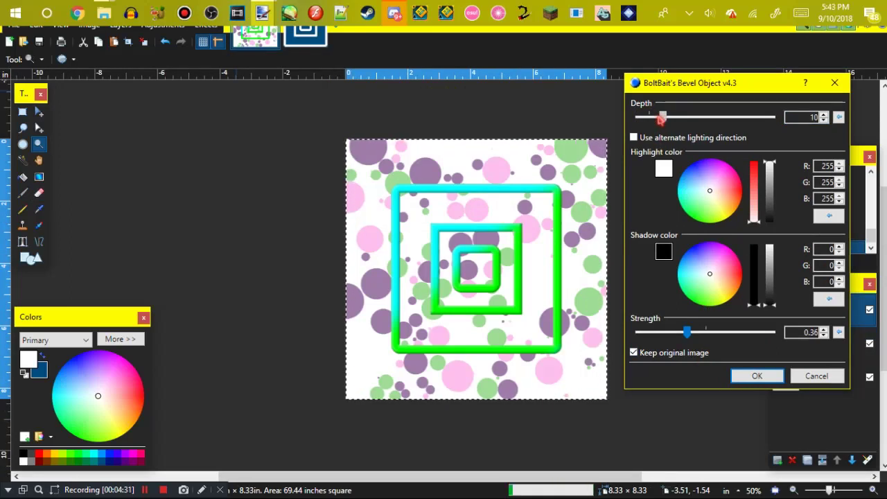
left_click_drag(661, 120, 658, 120)
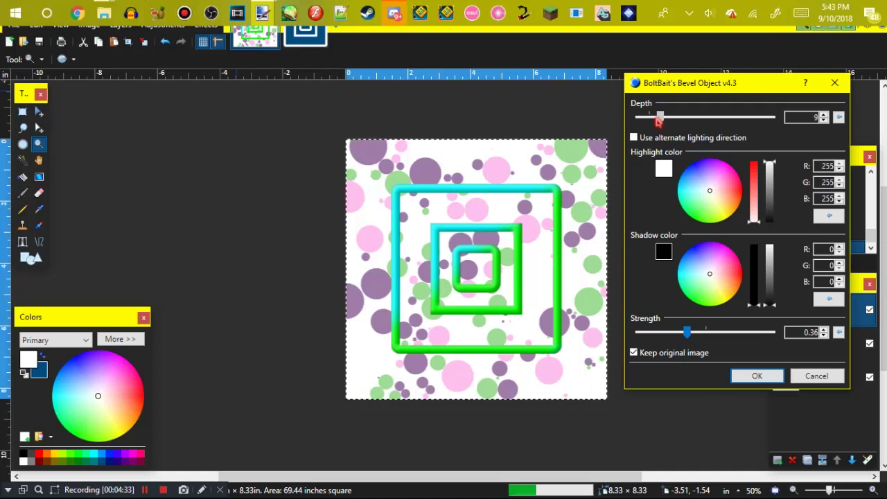
Step: Set the bevel strength to 0.20 and depth to 10, and apply the bevel to the cube icon
left_click_drag(686, 333, 679, 338)
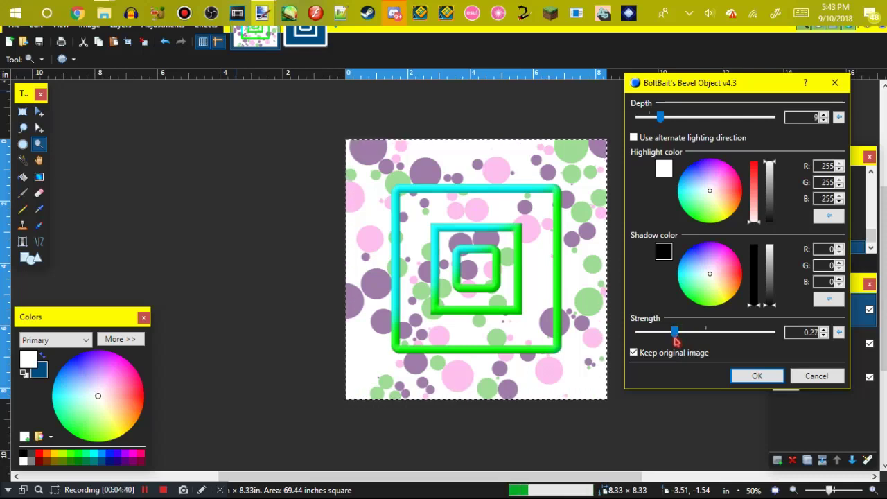
left_click_drag(675, 332, 671, 333)
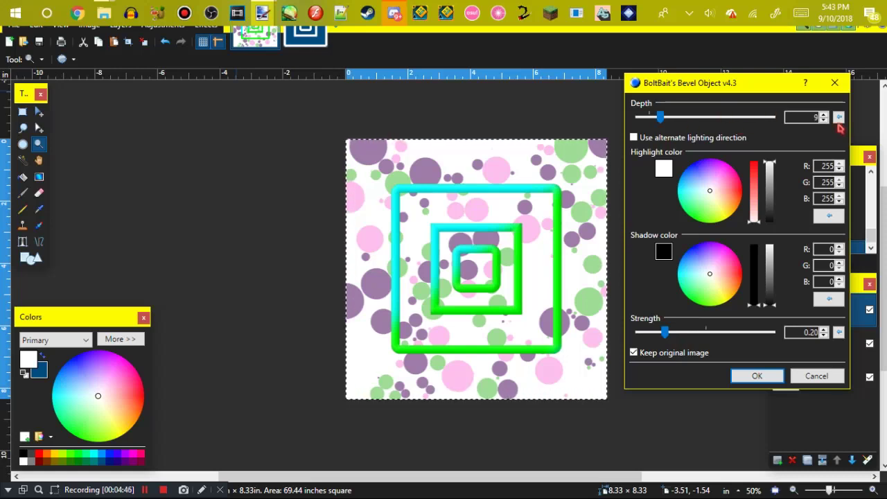
left_click(823, 114)
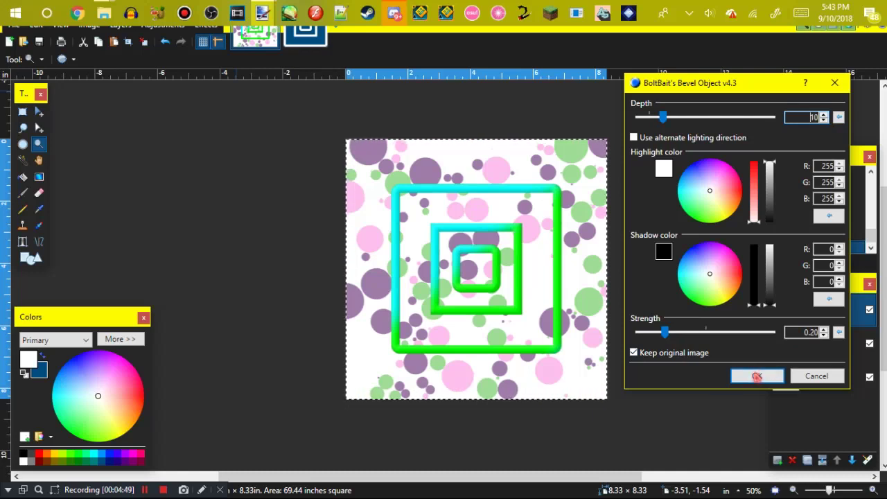
left_click(754, 375)
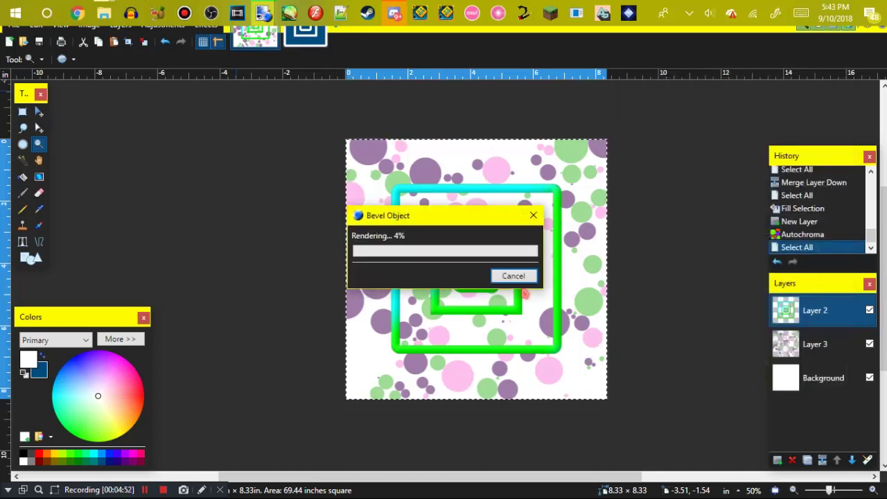
Step: Add a new layer above the cube icon and set the text size to 108
left_click(495, 303)
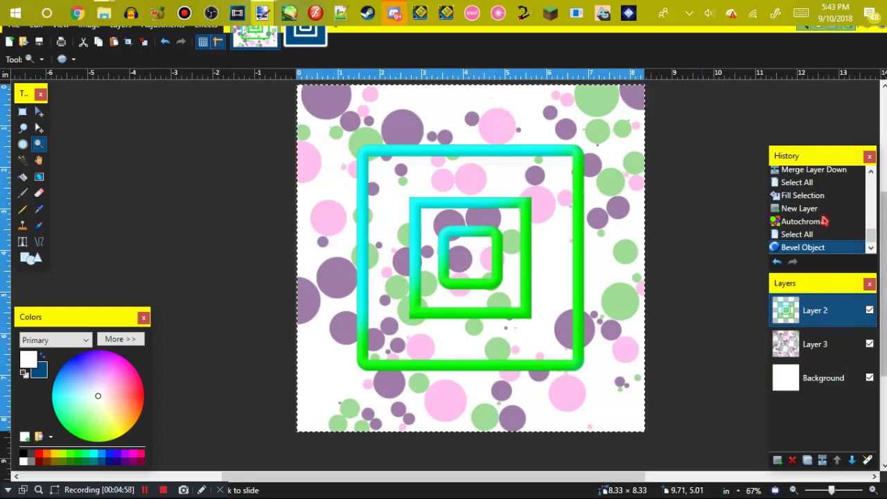
right_click(506, 325)
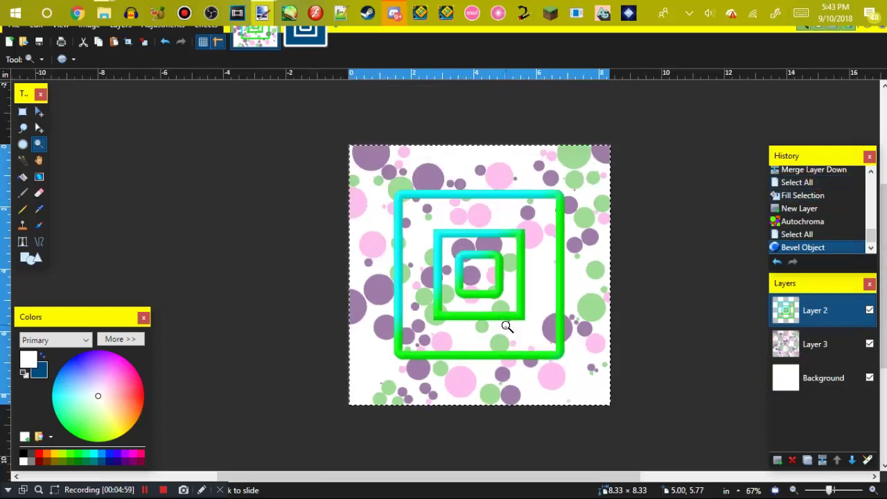
left_click(524, 327)
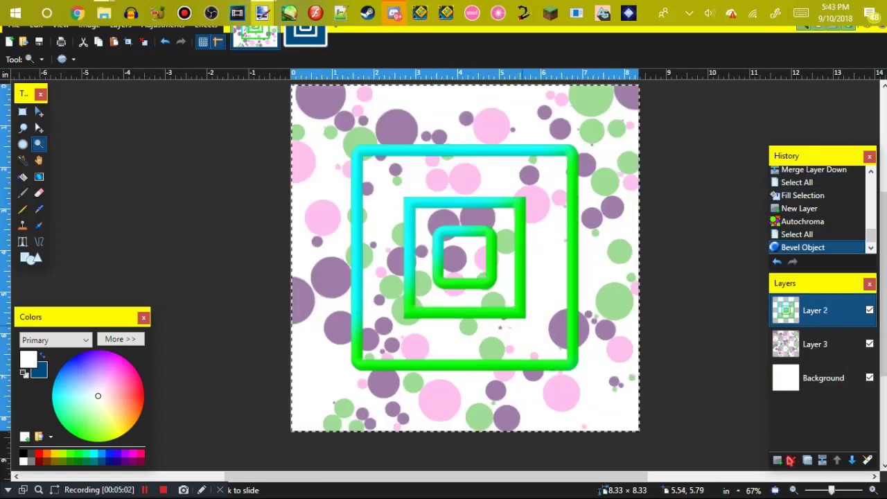
left_click(779, 458)
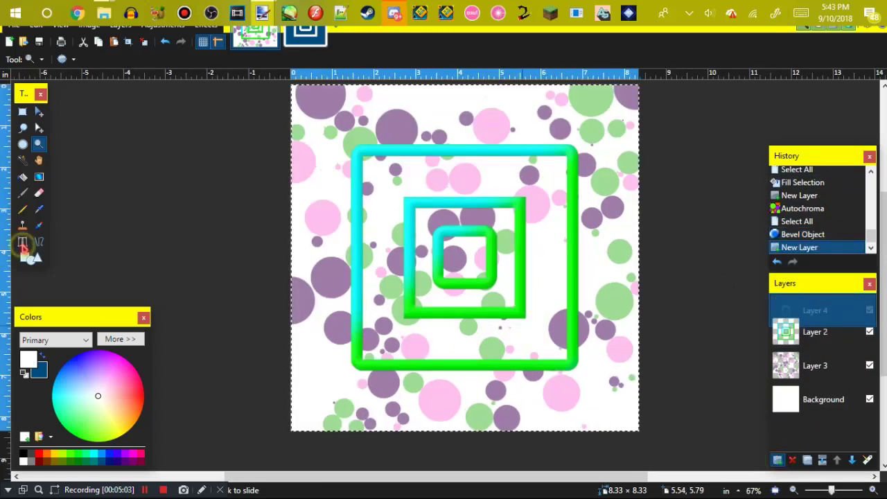
left_click(22, 242)
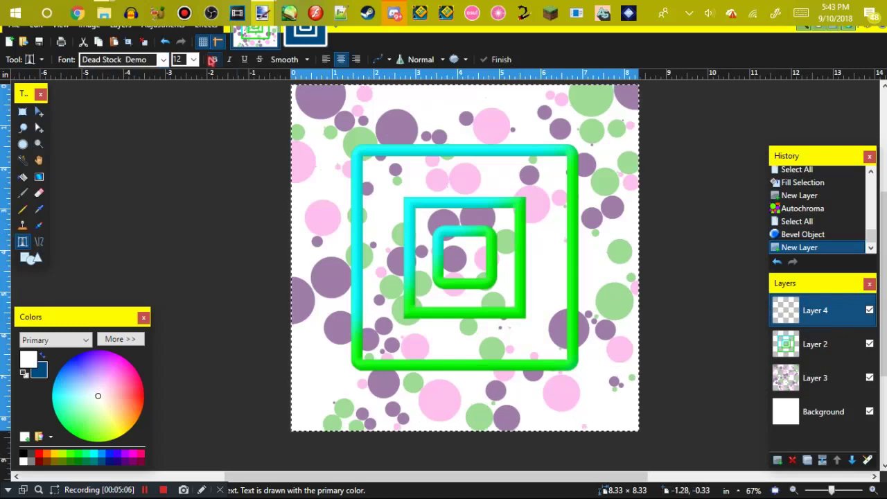
left_click(193, 59)
left_click(303, 62)
type("108")
Step: Write "Example" in white, centered across the lower edge of the cube icon, correcting the mistyped letters
left_click(471, 385)
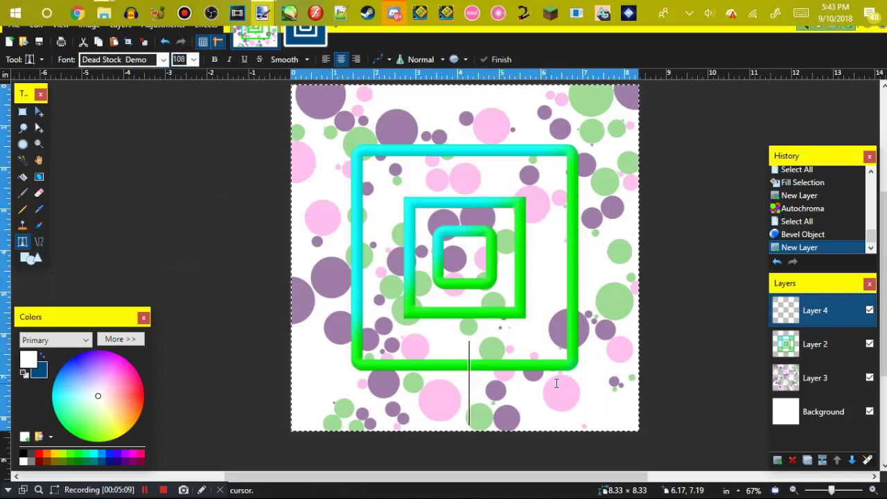
type("Ea")
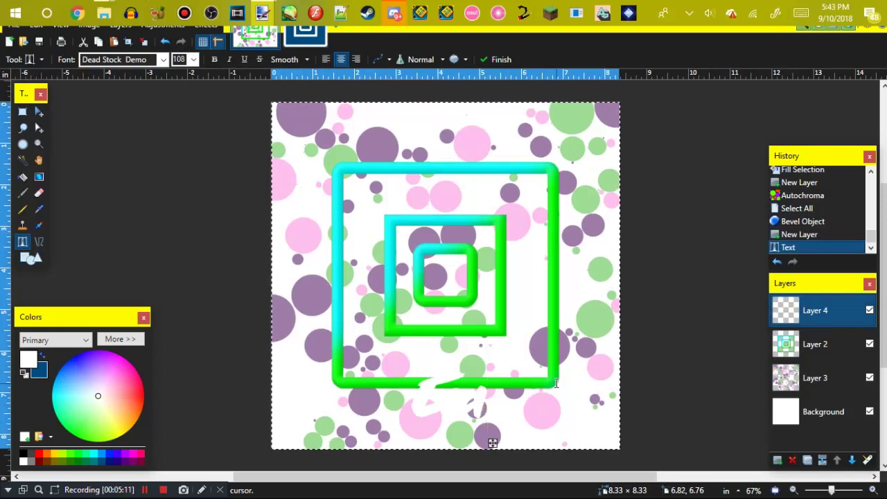
type("sy")
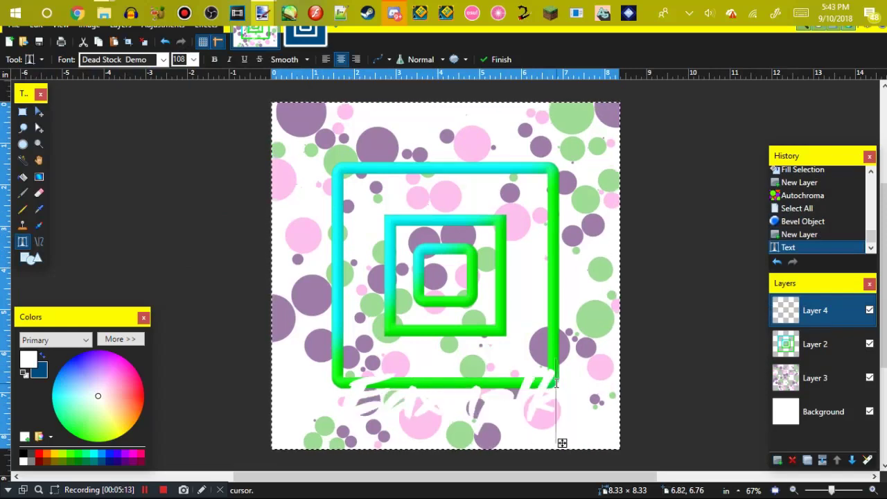
key("BackSpace")
key("BackSpace")
key("BackSpace")
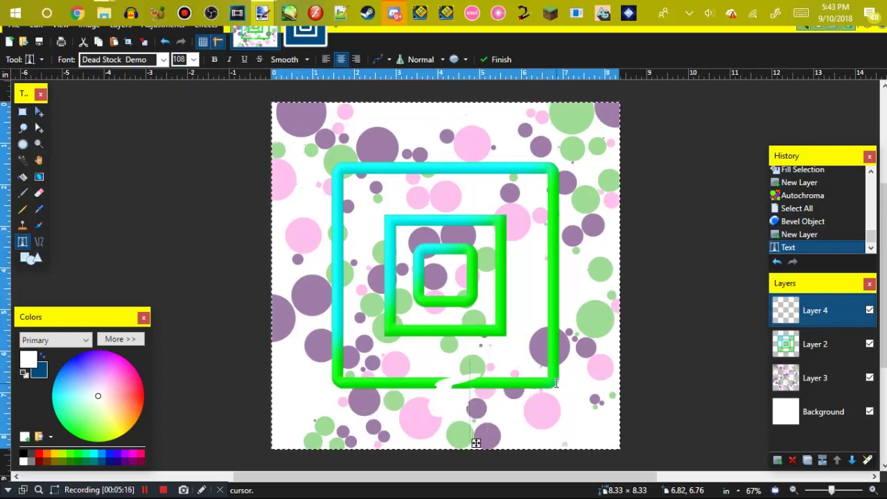
type("asy")
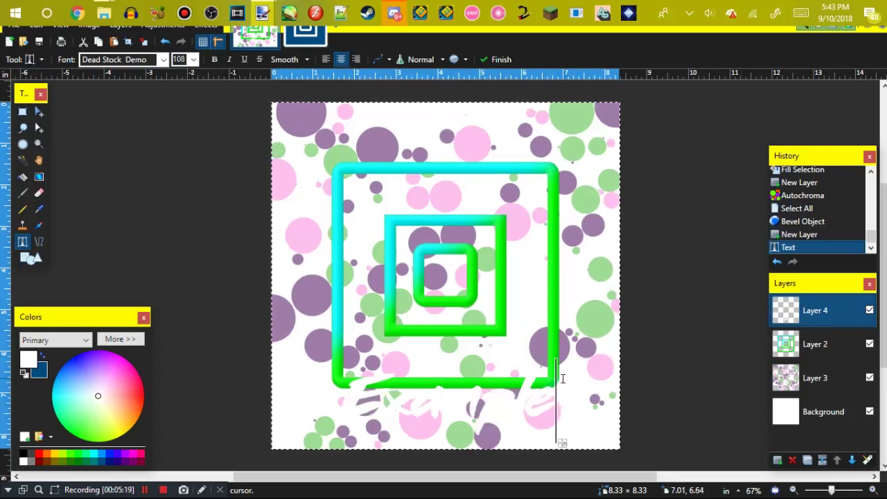
Step: Commit the text by selecting the whole canvas, and duplicate the text layer
key("ctrl+a")
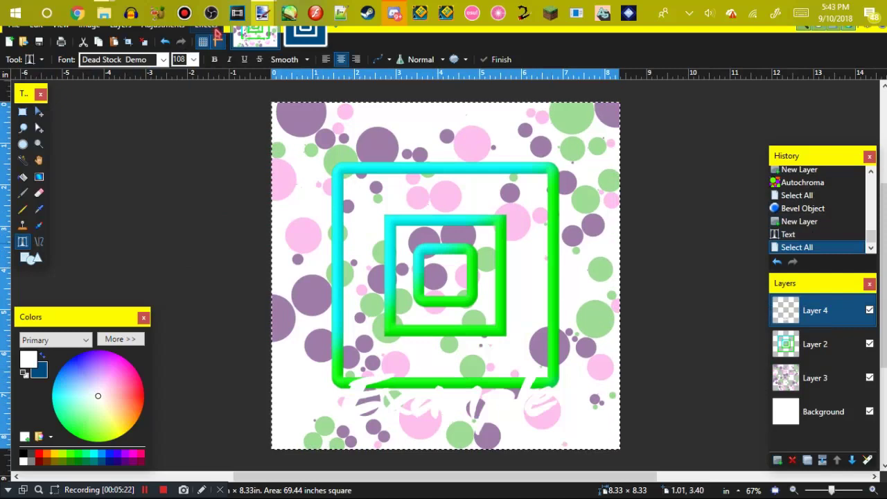
left_click(206, 25)
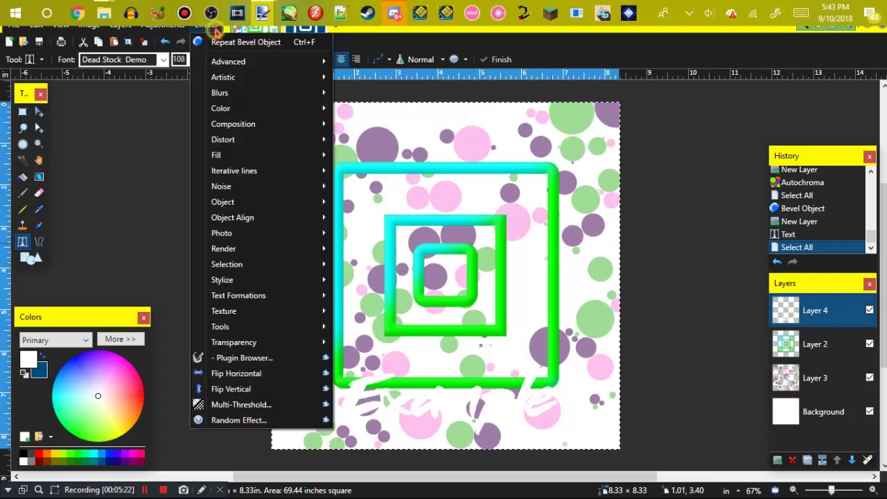
left_click(808, 461)
left_click(807, 460)
Step: Recolor the duplicated text cyan with Grayscale on Colored Paper and move its layer below the white text layer
left_click(153, 25)
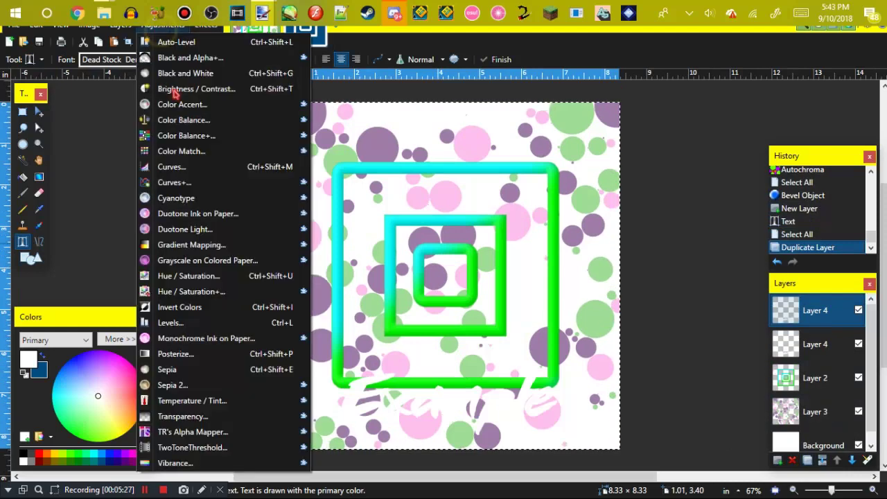
left_click(197, 259)
left_click_drag(408, 174, 619, 149)
left_click(674, 282)
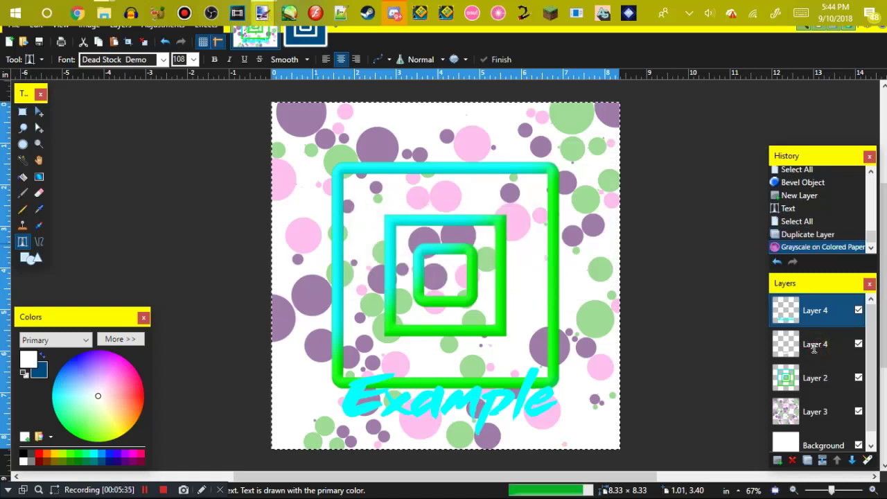
left_click_drag(807, 296, 792, 339)
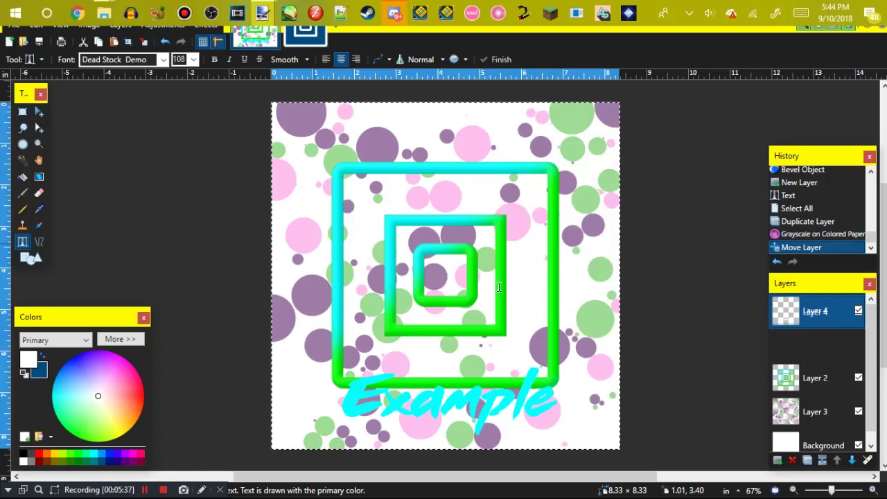
Step: Recolor the upper white text green with Grayscale on Colored Paper, using red 0, green 255 and blue 0
left_click(161, 28)
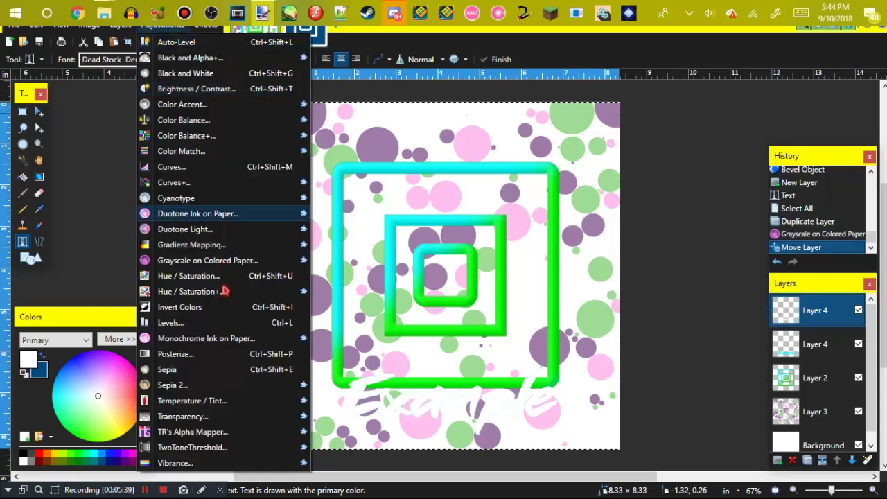
left_click(190, 261)
left_click_drag(410, 253, 404, 291)
type("0")
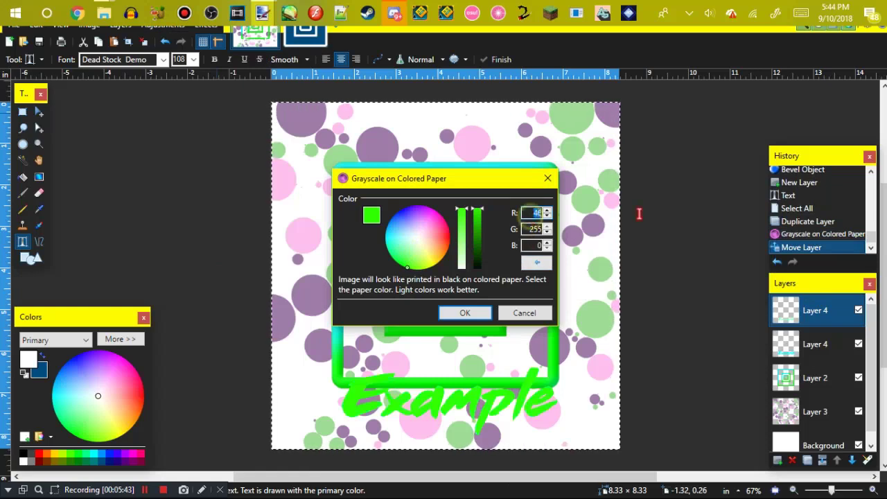
key("Return")
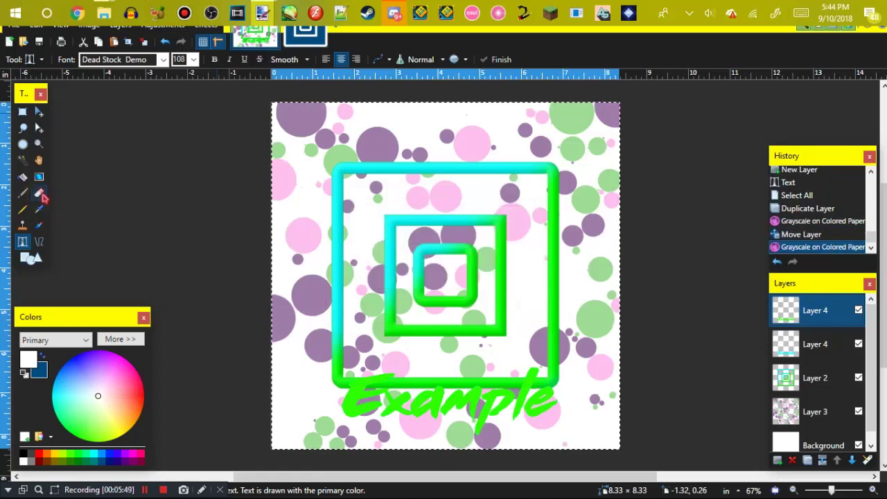
Step: Erase along the upper side of the green text with a 400-wide, 50% hardness Eraser to blend it into the cyan copy
left_click(40, 194)
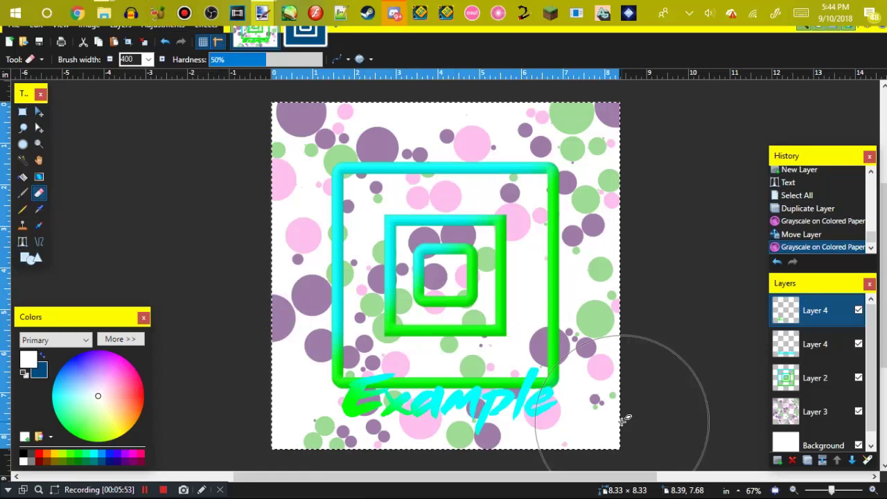
left_click_drag(623, 420, 558, 330)
key("ctrl+z")
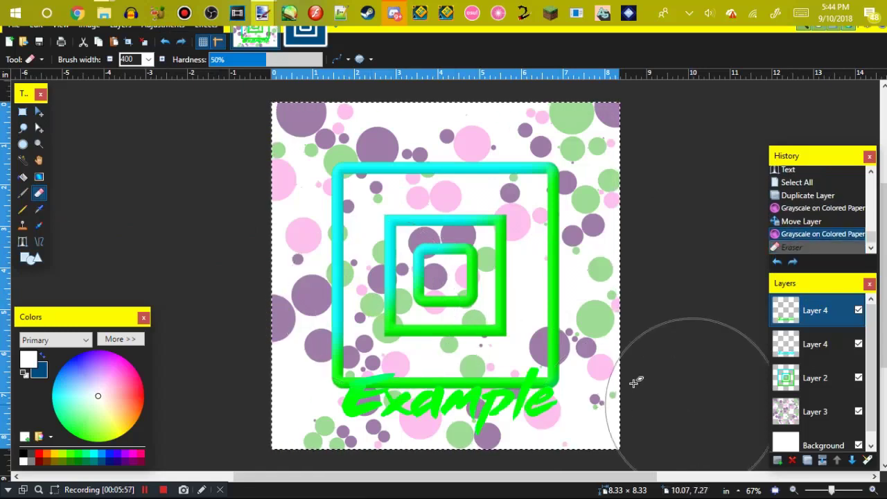
key("ctrl+y")
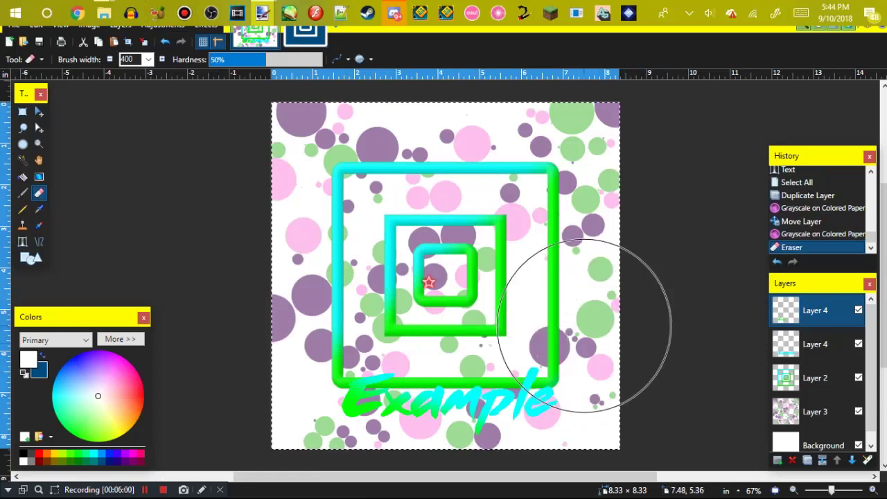
key("ctrl+z")
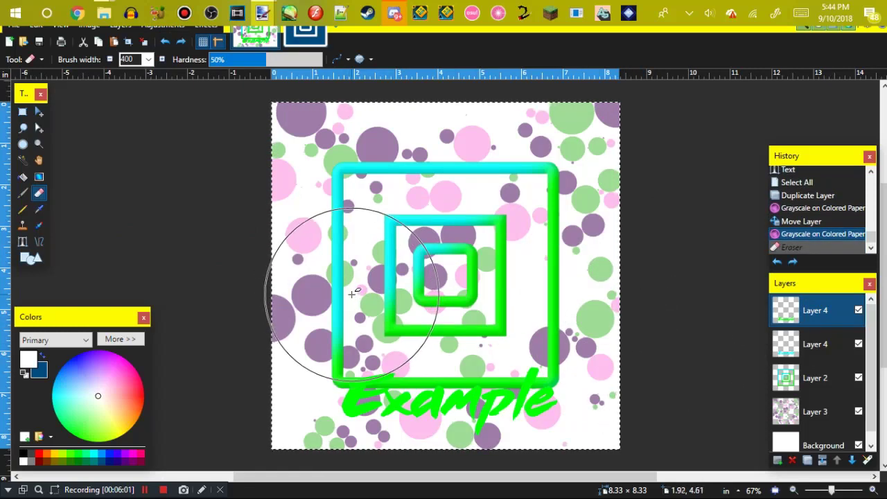
key("ctrl+y")
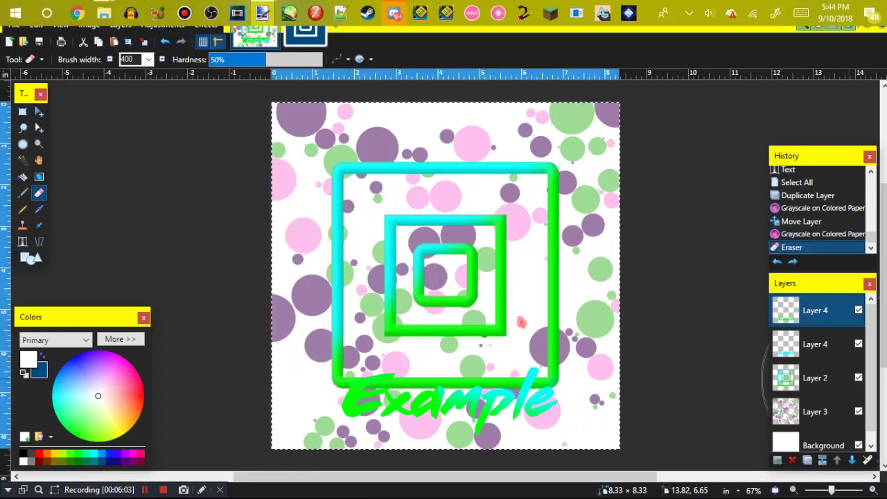
mouse_move(412, 303)
left_mouse_down()
mouse_move(374, 318)
mouse_move(333, 368)
left_mouse_up()
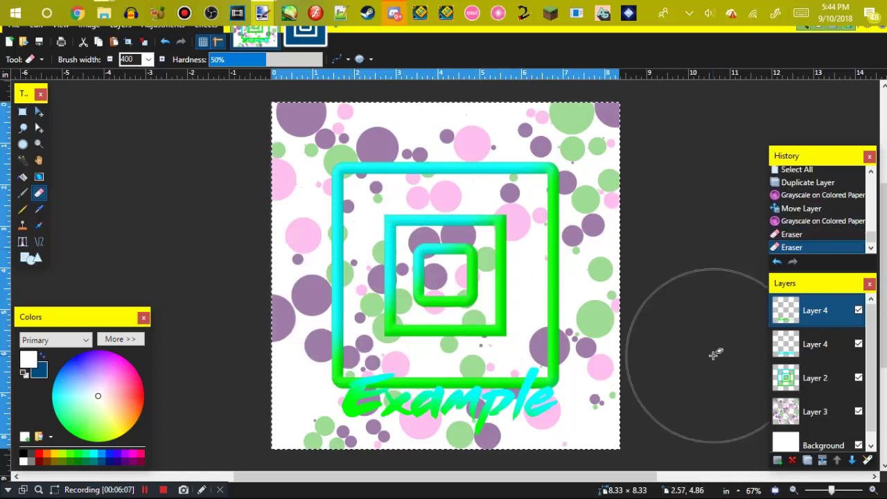
Step: Select the whole canvas and merge the green text layer down onto the cyan text layer
key("ctrl+a")
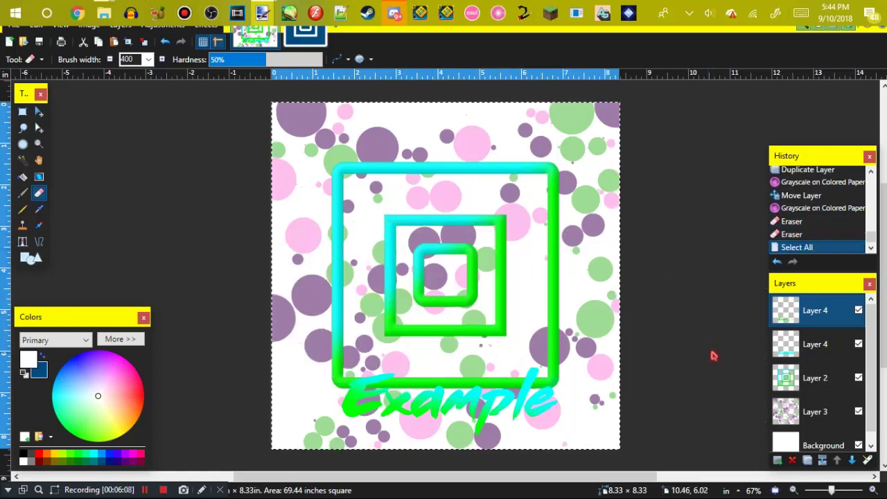
left_click(823, 462)
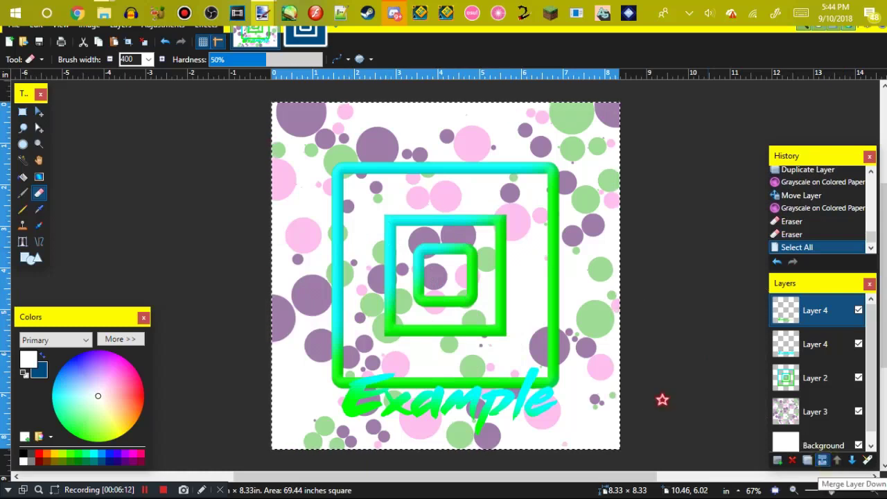
left_click(159, 25)
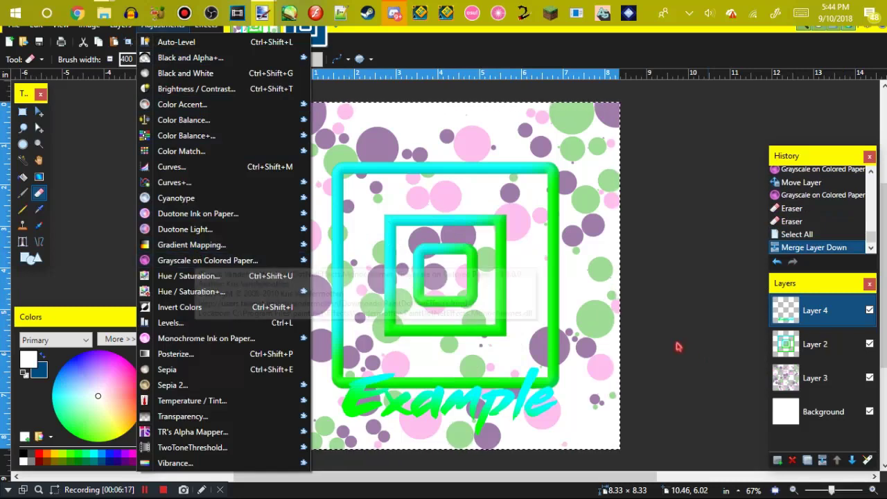
Step: Bevel the "Example" text with Bevel Object, reducing the depth and keeping the strength at 0.20
left_click(205, 25)
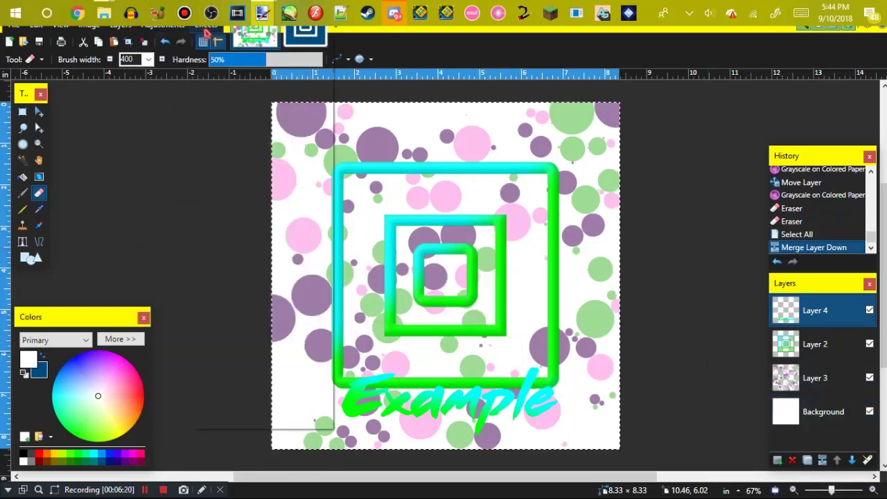
mouse_move(262, 202)
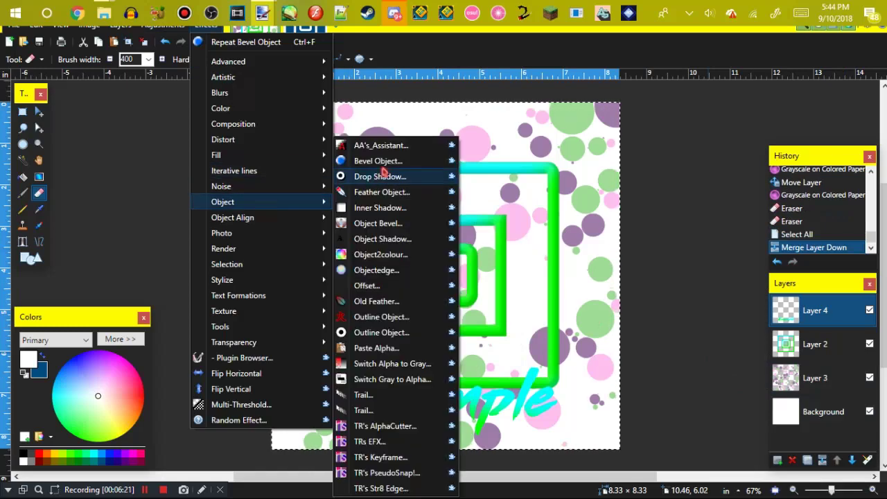
left_click(376, 103)
left_click_drag(418, 97, 658, 82)
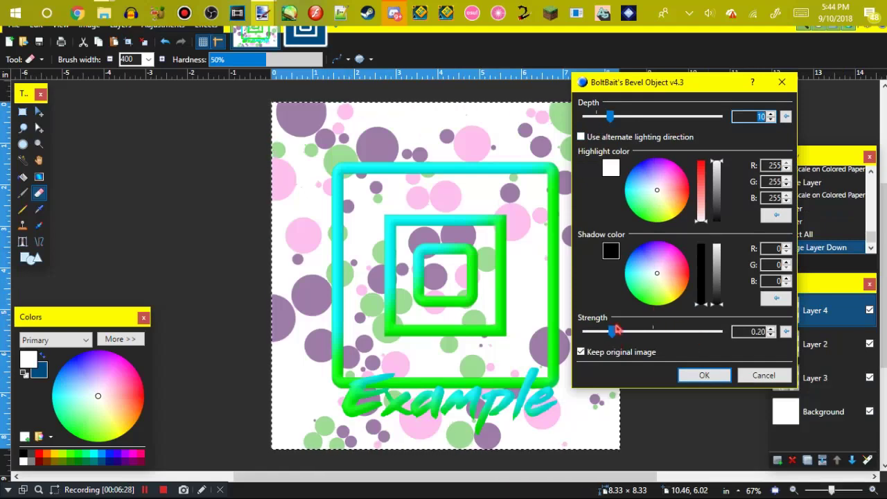
left_click_drag(609, 116, 607, 118)
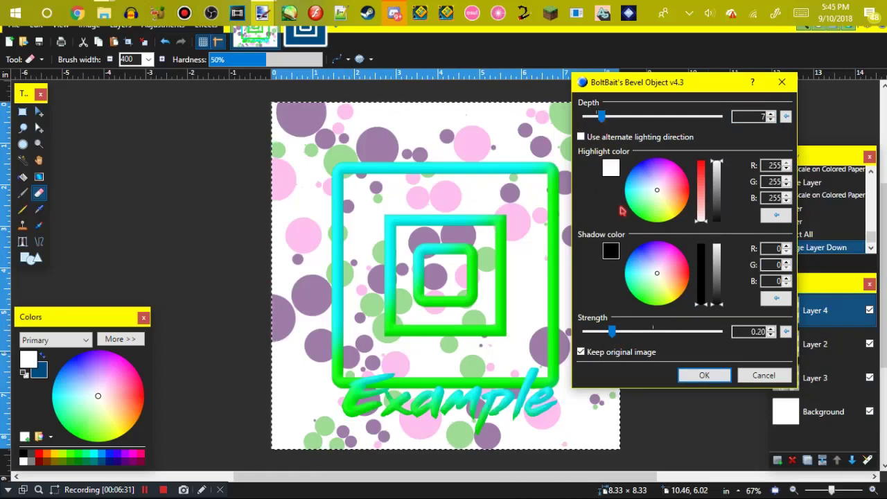
left_click(771, 119)
left_click(771, 120)
left_click(704, 375)
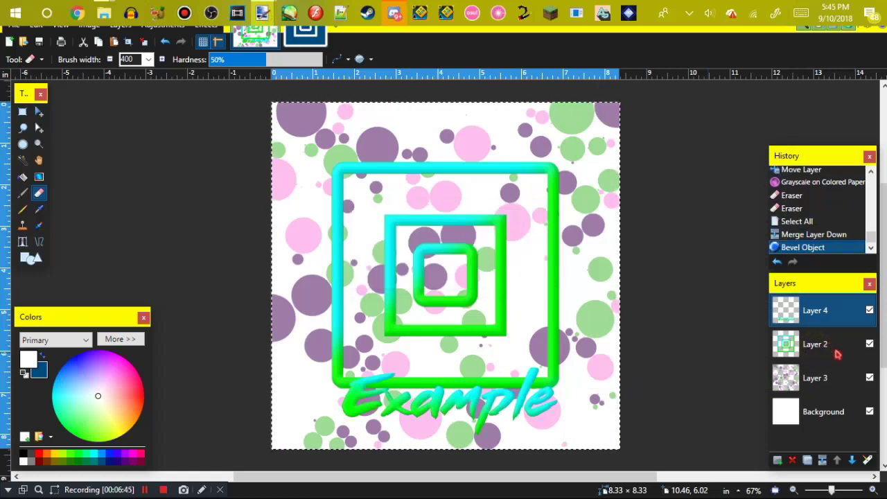
Step: Start a black Drop Shadow on the cube layer with widening radius 0, blur radius 0 and shadow opacity 100
left_click(809, 345)
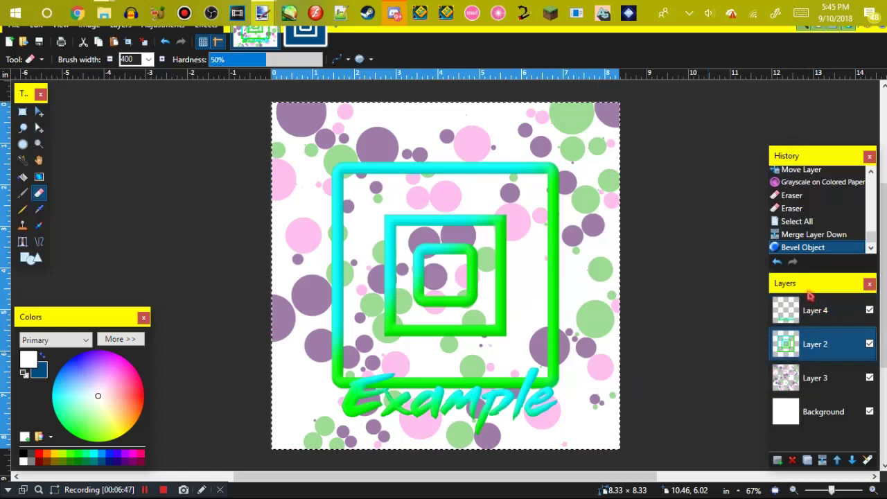
left_click(205, 25)
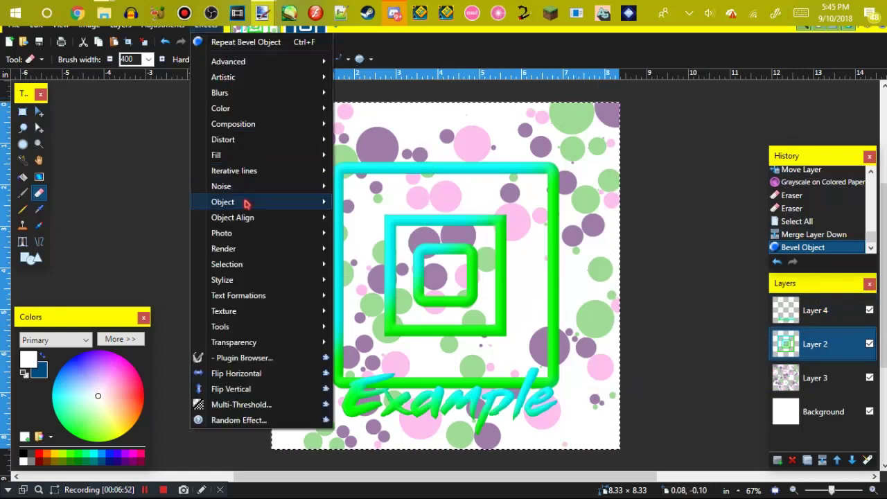
mouse_move(246, 202)
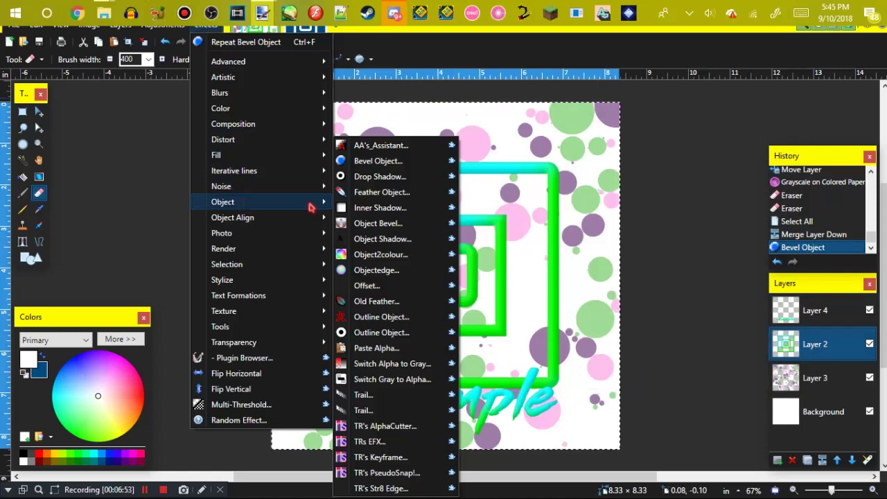
left_click(381, 177)
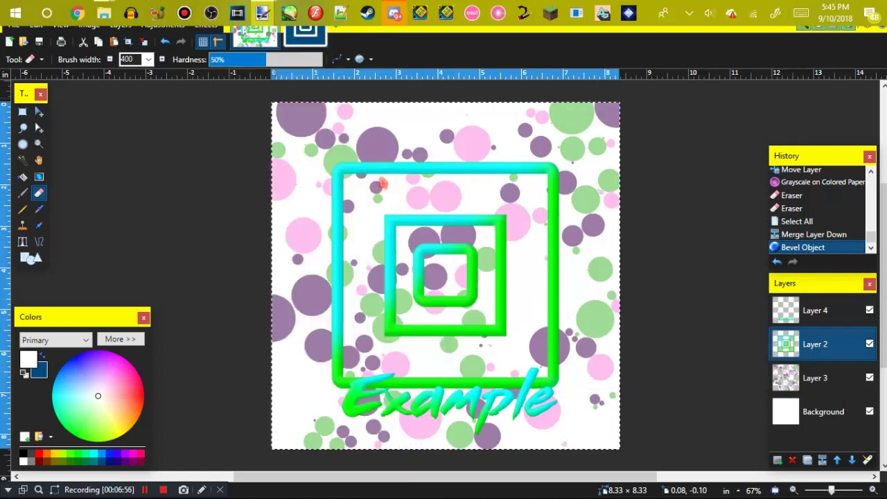
left_click_drag(411, 90, 675, 51)
left_click_drag(747, 274, 741, 312)
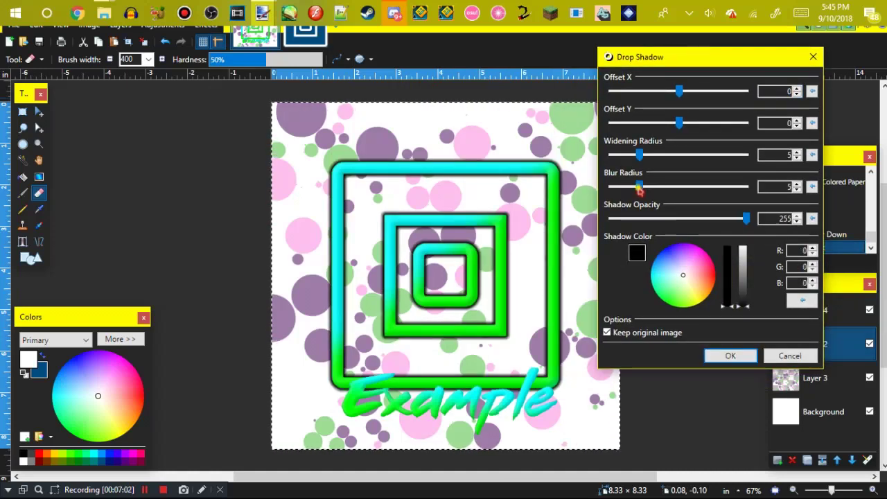
left_click_drag(639, 187, 556, 195)
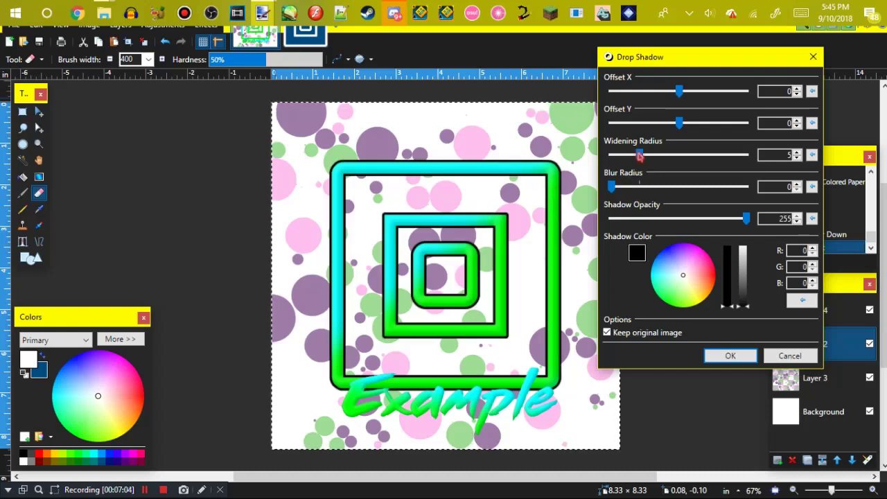
left_click_drag(746, 217, 669, 253)
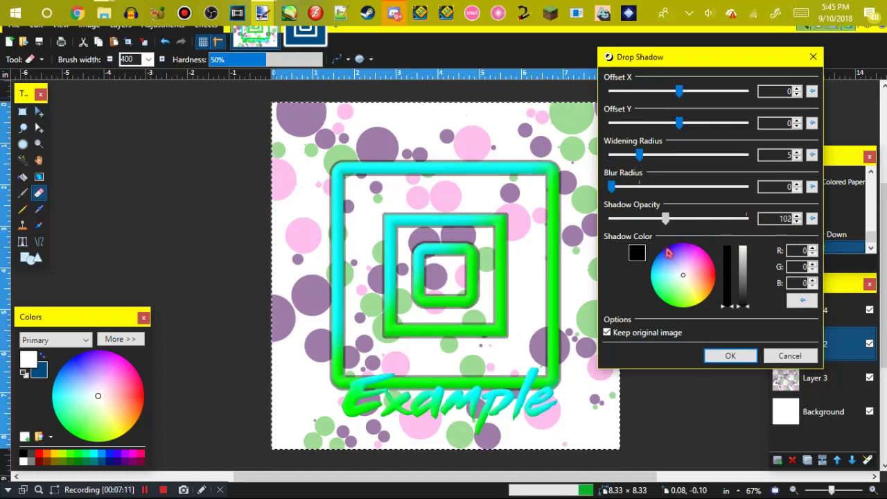
double_click(769, 218)
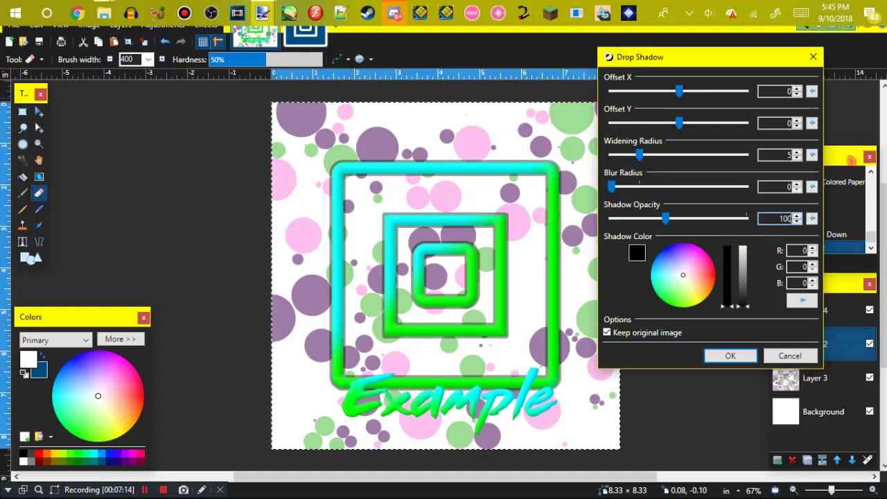
double_click(777, 154)
type("0")
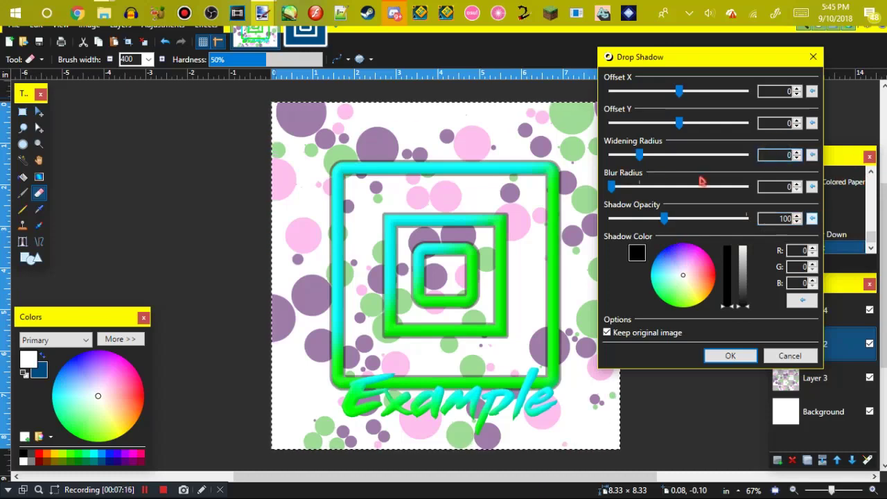
Step: Offset the cube's drop shadow by 10 in both X and Y and apply it
double_click(779, 92)
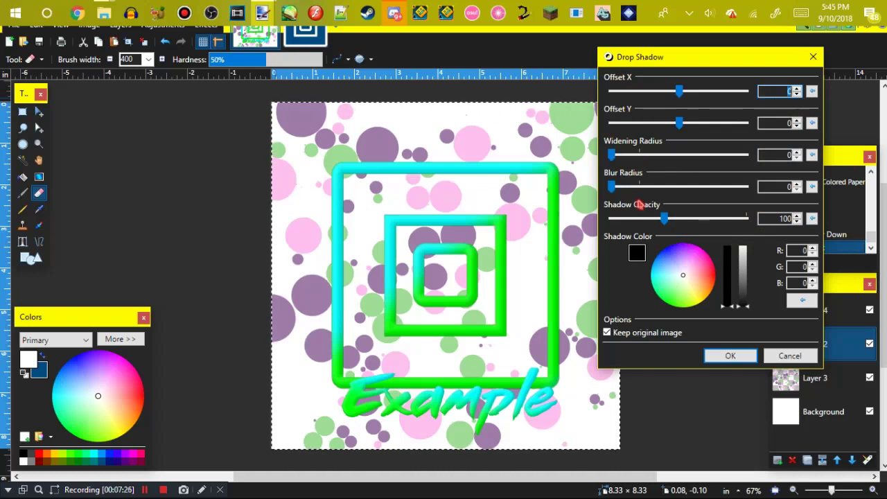
left_click(769, 122)
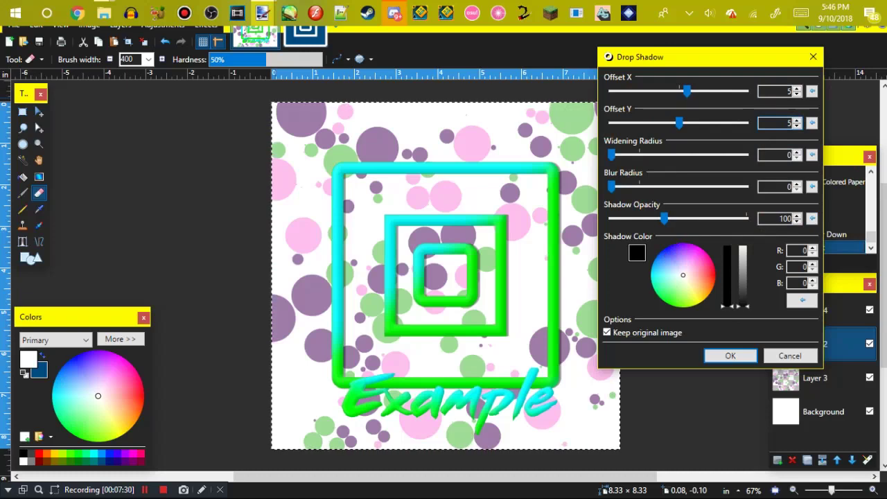
left_click(769, 90)
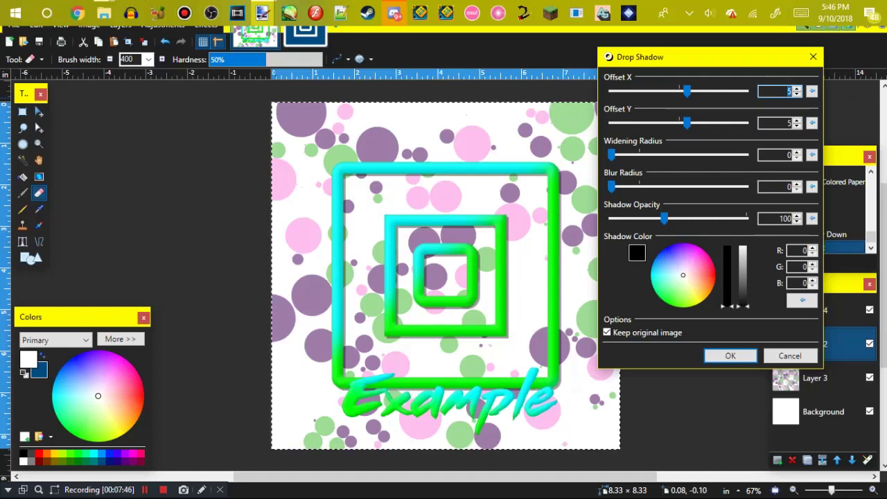
double_click(786, 123)
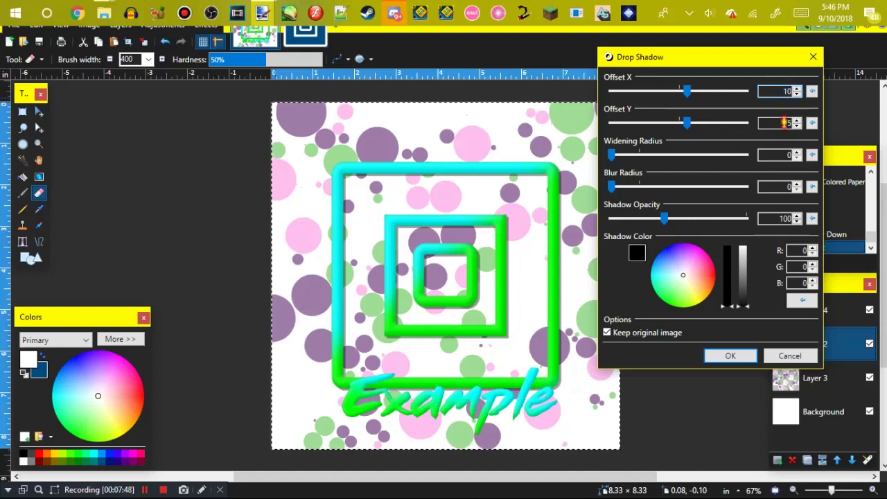
type("10")
key("Return")
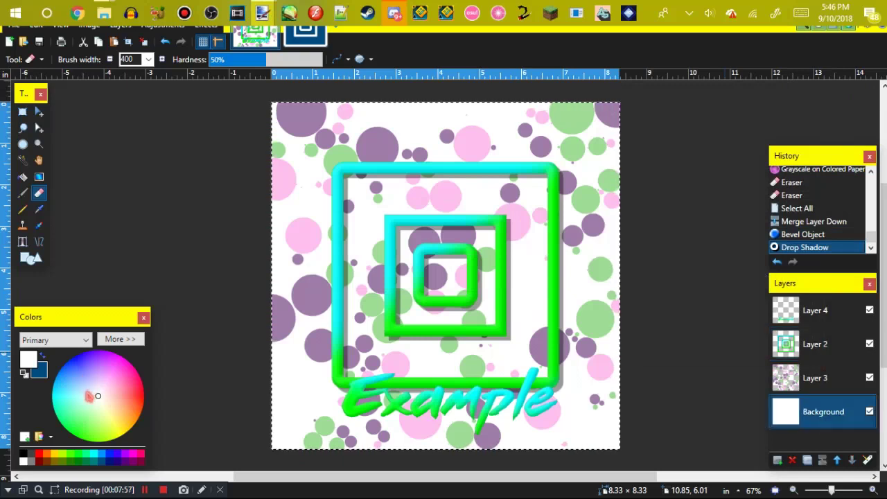
Step: Choose a light peach-pink primary color and fill the whole Background layer with it
left_click(72, 396)
mouse_move(77, 412)
left_mouse_down()
mouse_move(97, 427)
mouse_move(122, 413)
mouse_move(126, 393)
mouse_move(116, 400)
left_mouse_up()
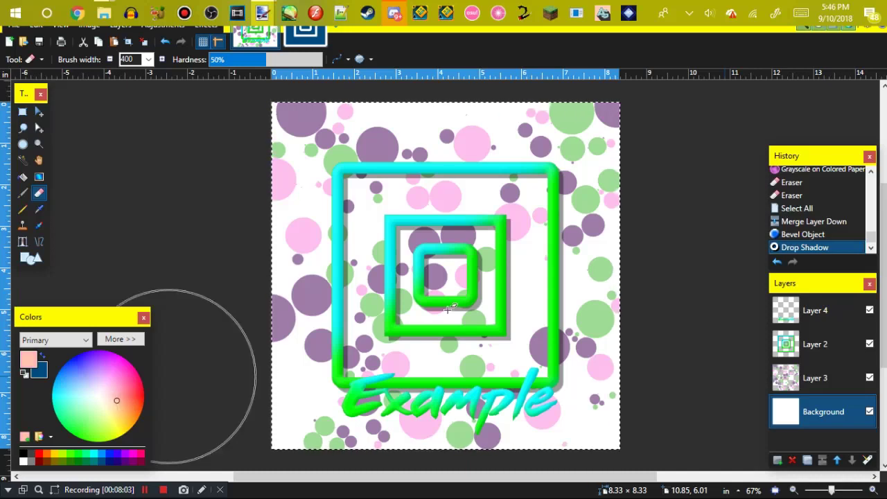
key("ctrl+a")
key("BackSpace")
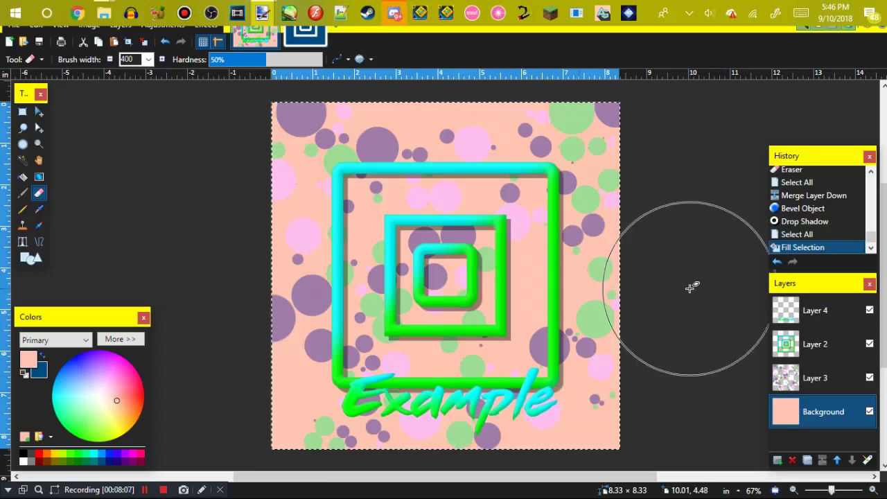
Step: Select the whole canvas and repeat the same Drop Shadow on the "Example" text layer
key("ctrl+a")
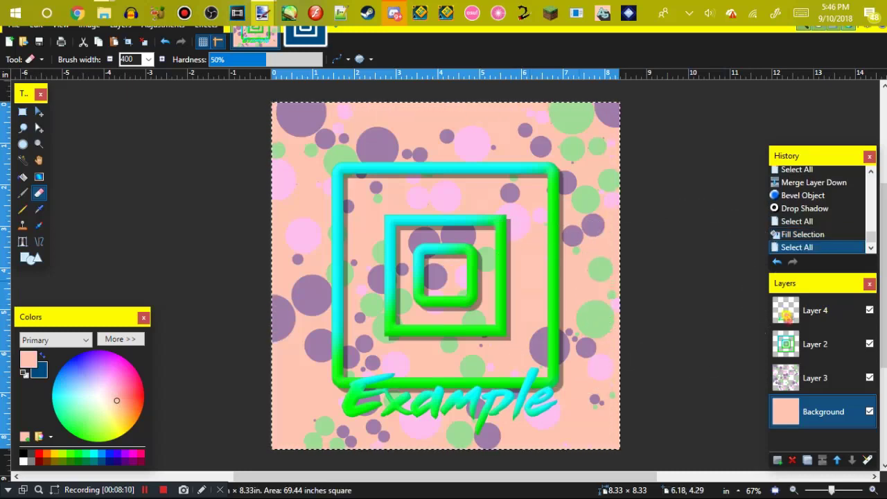
key("alt+Page_Up")
key("alt+Page_Up")
key("alt+Page_Up")
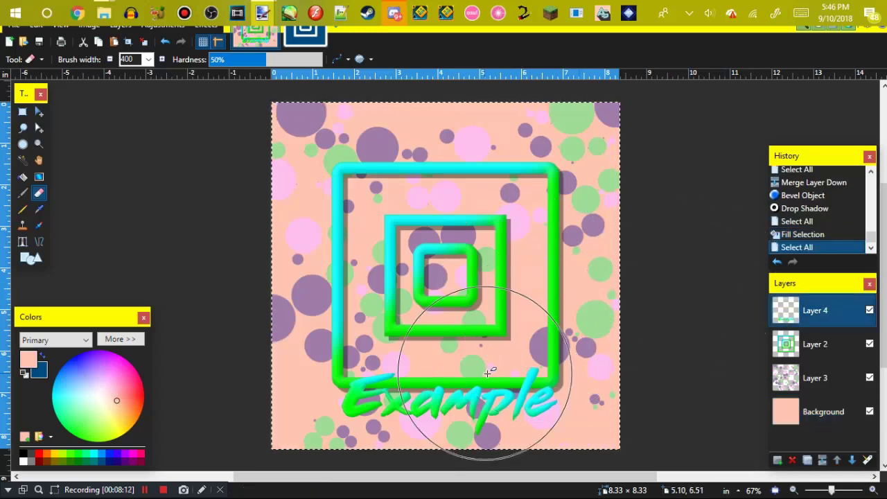
key("ctrl+f")
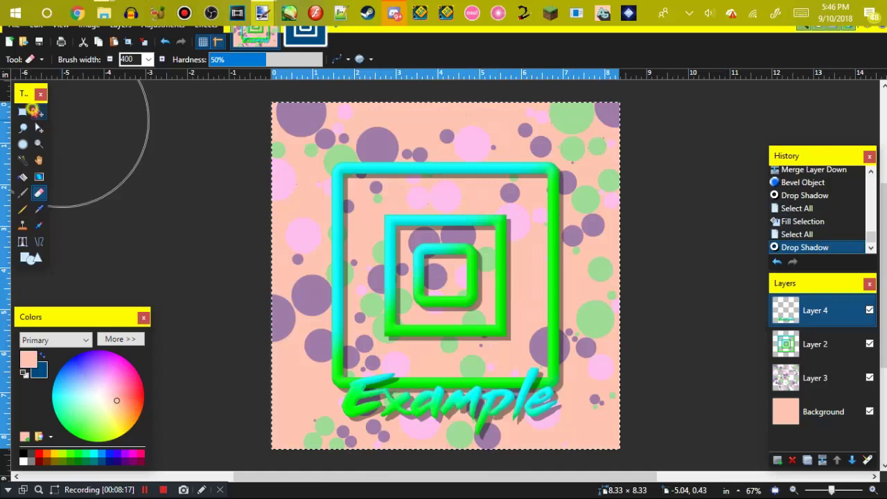
Step: Move the "Example" text layer slightly downward and reselect the whole canvas
left_click(39, 112)
key("ctrl+a")
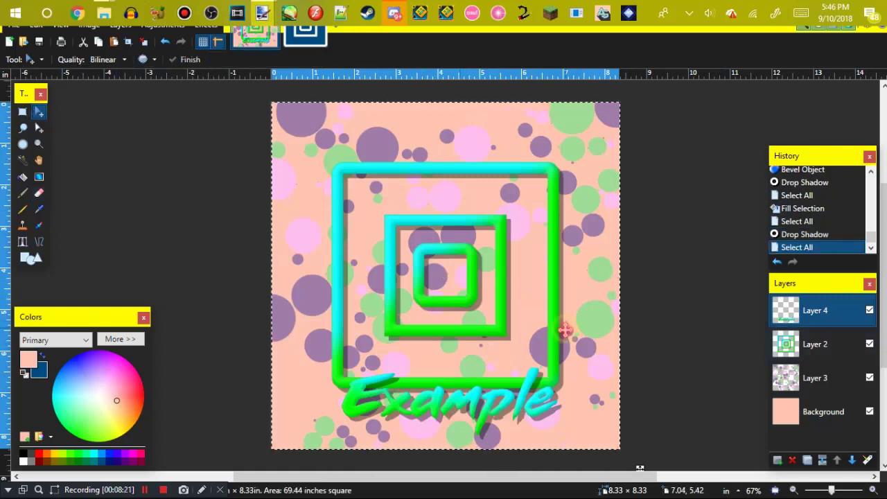
left_click_drag(565, 331, 565, 336)
key("Return")
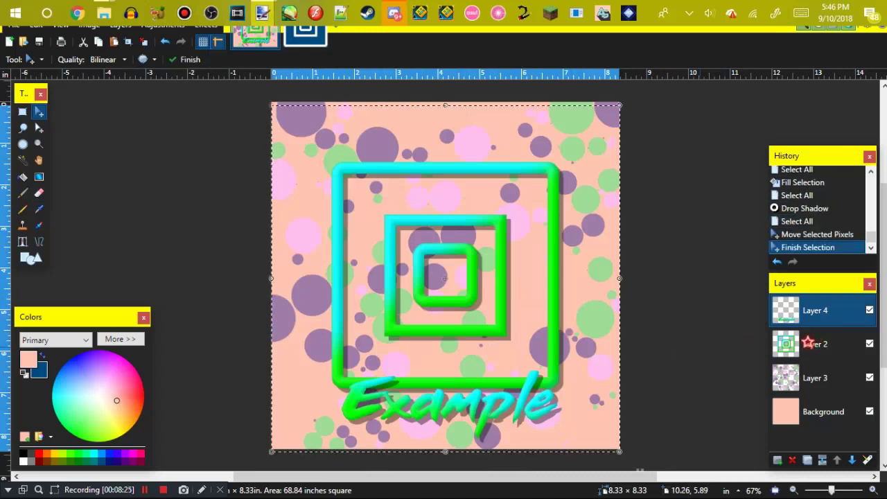
key("ctrl+a")
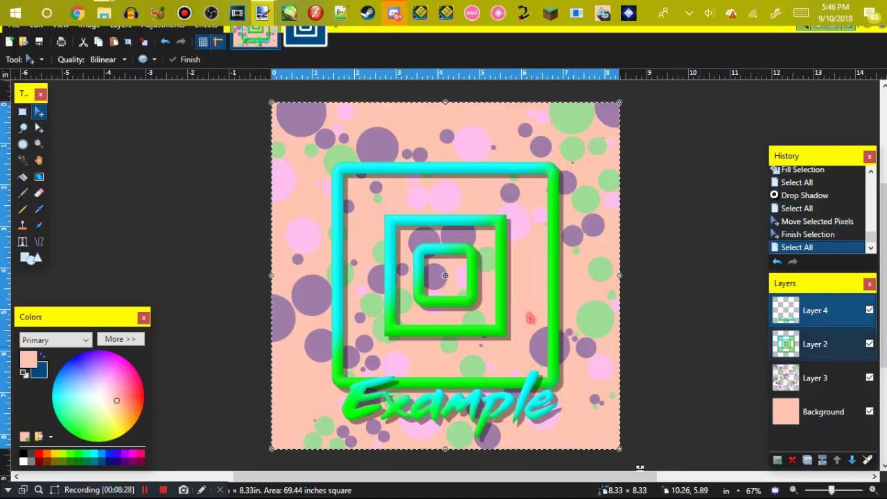
Step: Move the cube layer up about 0.4 inches to clear the text, and reselect the whole canvas
key("alt+Page_Down")
left_click_drag(528, 312, 528, 296)
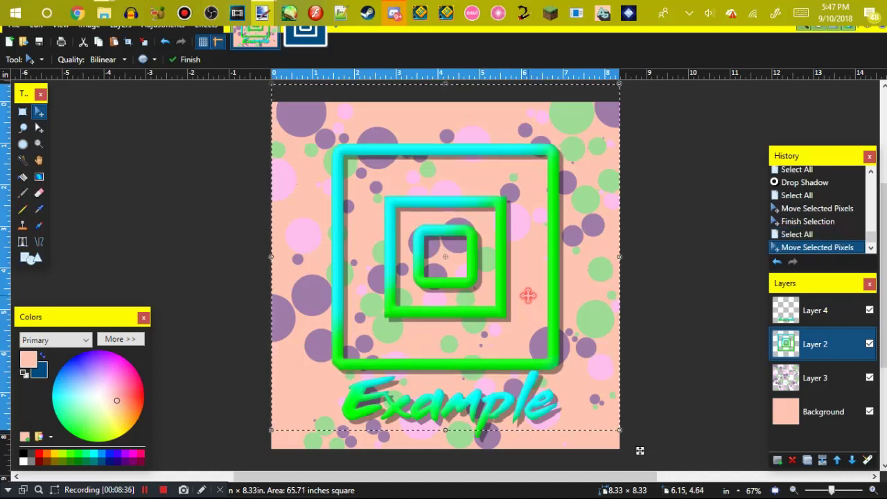
key("Return")
key("ctrl+a")
Step: Recolor the circles on Layer 3 with Hue / Saturation, using hue -180, saturation 100 and lightness 20
left_click(824, 379)
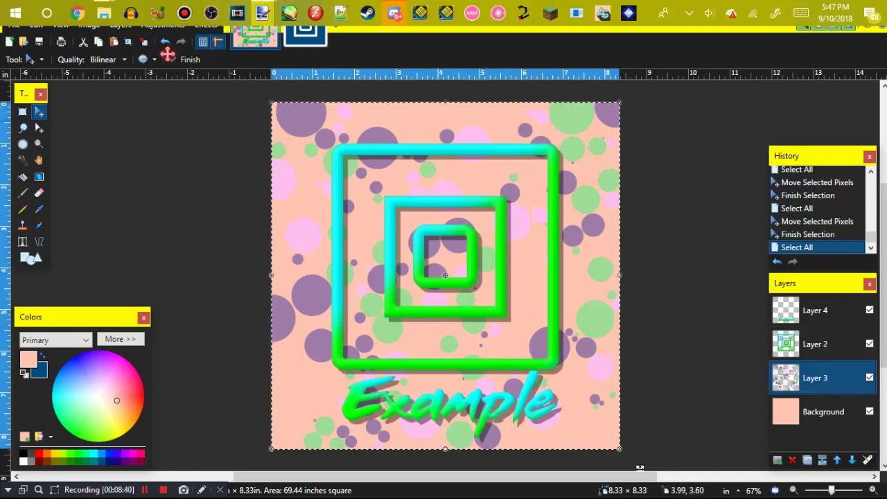
left_click(162, 25)
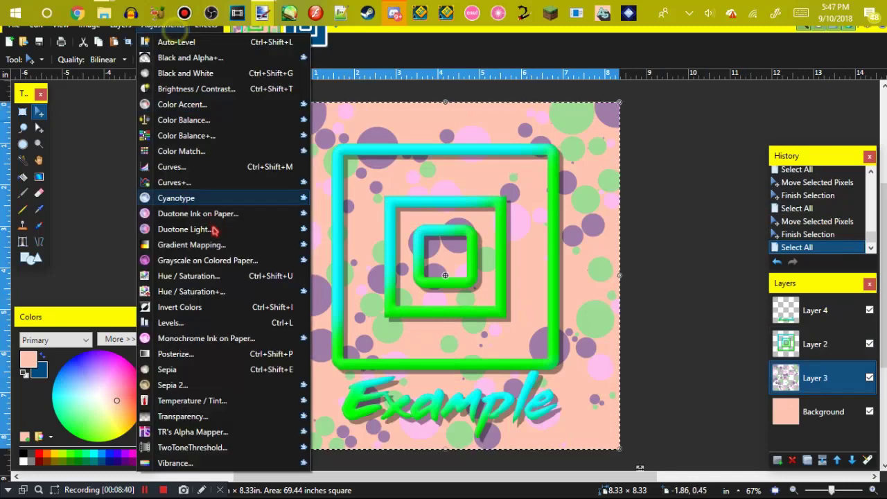
left_click(196, 276)
left_click_drag(412, 182, 660, 117)
left_click_drag(720, 214, 666, 229)
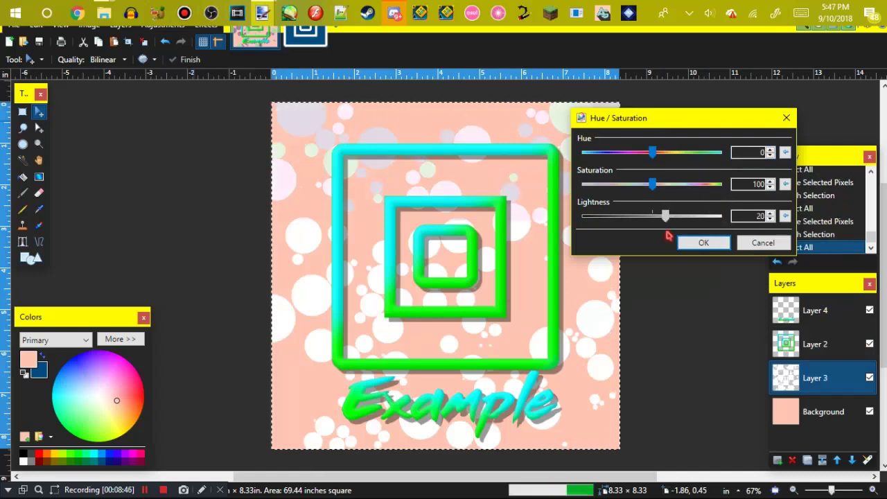
left_click_drag(652, 186, 721, 184)
left_click_drag(652, 153, 599, 194)
left_click_drag(720, 184, 652, 183)
left_click_drag(593, 157, 584, 159)
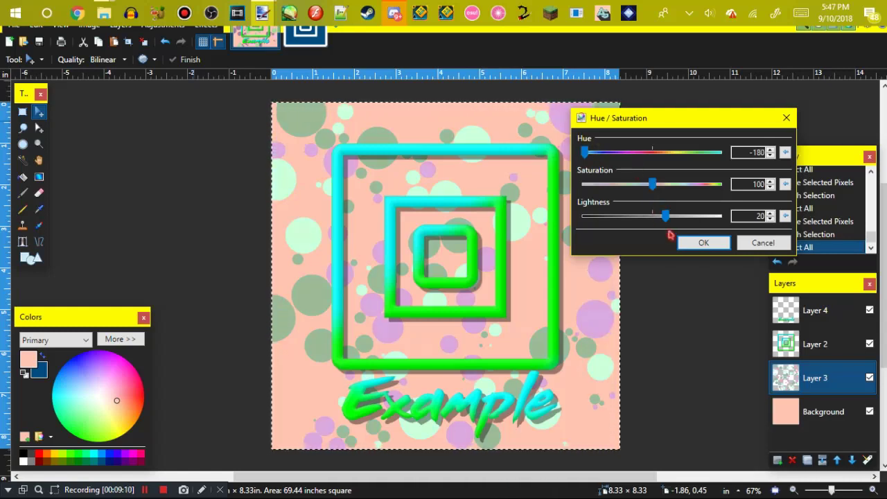
left_click(693, 241)
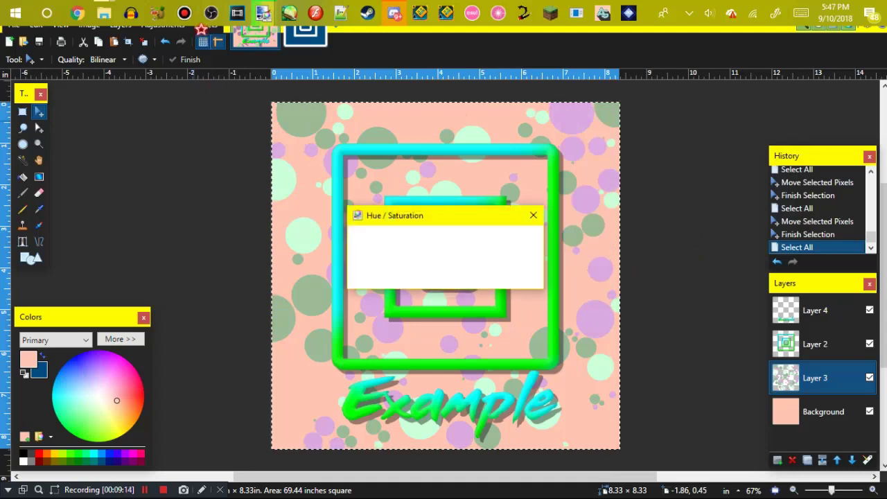
Step: Make the circles on Layer 3 more transparent with the Transparency adjustment, and reselect the whole canvas
left_click(156, 27)
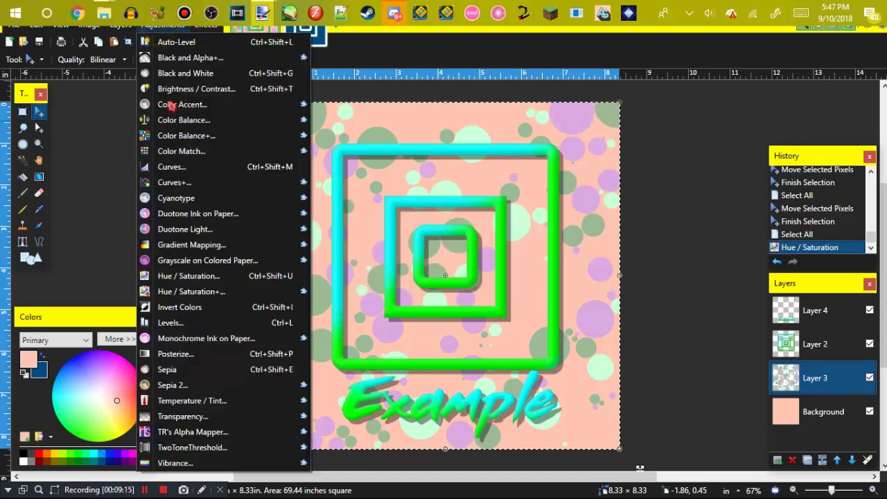
left_click(183, 415)
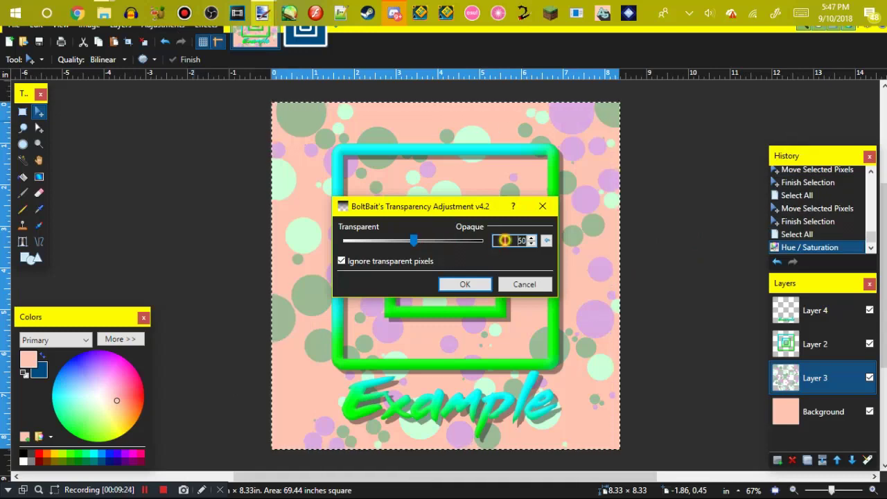
left_click_drag(414, 243, 395, 250)
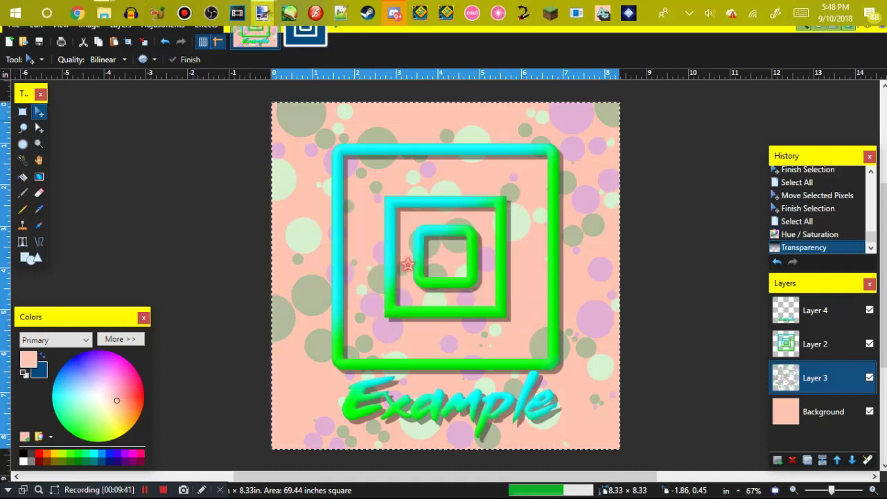
key("ctrl+a")
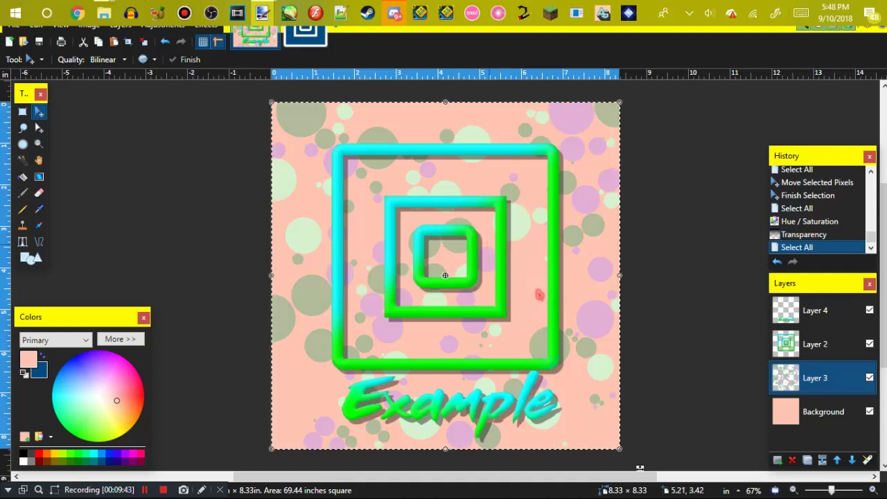
key("z")
left_click(538, 292)
right_click(538, 292)
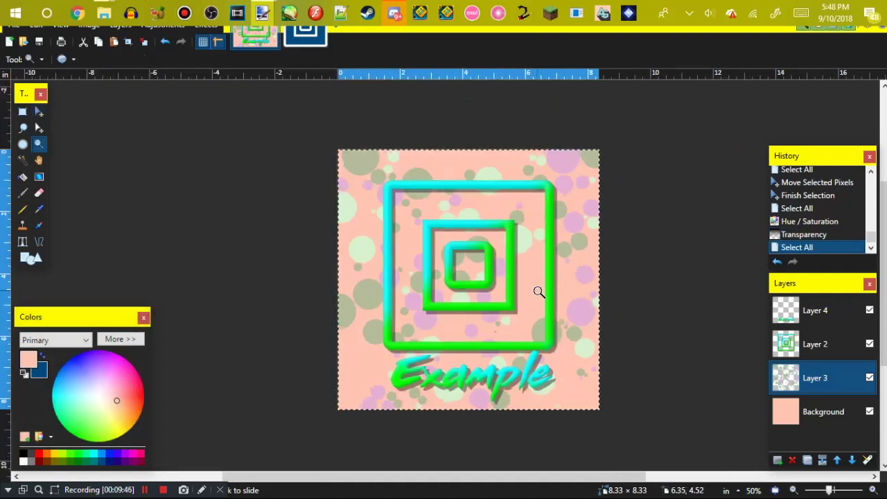
left_click(305, 35)
left_click(255, 36)
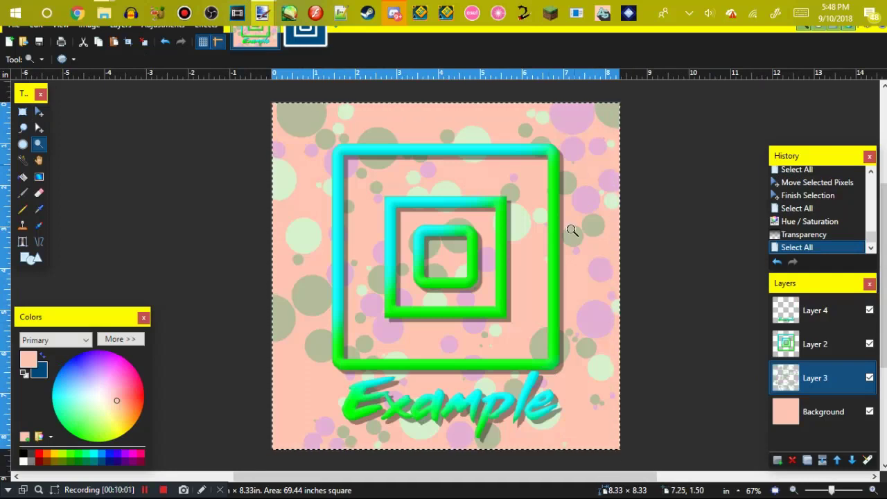
Step: Center the "Example" text layer horizontally on the canvas with Object Align
key("ctrl+a")
left_click(206, 24)
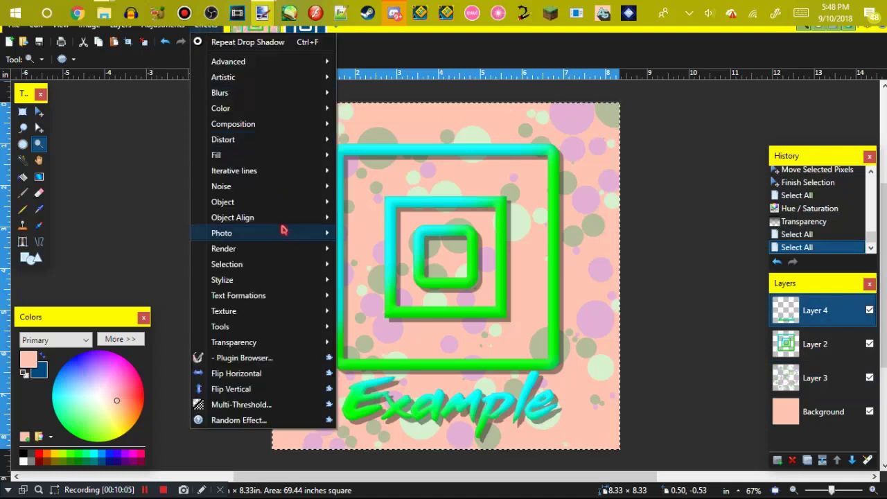
mouse_move(283, 218)
left_click(374, 230)
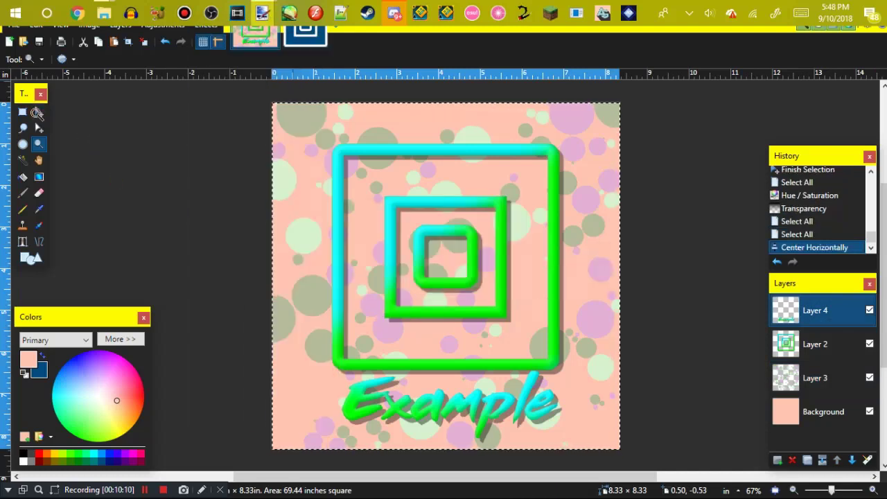
Step: Move the centered "Example" text down about 0.1 inch and reselect the whole canvas
left_click(39, 113)
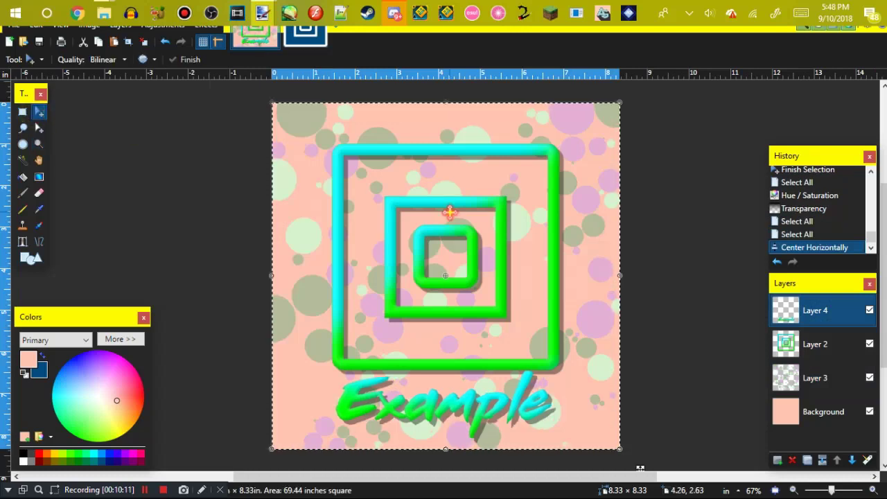
left_click_drag(449, 217, 450, 219)
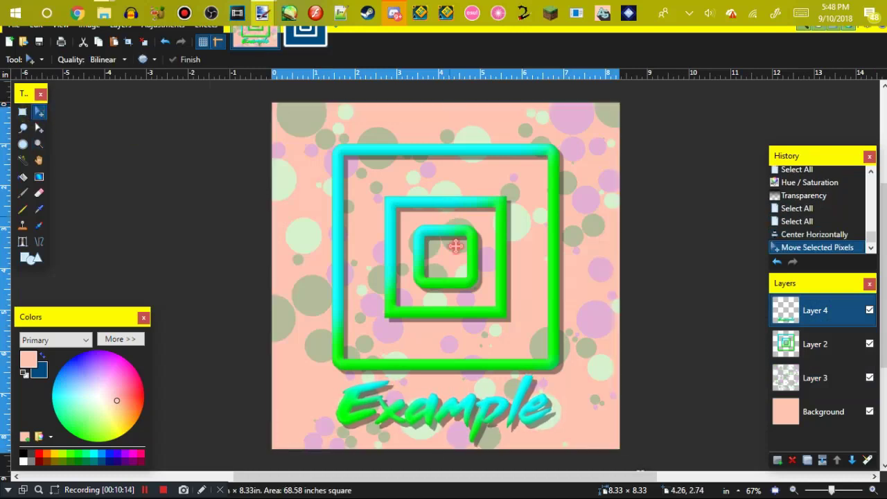
key("Return")
key("ctrl+a")
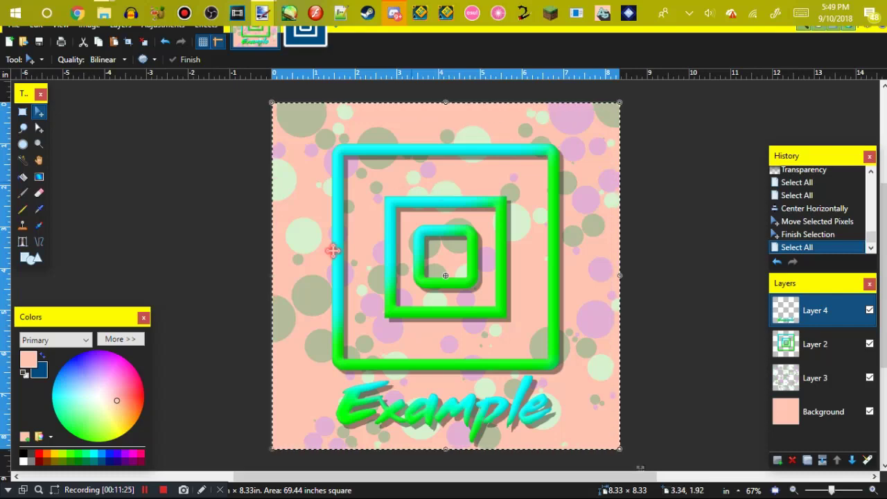
left_click(163, 490)
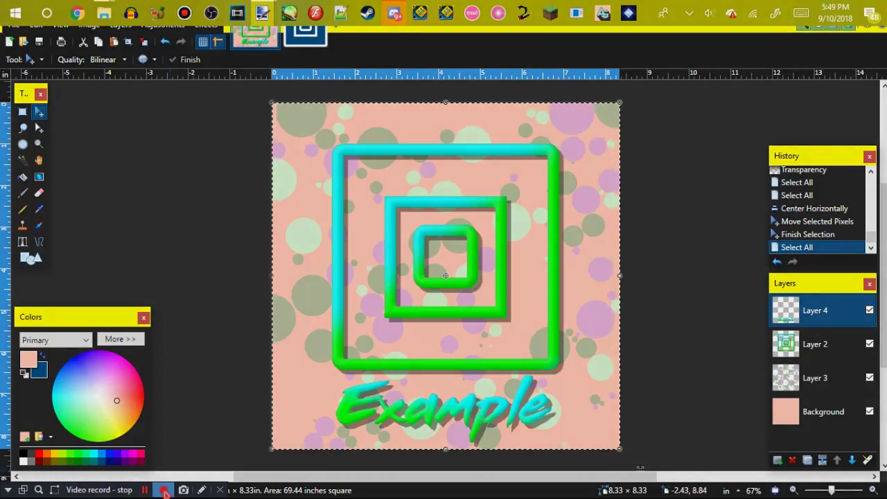